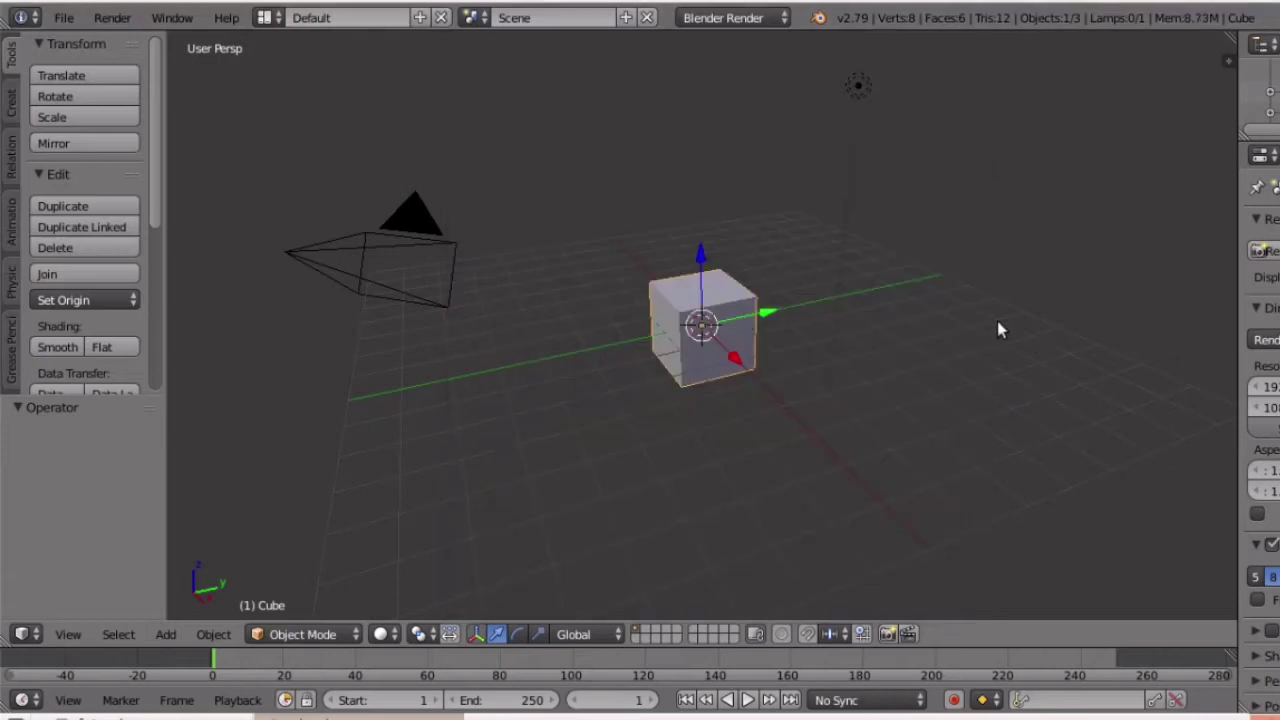
Set the viewport to the front orthographic view and show the object and view properties.
scroll(680, 208, up, 5)
scroll(632, 417, down, 4)
key(KP_1)
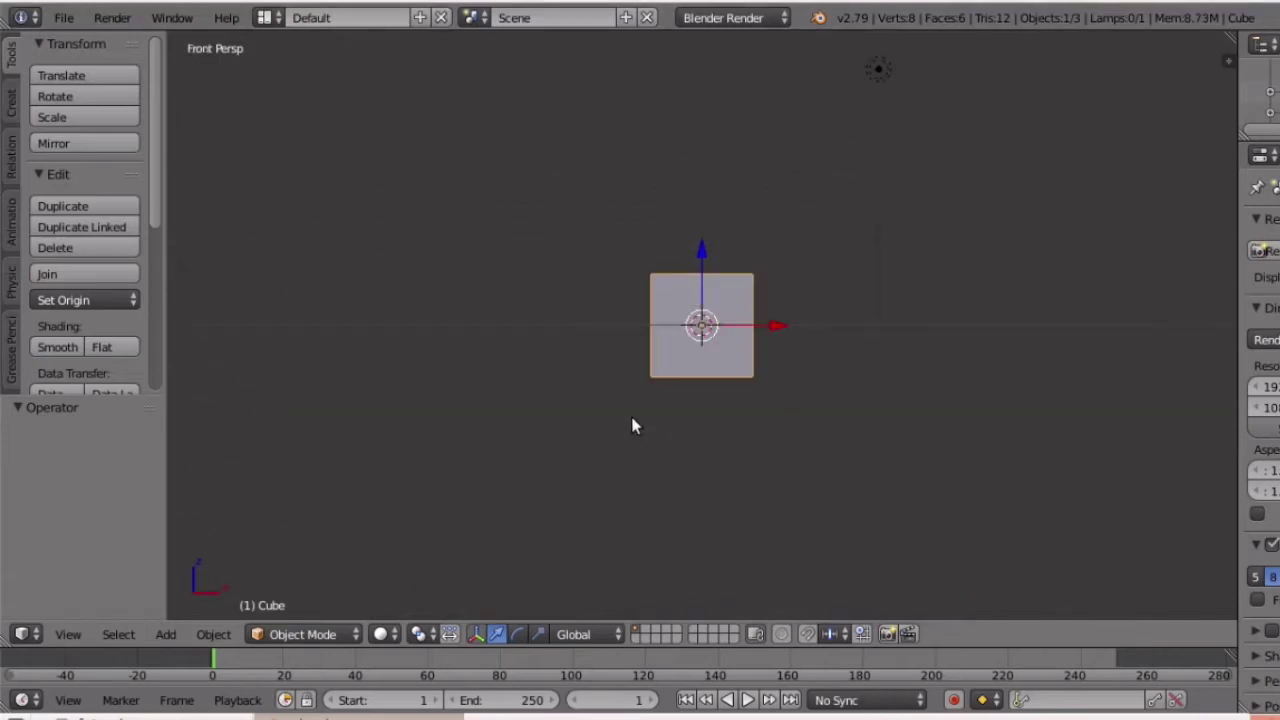
key(KP_5)
key(n)
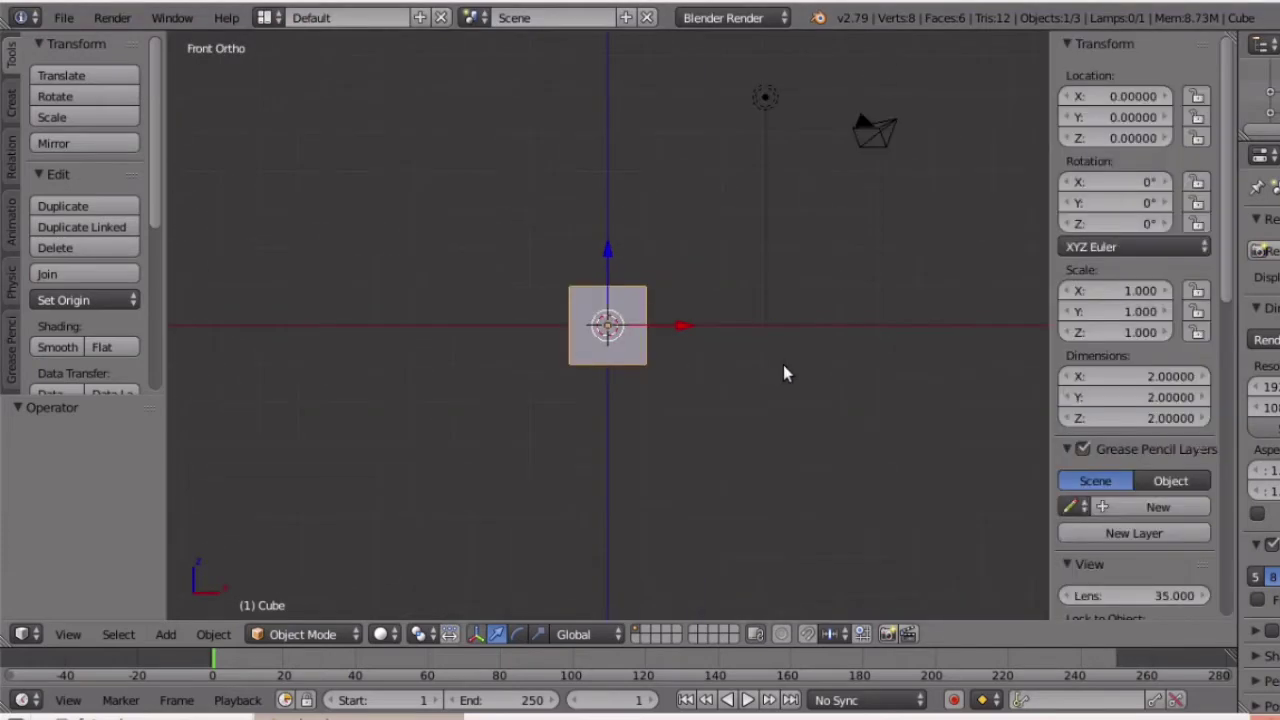
Expand the Background Images settings of the viewport and add a new background image entry.
scroll(1132, 440, down, 12)
scroll(1123, 506, down, 1)
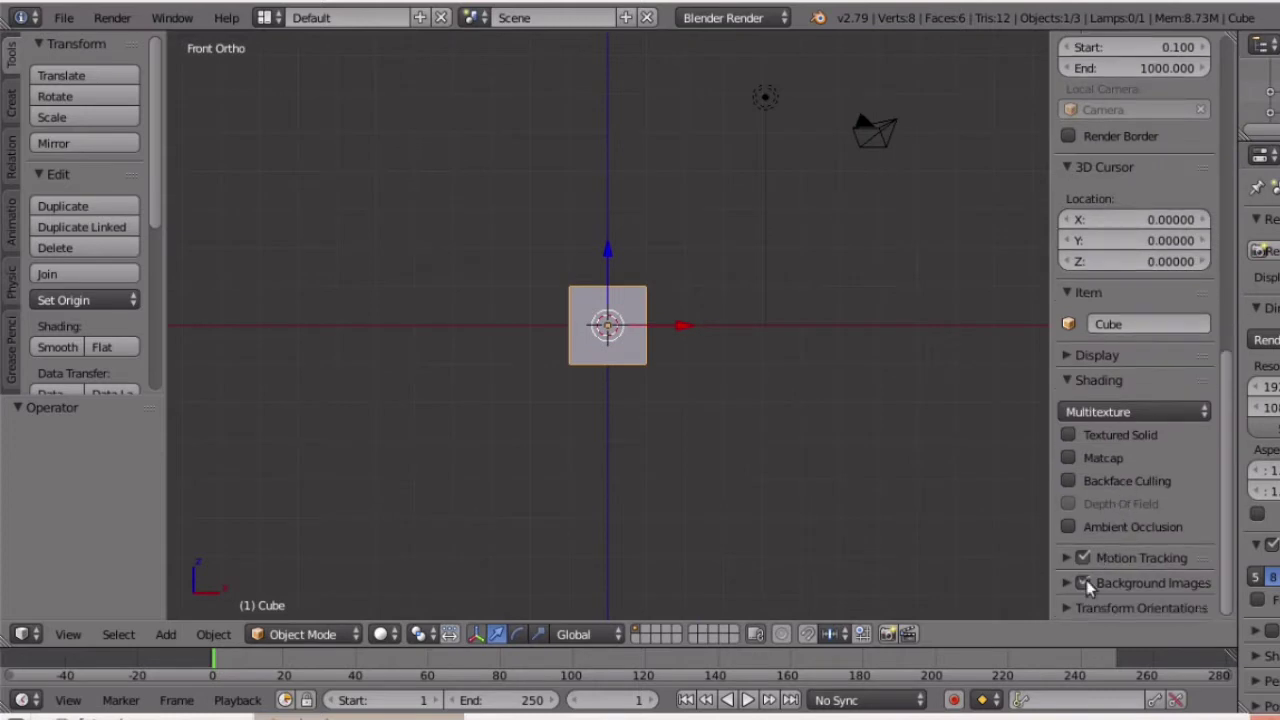
click(1067, 581)
key(n)
scroll(1145, 600, down, 3)
scroll(1146, 606, down, 1)
key(n)
scroll(1115, 600, down, 1)
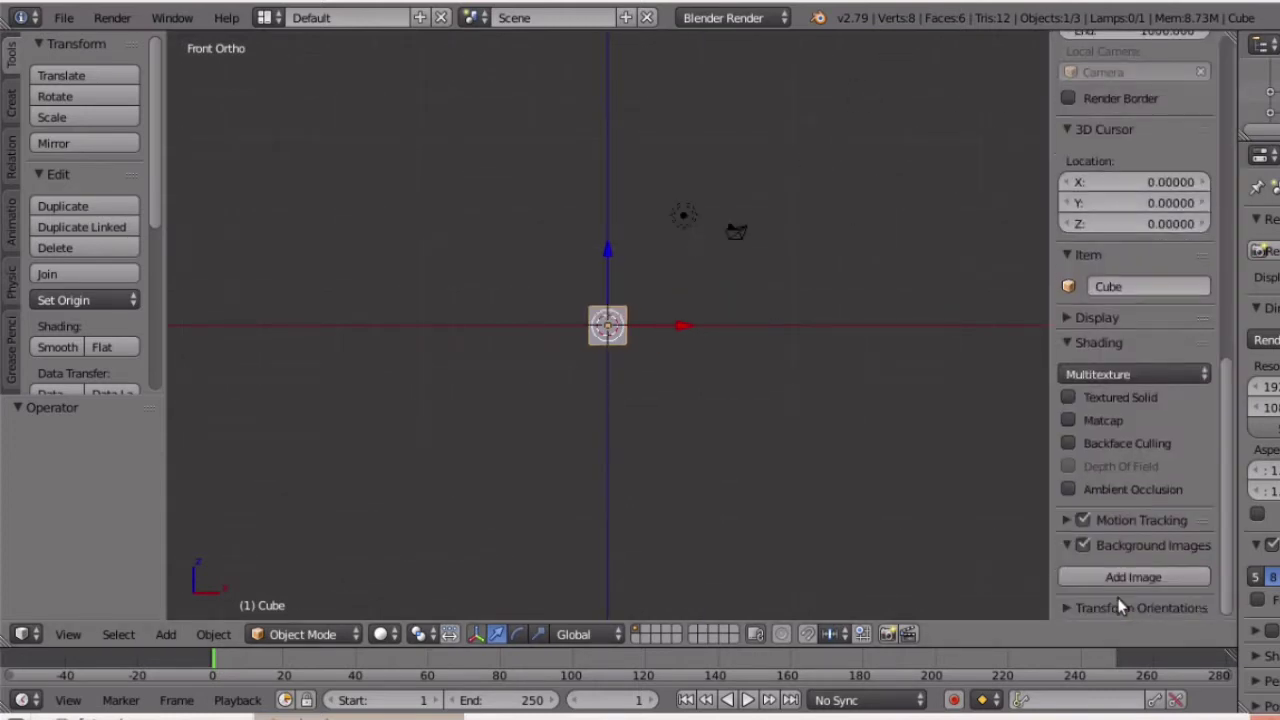
click(1120, 577)
Load the orange front-and-side character JPG from the Desktop/blend/2d folder as the background image, browsing with thumbnails.
scroll(1122, 574, down, 3)
click(1132, 576)
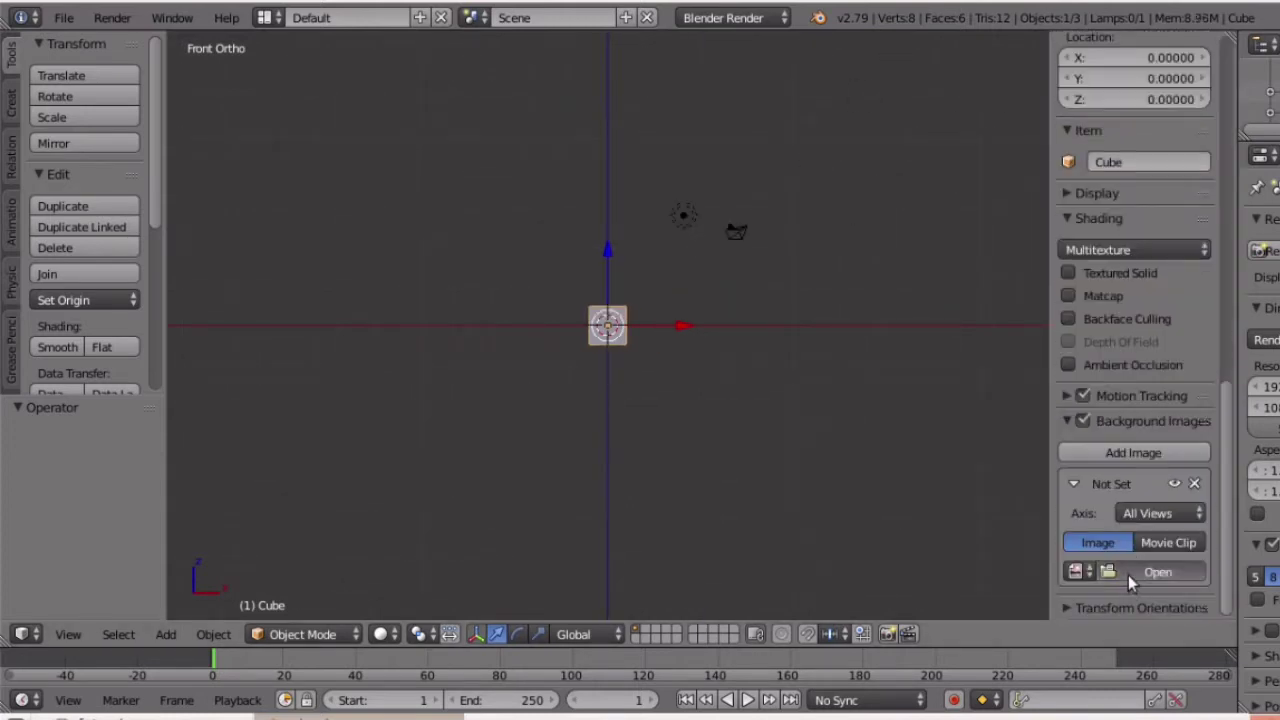
scroll(211, 268, down, 1)
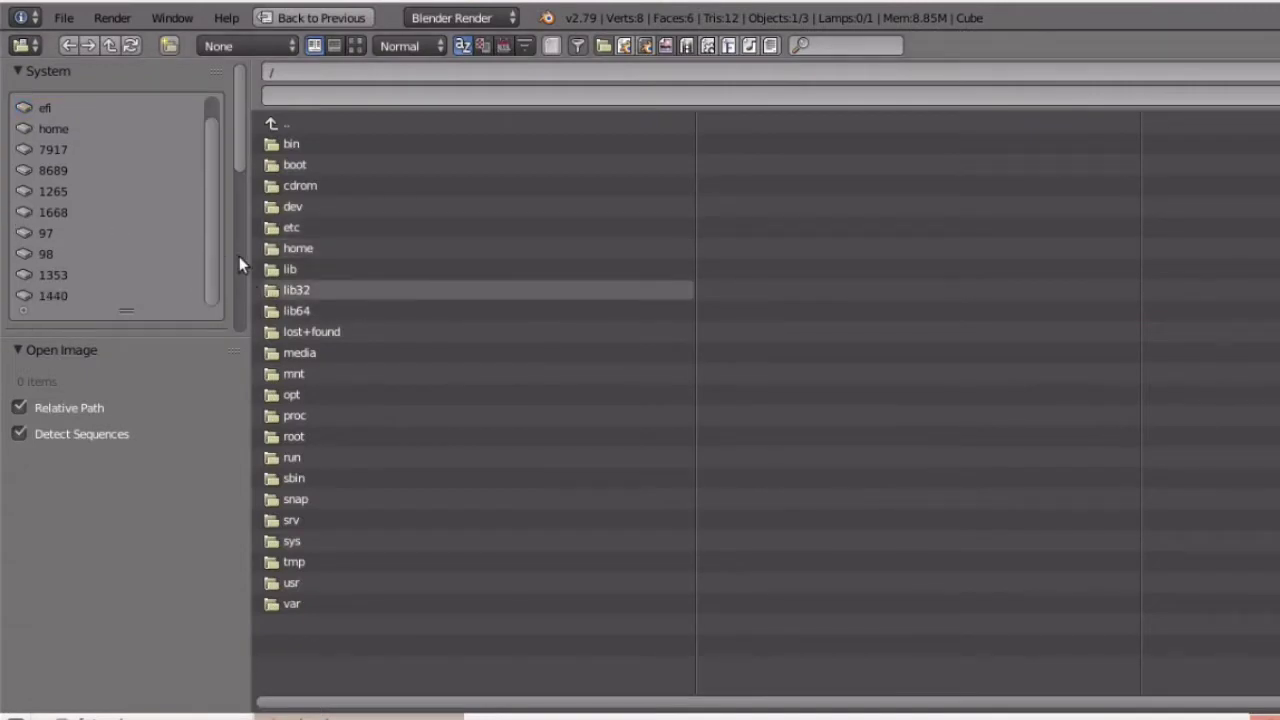
scroll(215, 275, down, 5)
click(70, 158)
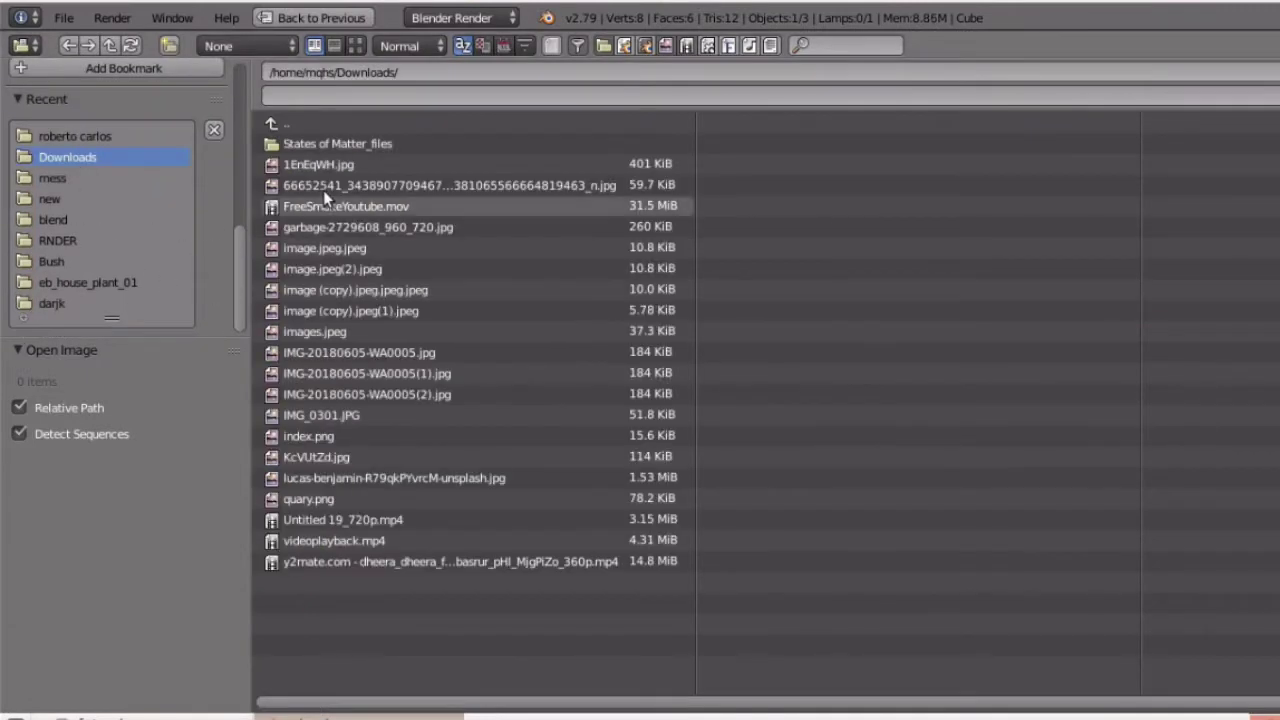
click(104, 199)
click(70, 219)
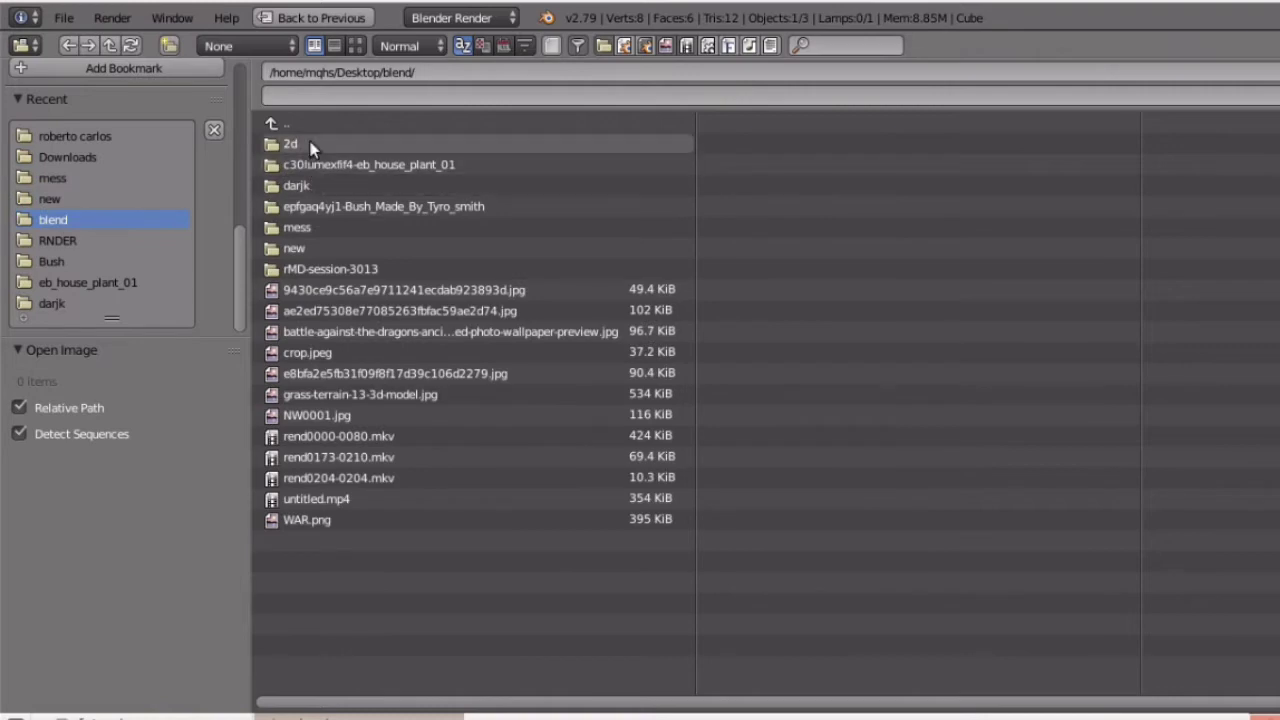
click(300, 145)
click(356, 46)
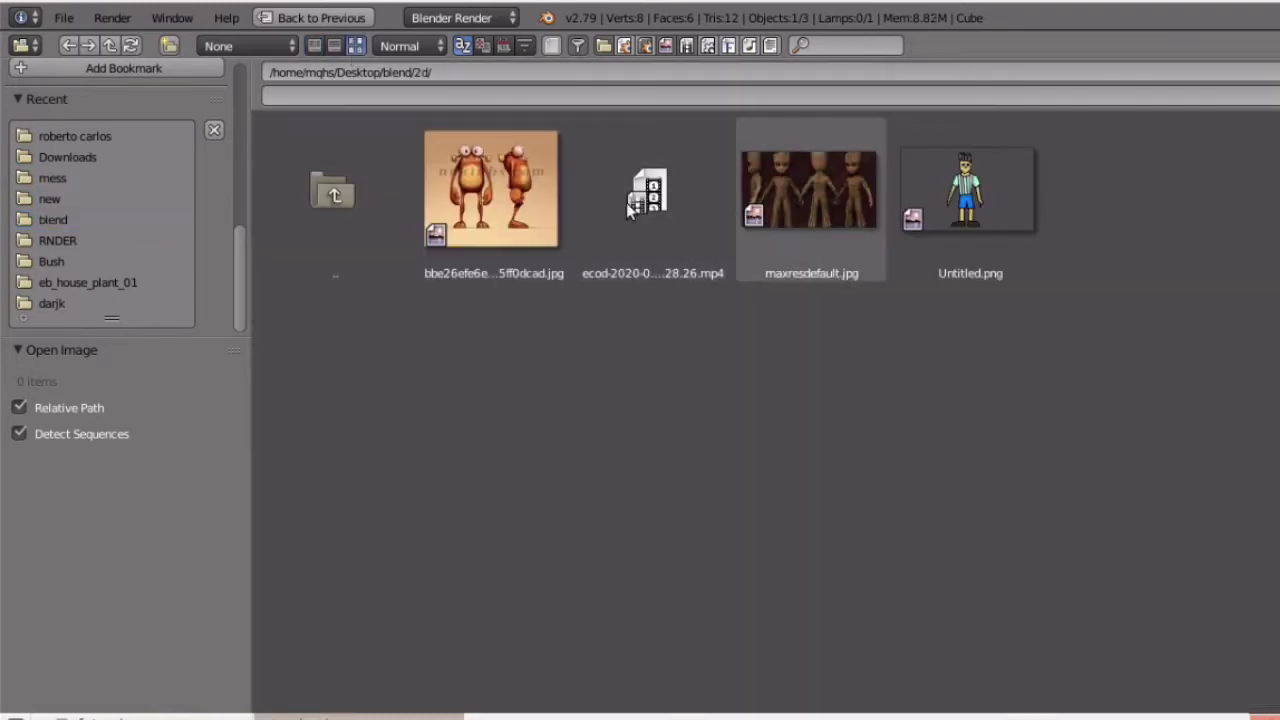
double_click(422, 212)
scroll(880, 415, up, 6)
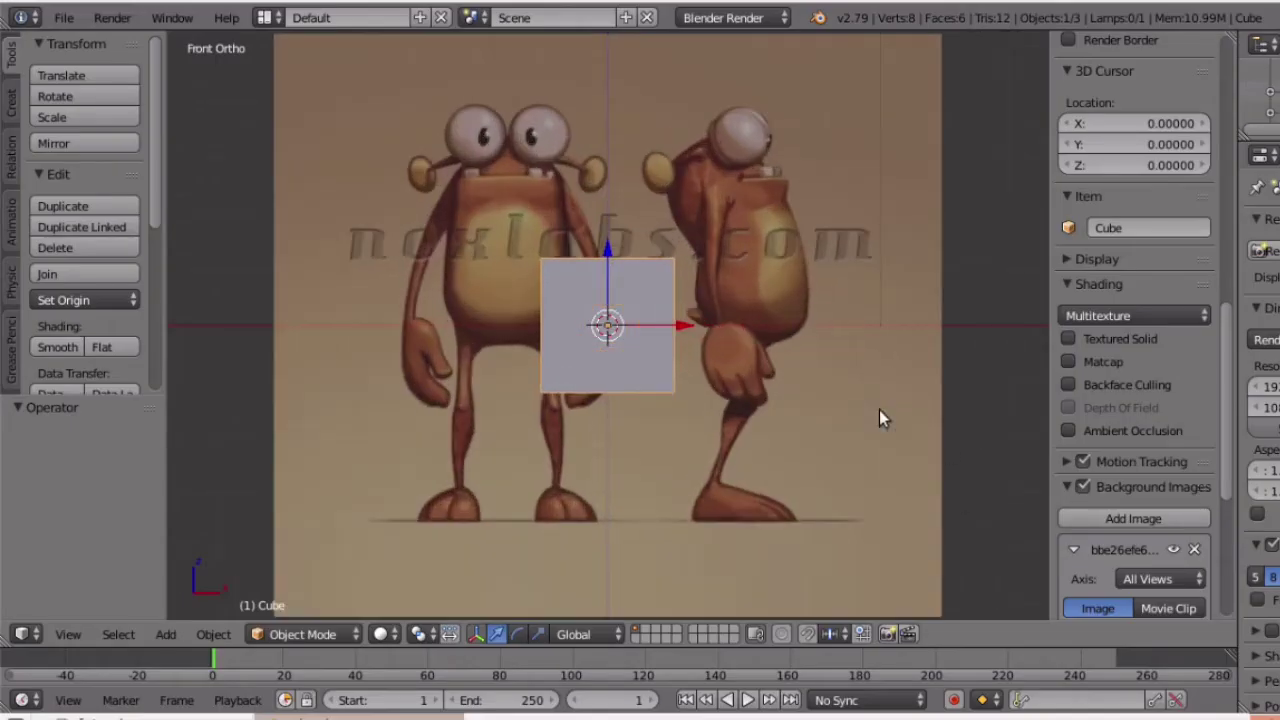
Offset the background image to X 1.50 and Y -0.90 so the front-view character is centred on the cube.
scroll(707, 233, up, 2)
scroll(706, 230, down, 5)
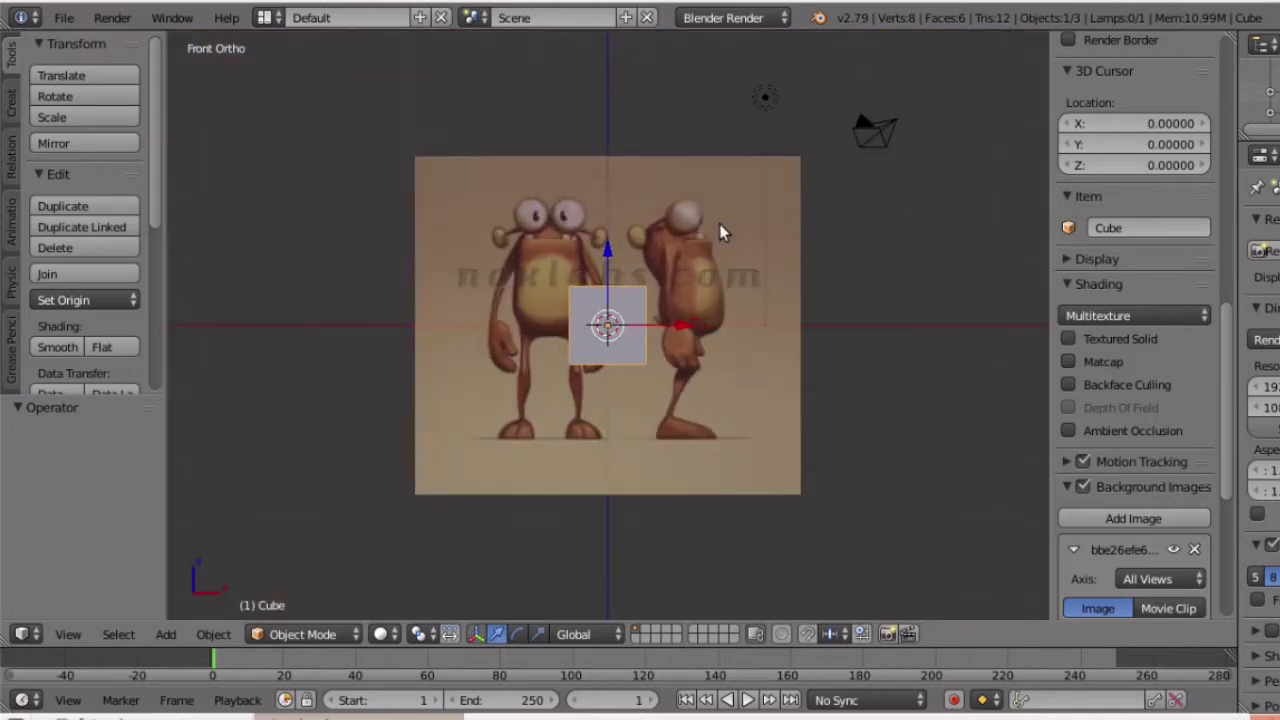
scroll(720, 228, up, 3)
scroll(1170, 471, down, 9)
scroll(1169, 467, down, 1)
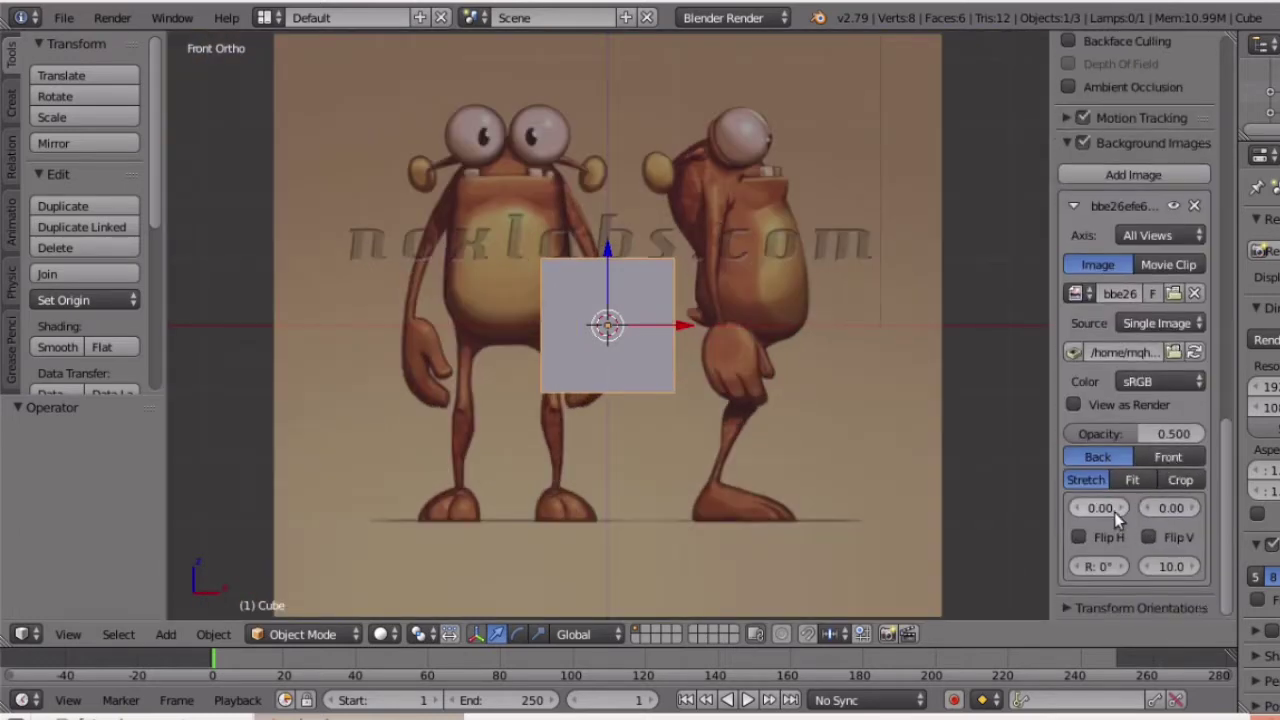
drag(1114, 512, 1086, 512)
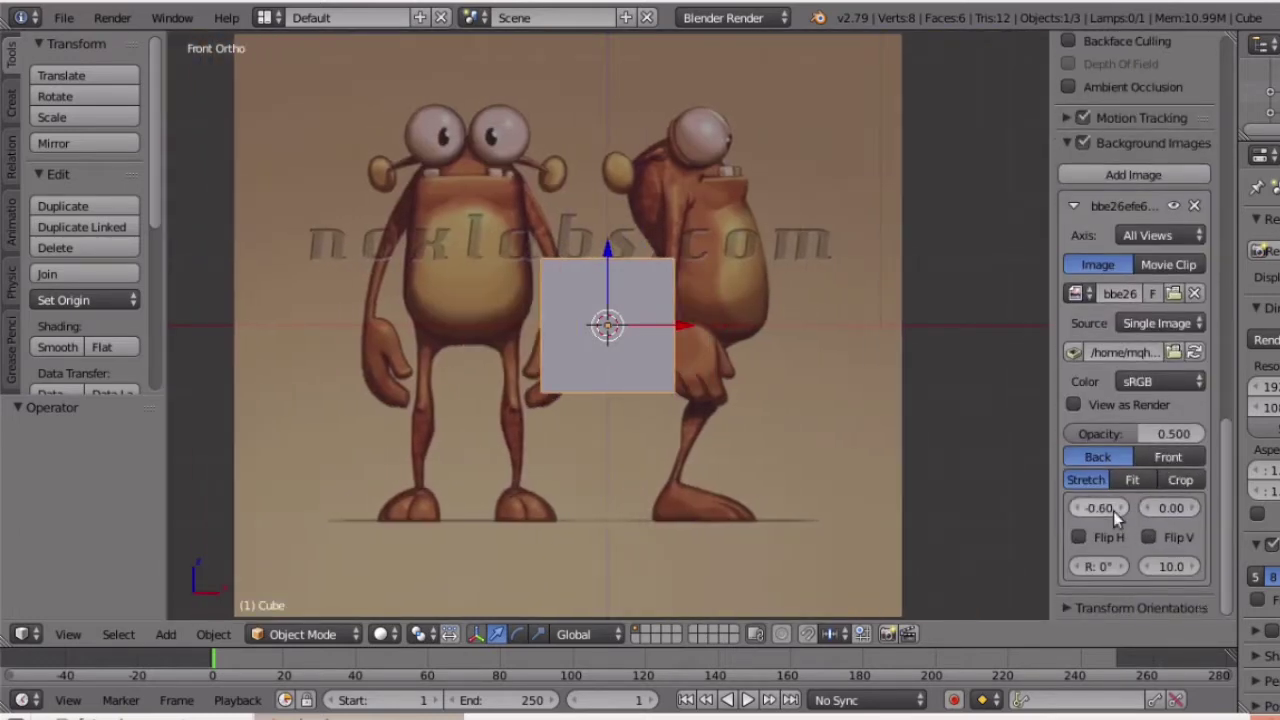
click(1092, 512)
key(Return)
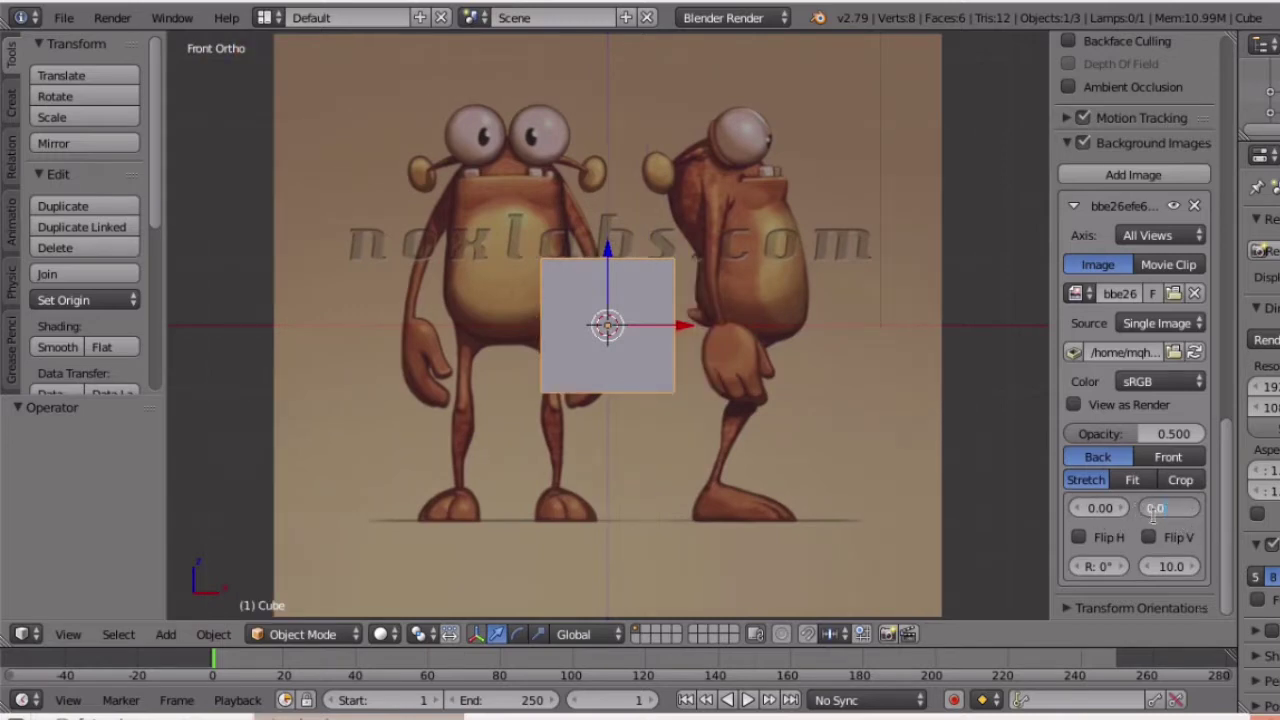
mouse_move(1169, 510)
mouse_down()
mouse_move(1222, 509)
mouse_move(1094, 508)
mouse_move(1168, 508)
mouse_up()
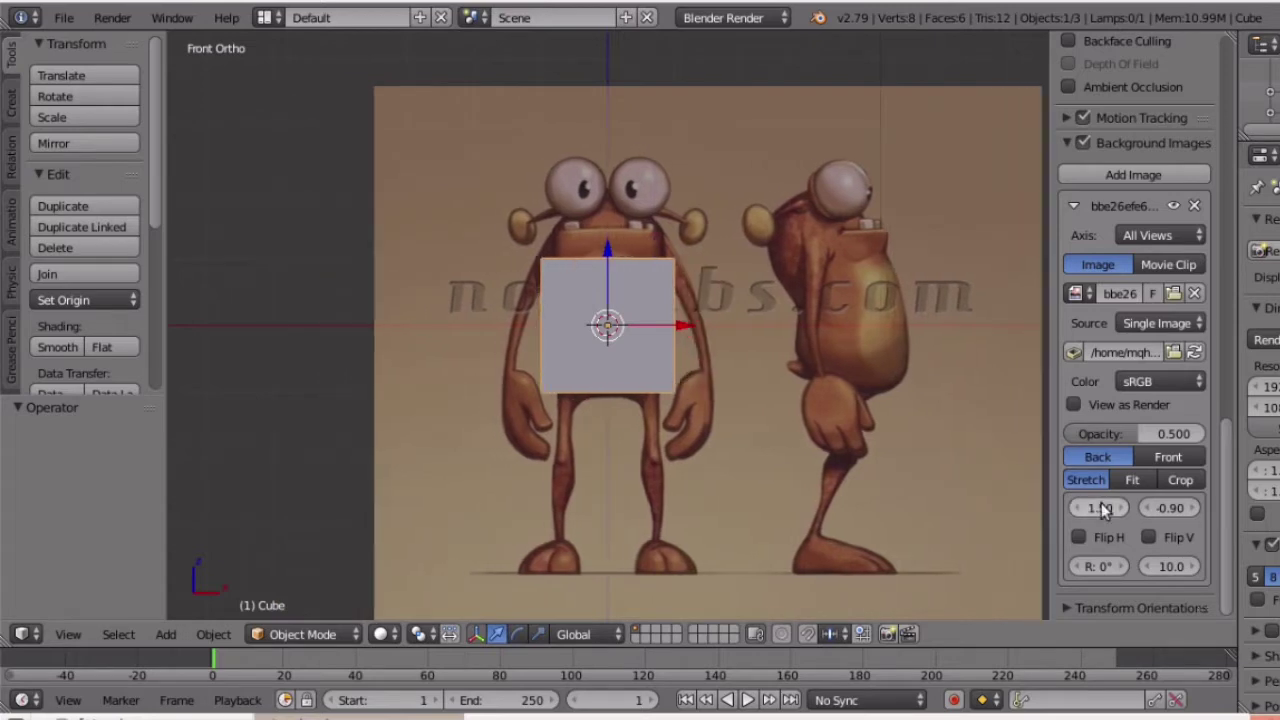
Display the cube as wireframe and fine-tune the background image's X offset to 1.48.
scroll(681, 337, up, 3)
key(z)
scroll(705, 338, up, 2)
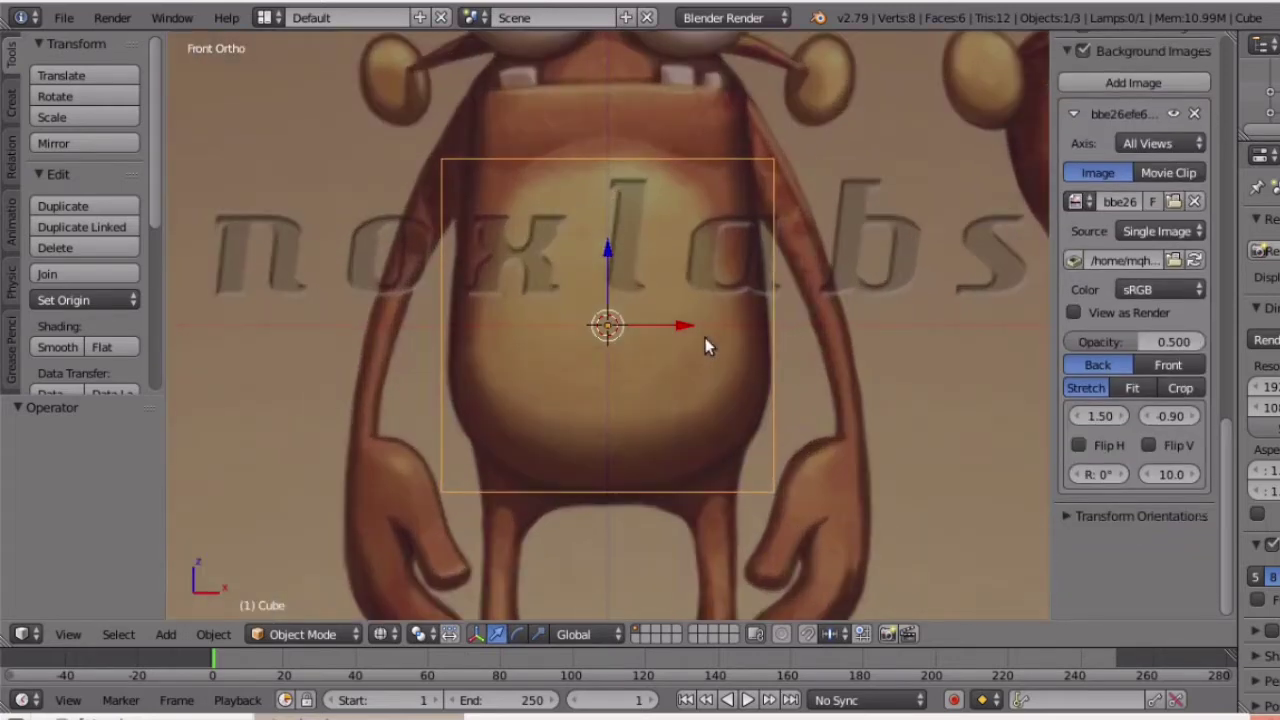
click(1122, 419)
click(1082, 411)
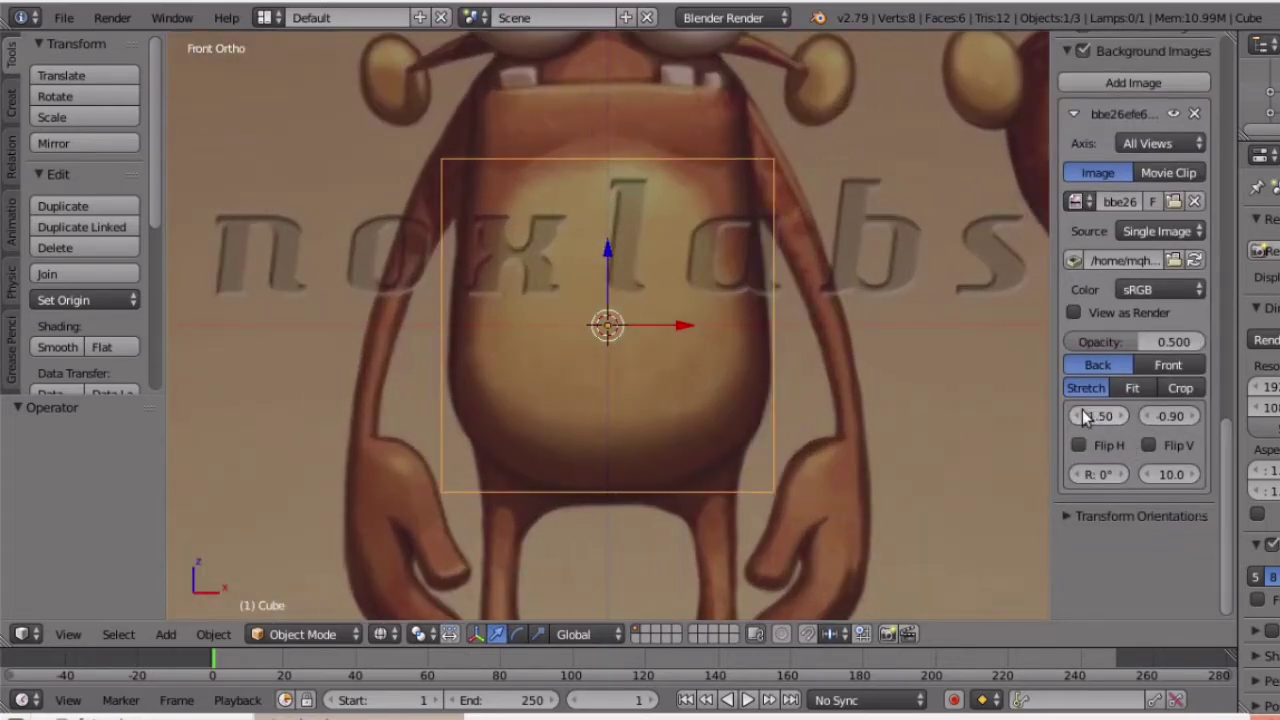
drag(1097, 420, 1094, 421)
click(1118, 417)
click(1098, 416)
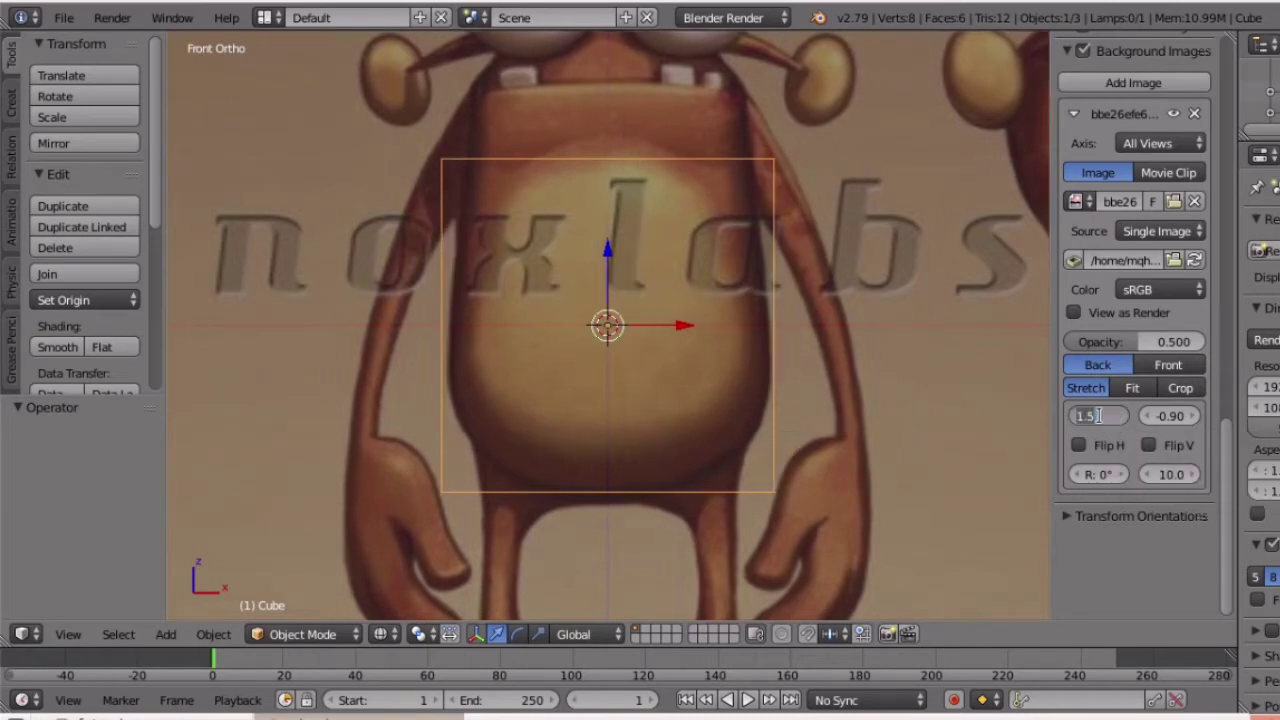
key(Return)
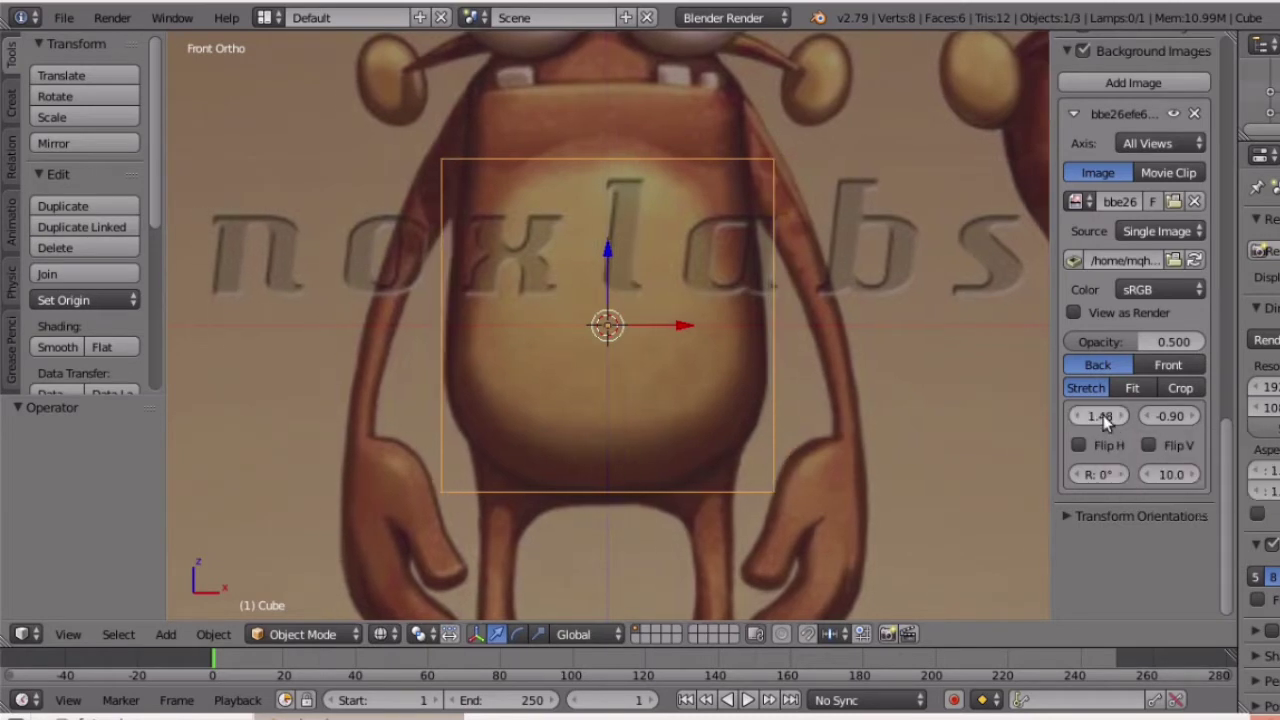
Move the cube slightly down along the Z axis to line up with the character's torso.
scroll(680, 362, down, 4)
scroll(680, 362, up, 2)
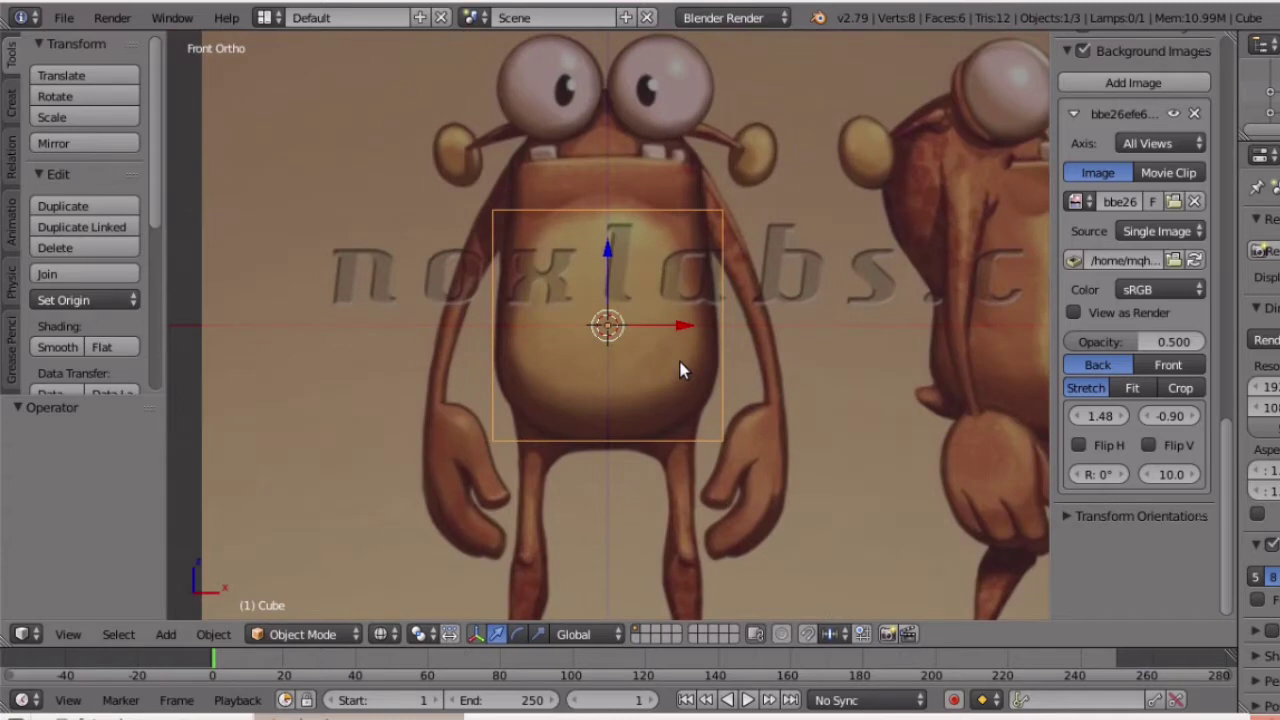
drag(607, 253, 608, 263)
Enter Edit Mode and add one centred vertical loop cut through the cube.
key(Tab)
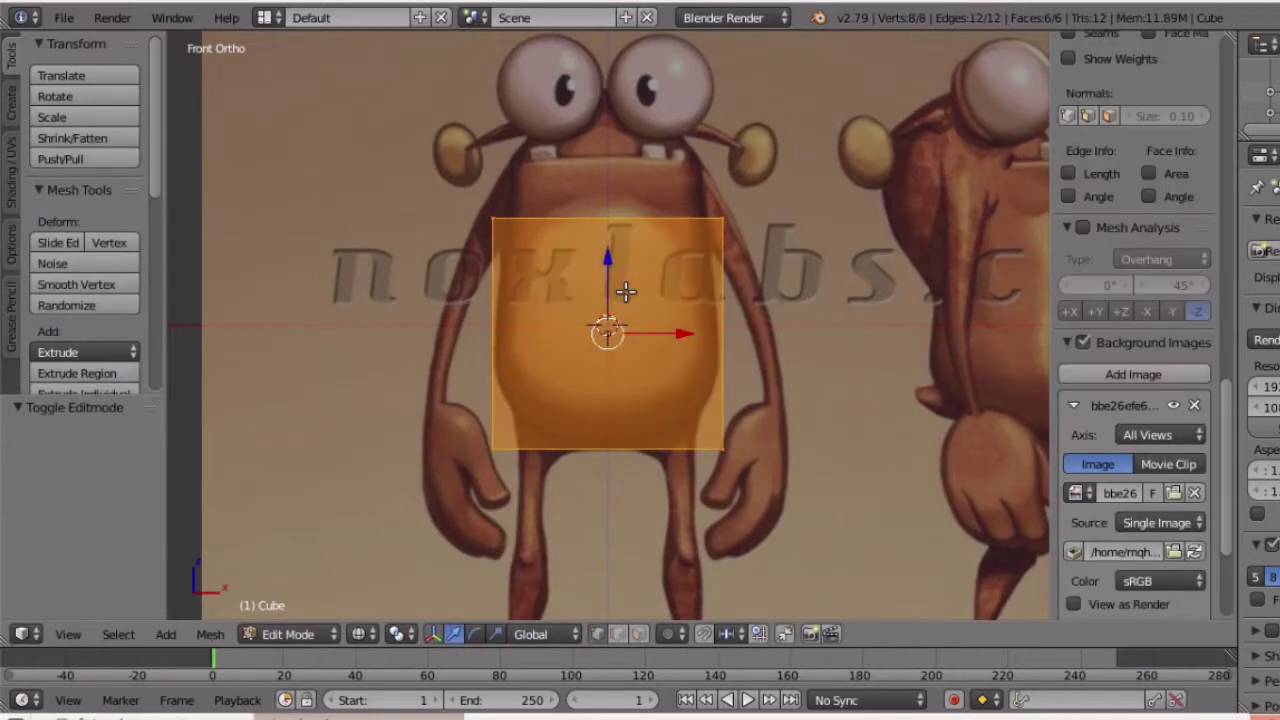
key(a)
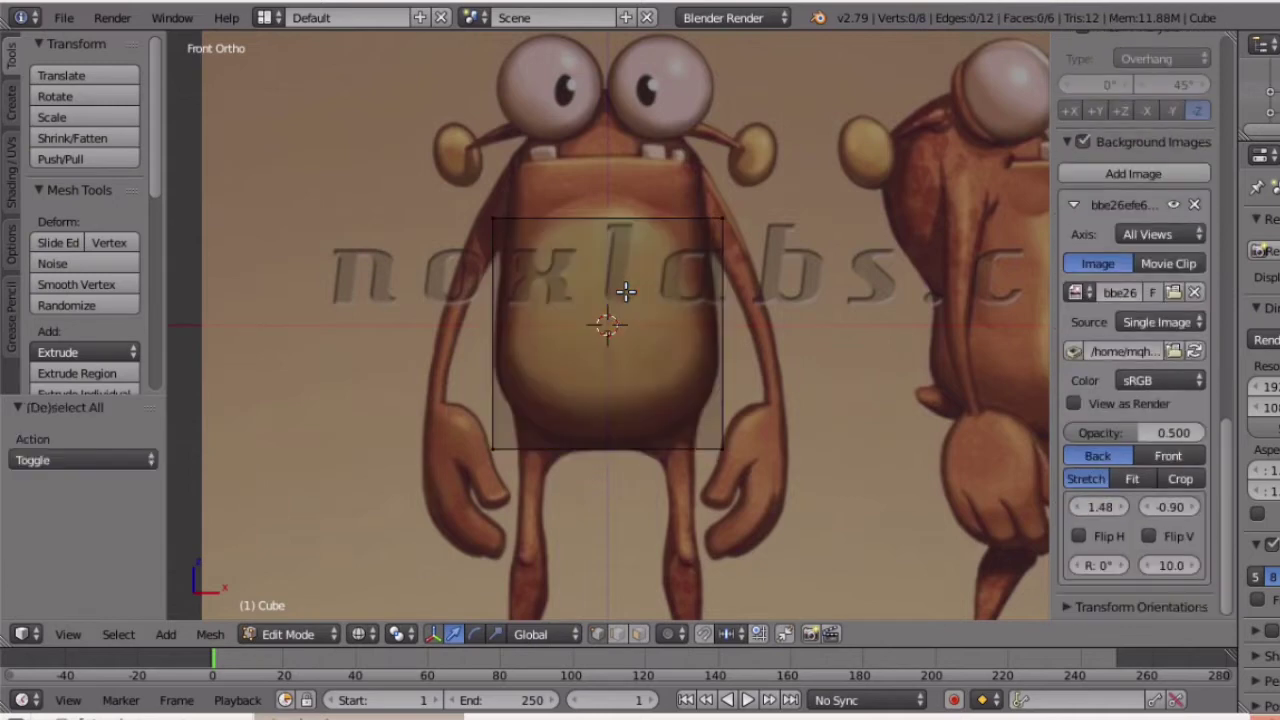
key(ctrl+r)
click(617, 386)
click(617, 386)
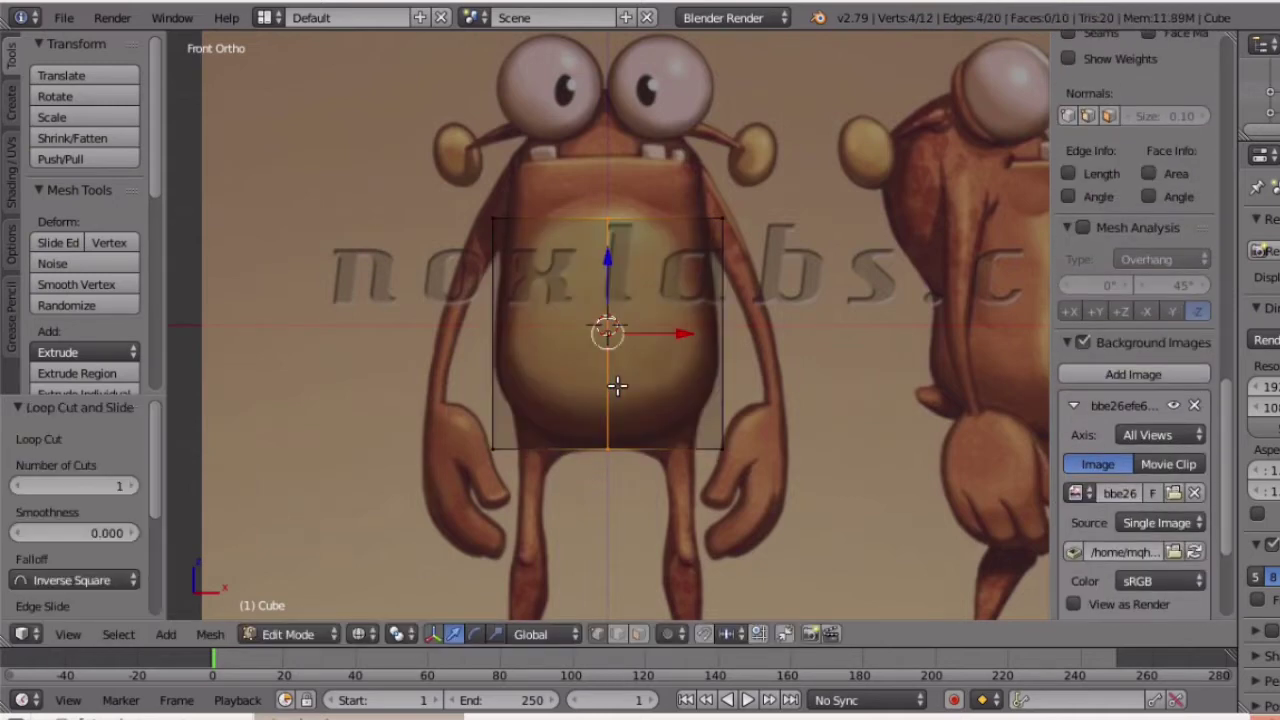
Delete all vertices of the cube's left half, including the hidden back ones.
key(a)
key(z)
key(b)
mouse_move(354, 82)
mouse_down()
mouse_move(411, 177)
mouse_move(566, 560)
mouse_up()
key(z)
key(b)
key(x)
click(566, 438)
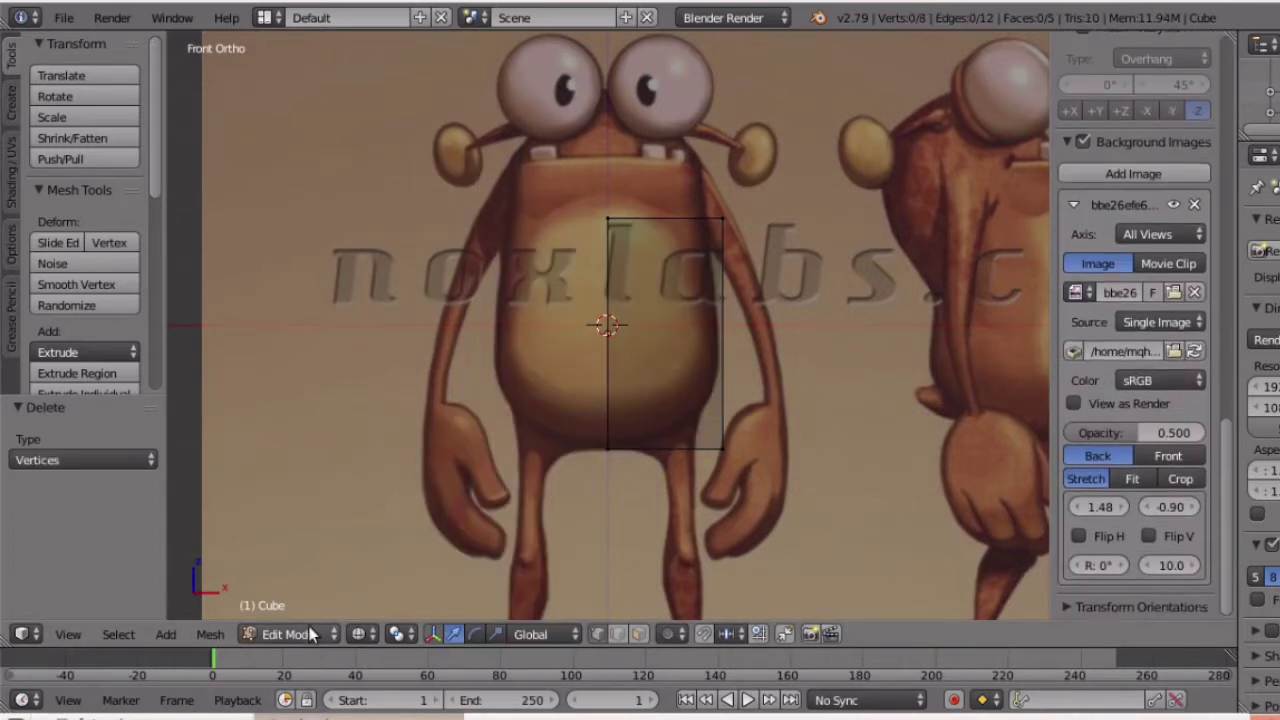
Return to Object Mode, add a Mirror modifier on the X axis to the half cube, and collapse its settings.
key(Tab)
scroll(1270, 155, down, 4)
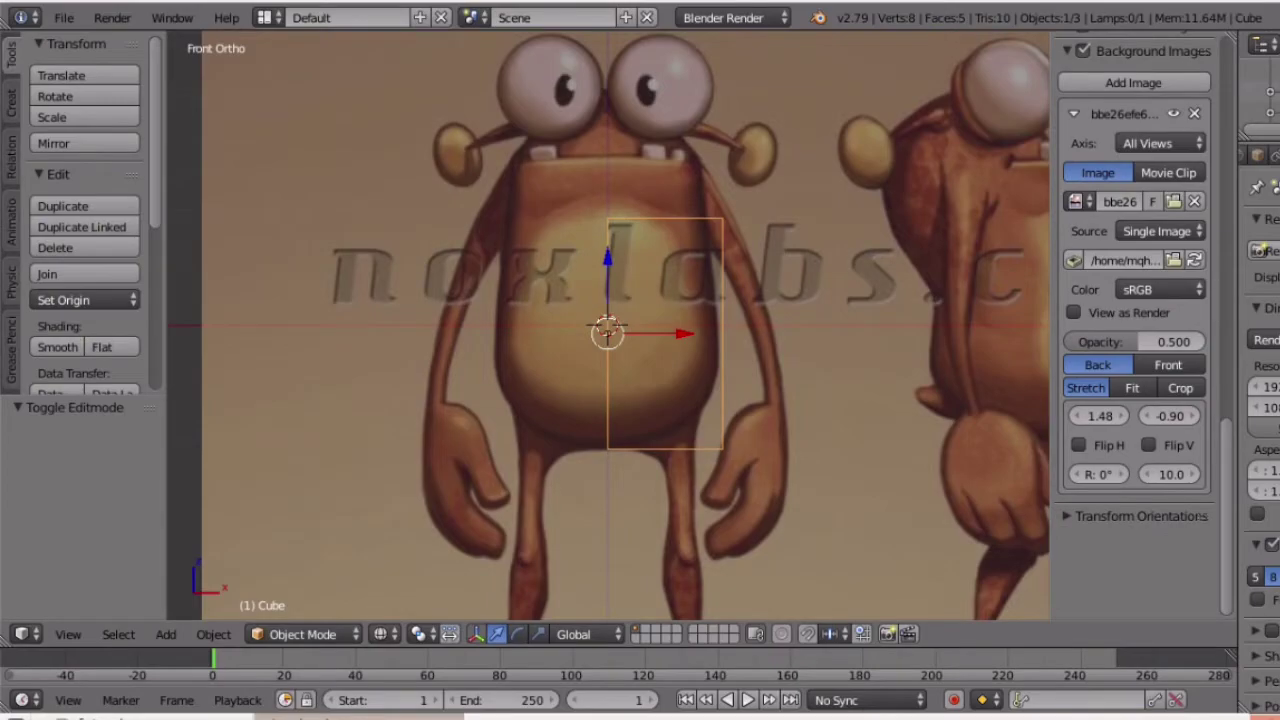
click(1104, 57)
click(1127, 153)
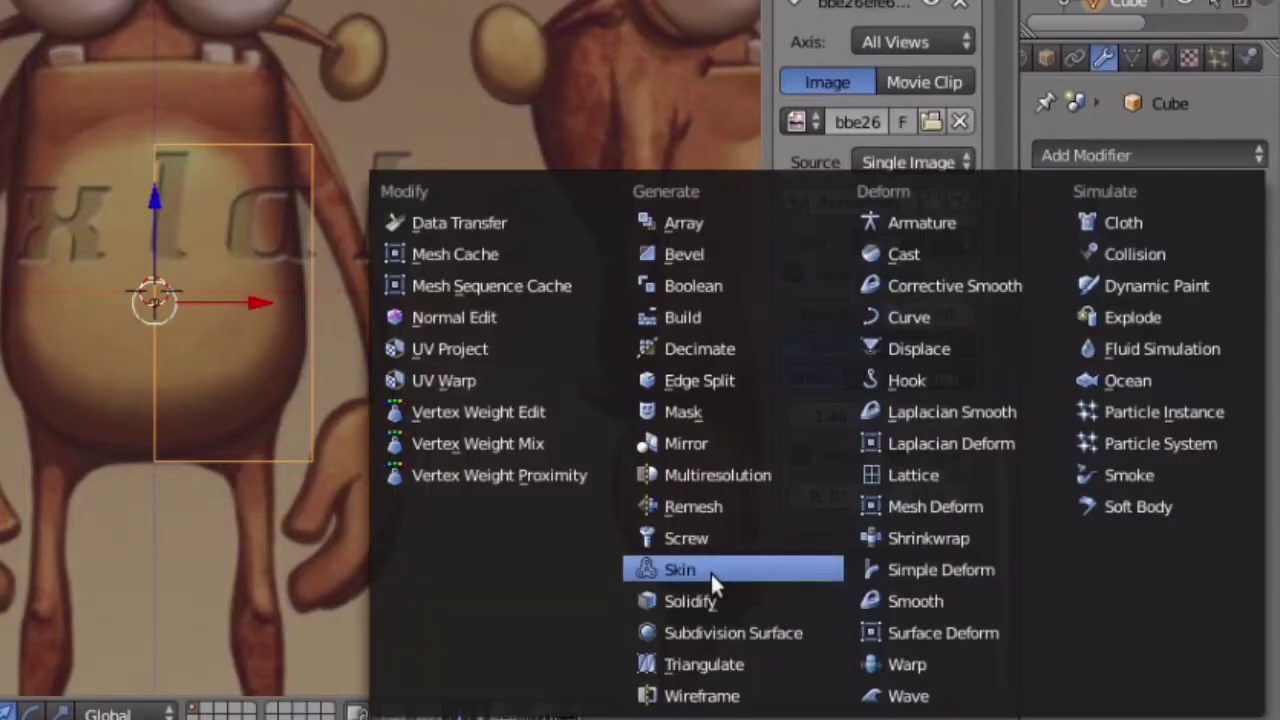
click(676, 440)
click(1110, 372)
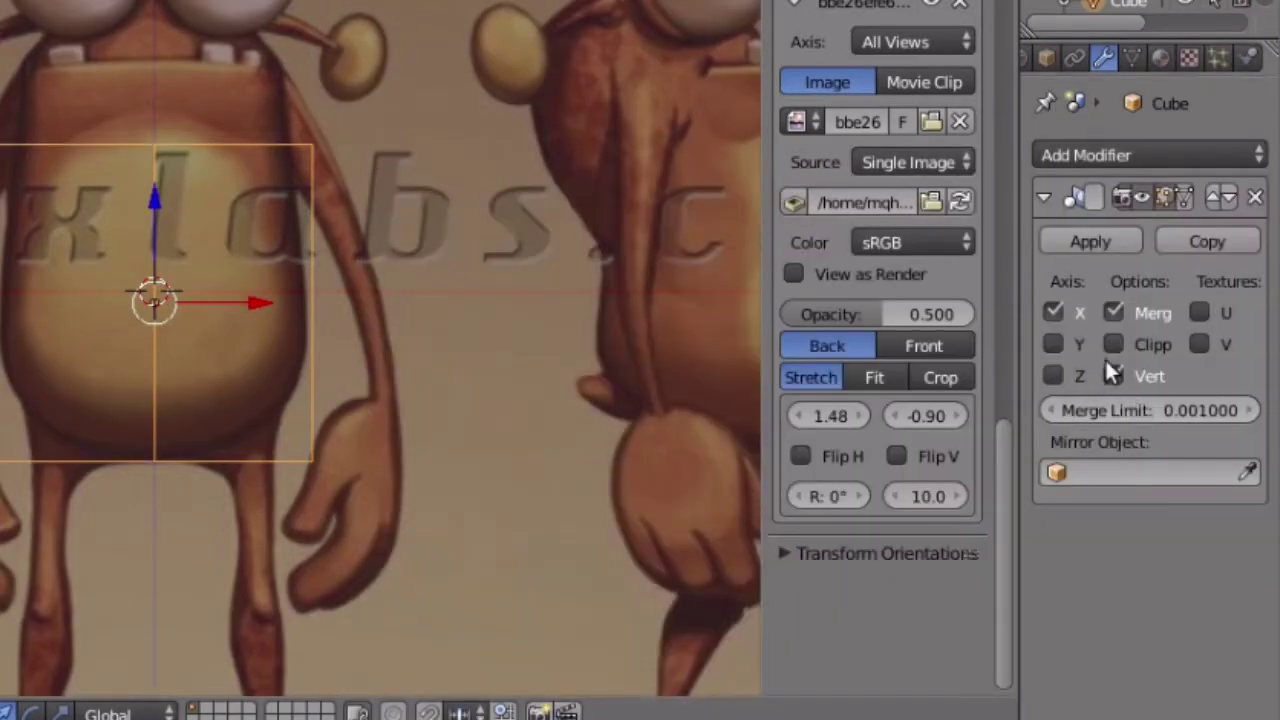
click(1040, 196)
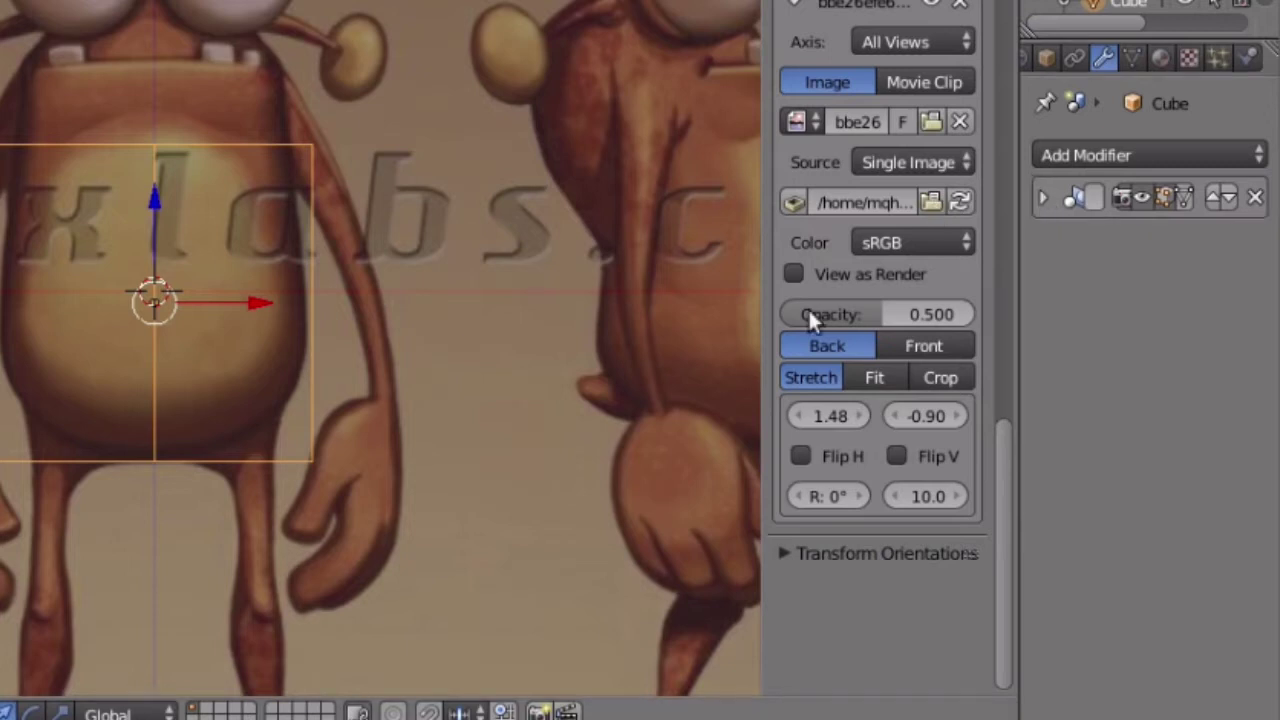
Restrict the character background image to the Front view axis.
scroll(830, 305, up, 6)
click(858, 384)
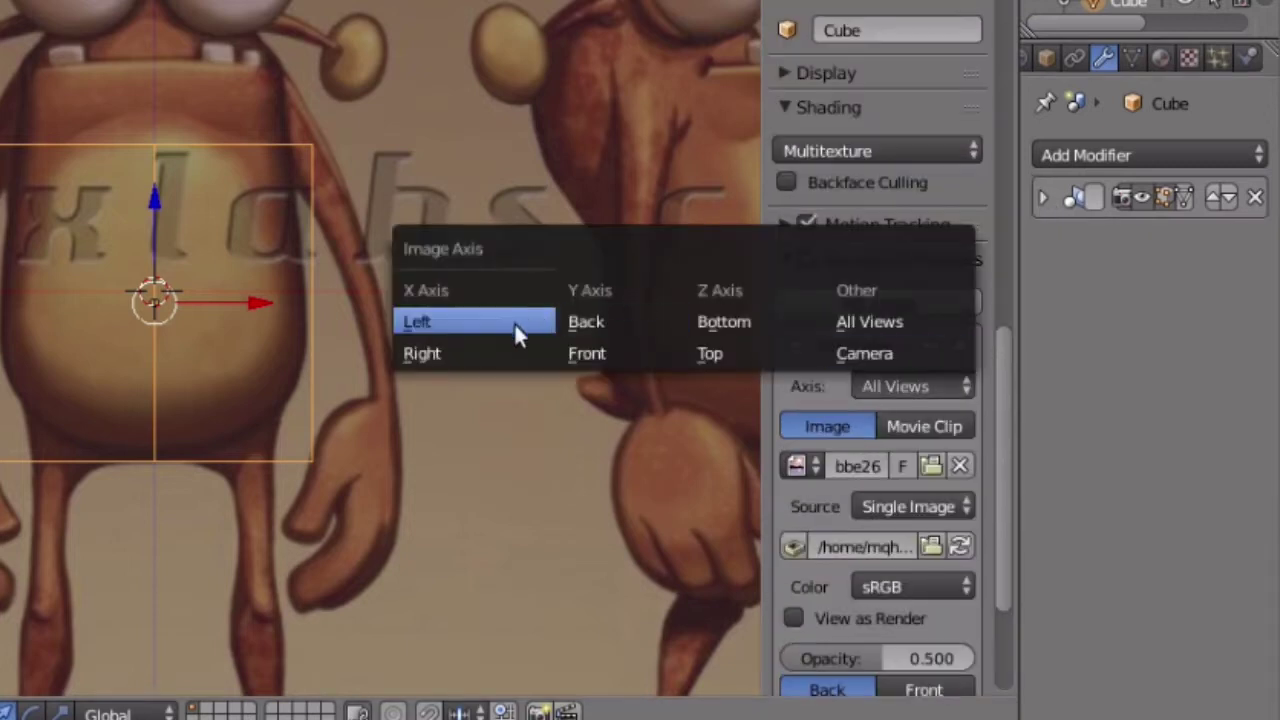
click(582, 351)
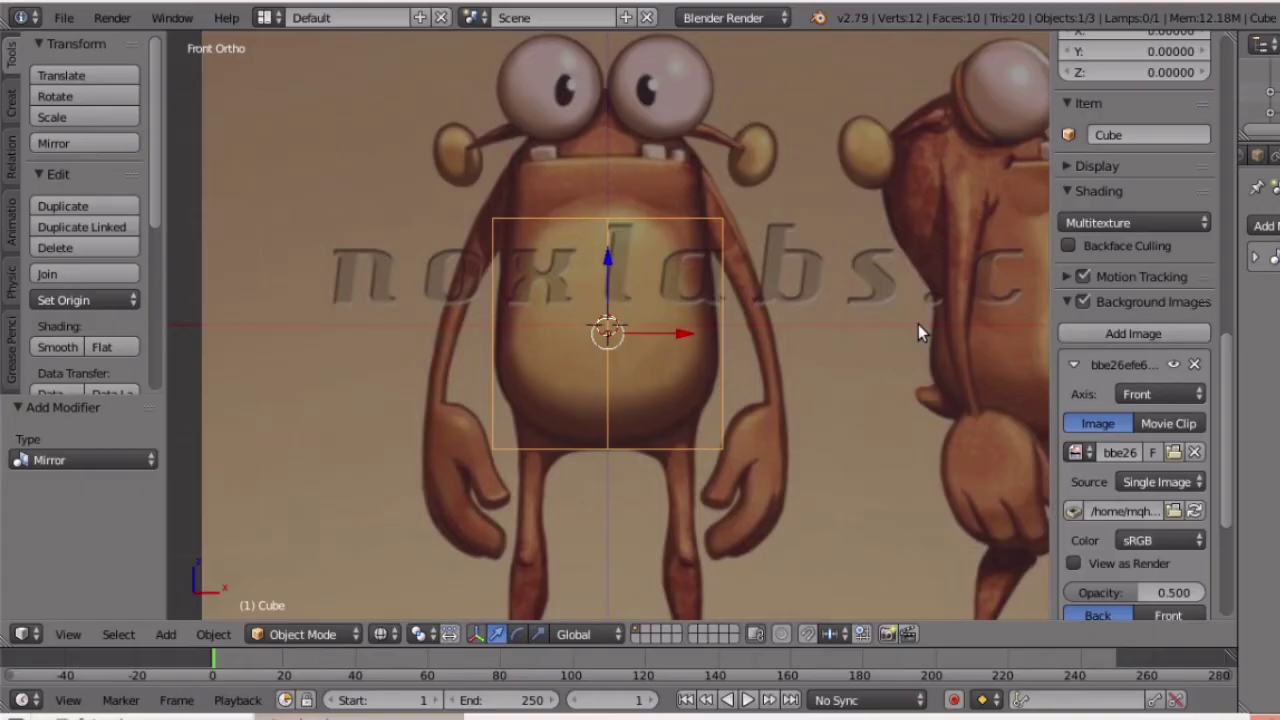
Add a second background image for the Right view, reusing the already loaded character image.
scroll(1152, 473, down, 5)
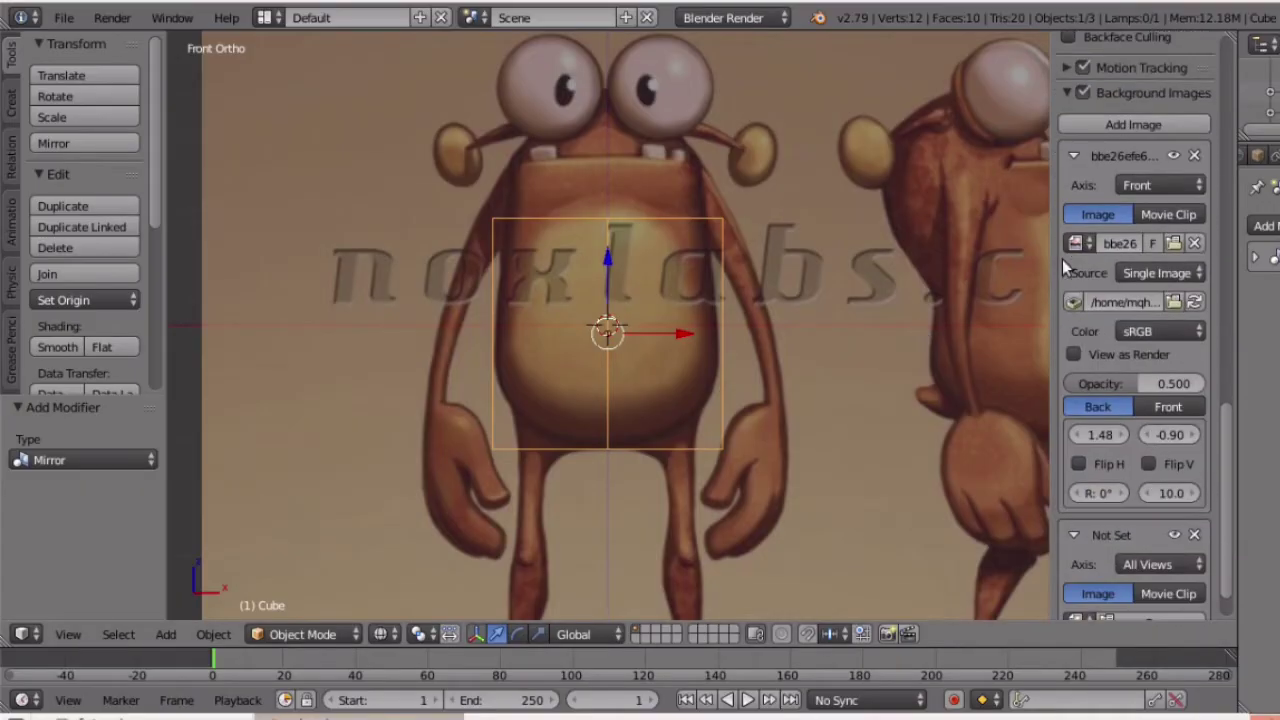
click(1076, 157)
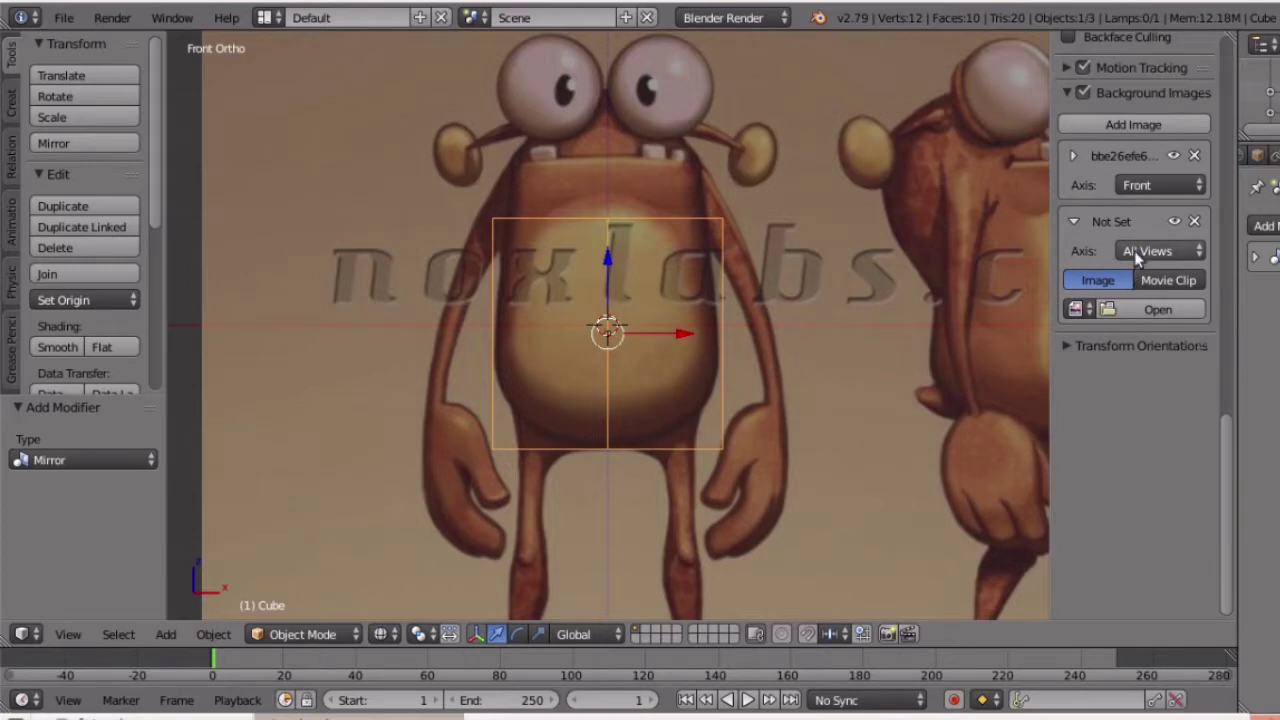
click(1134, 251)
click(860, 228)
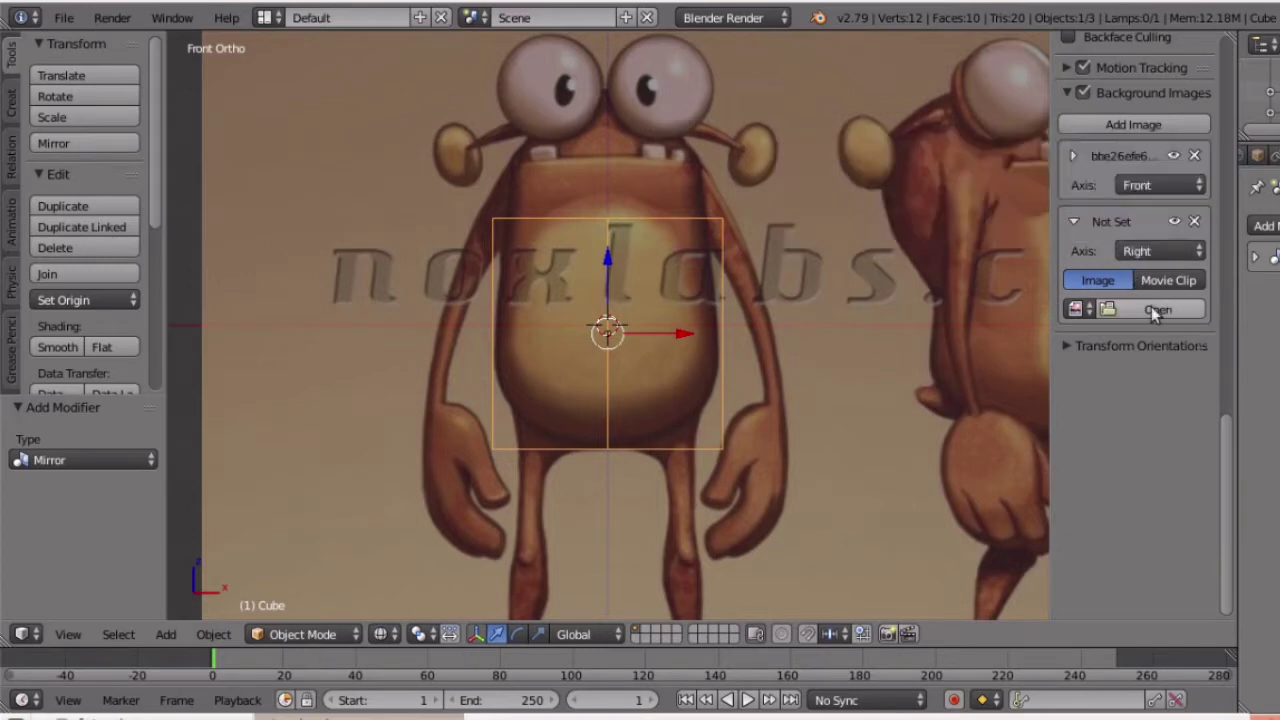
click(1077, 310)
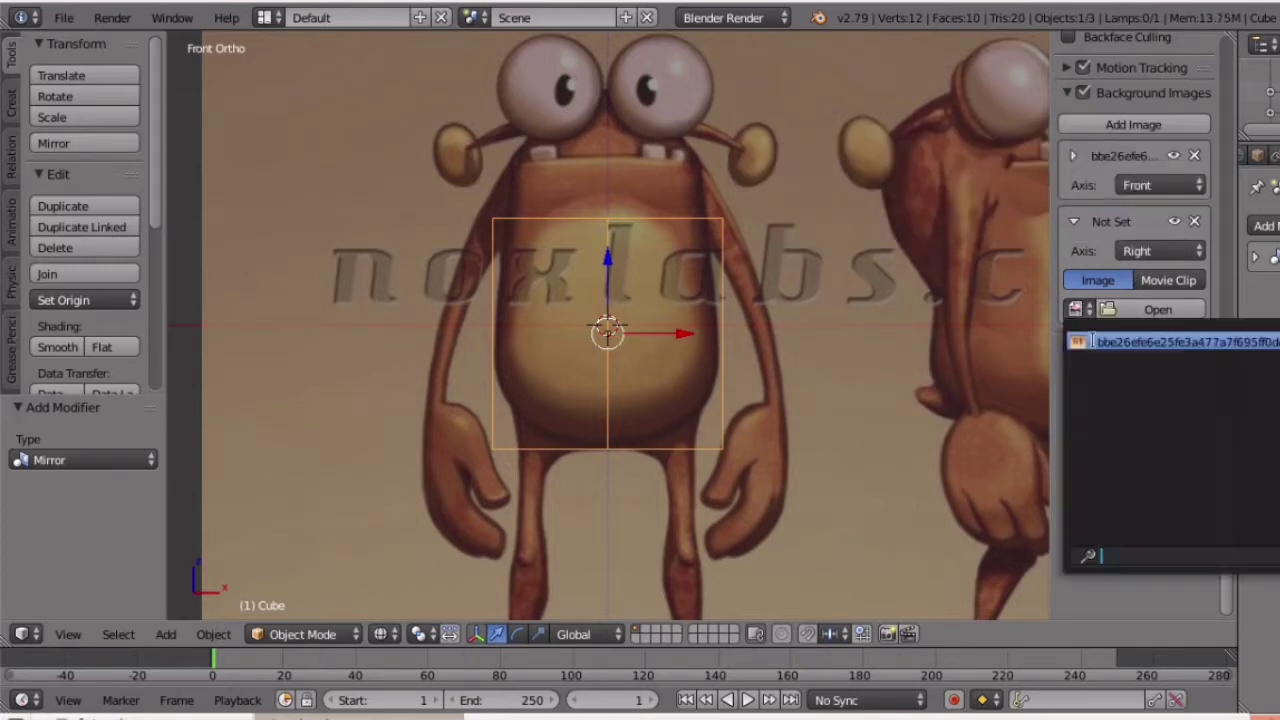
click(1093, 338)
scroll(899, 326, down, 5)
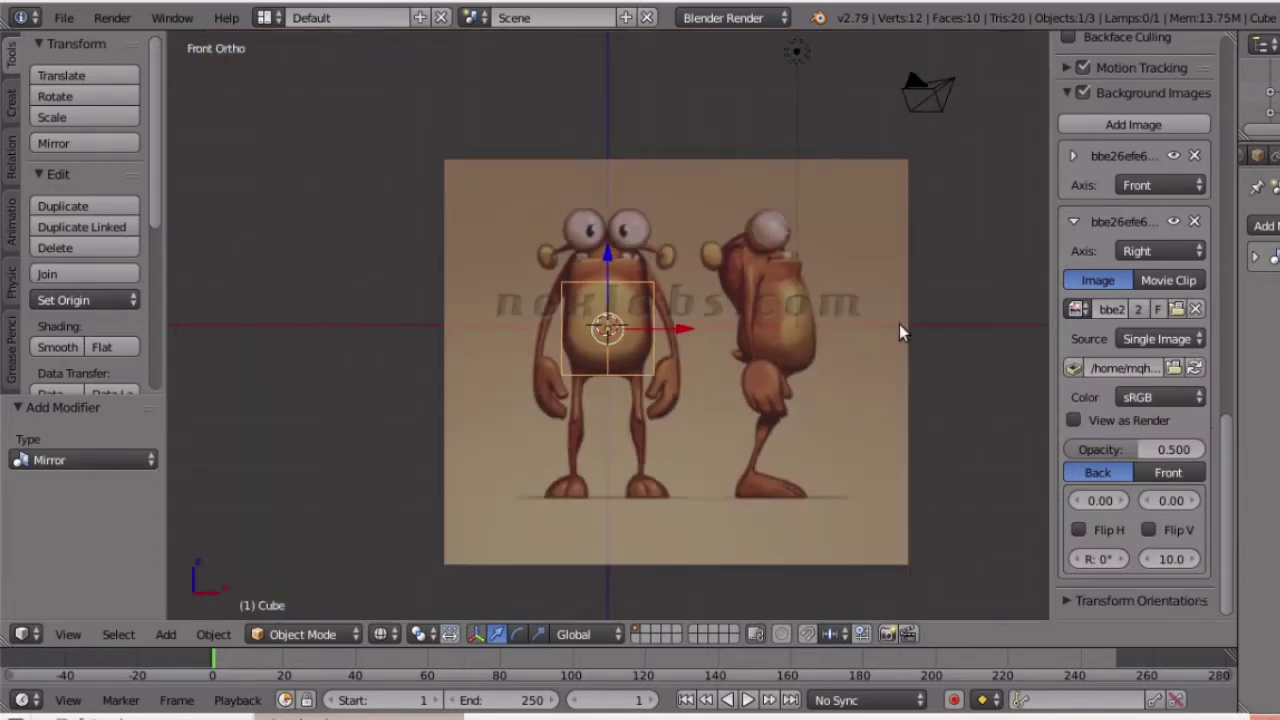
Split the 3D viewport into two side-by-side views and set the new one to the Right orthographic view.
key(n)
drag(1232, 37, 625, 155)
key(t)
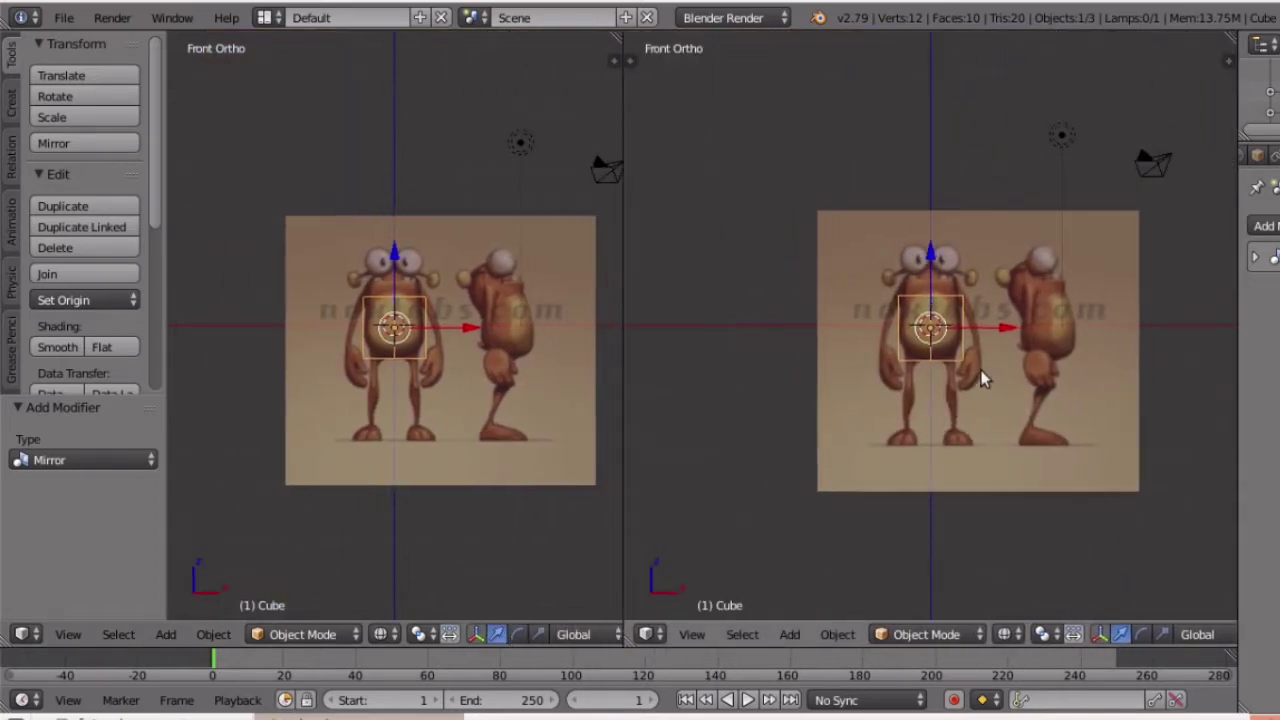
key(KP_3)
scroll(1007, 330, up, 5)
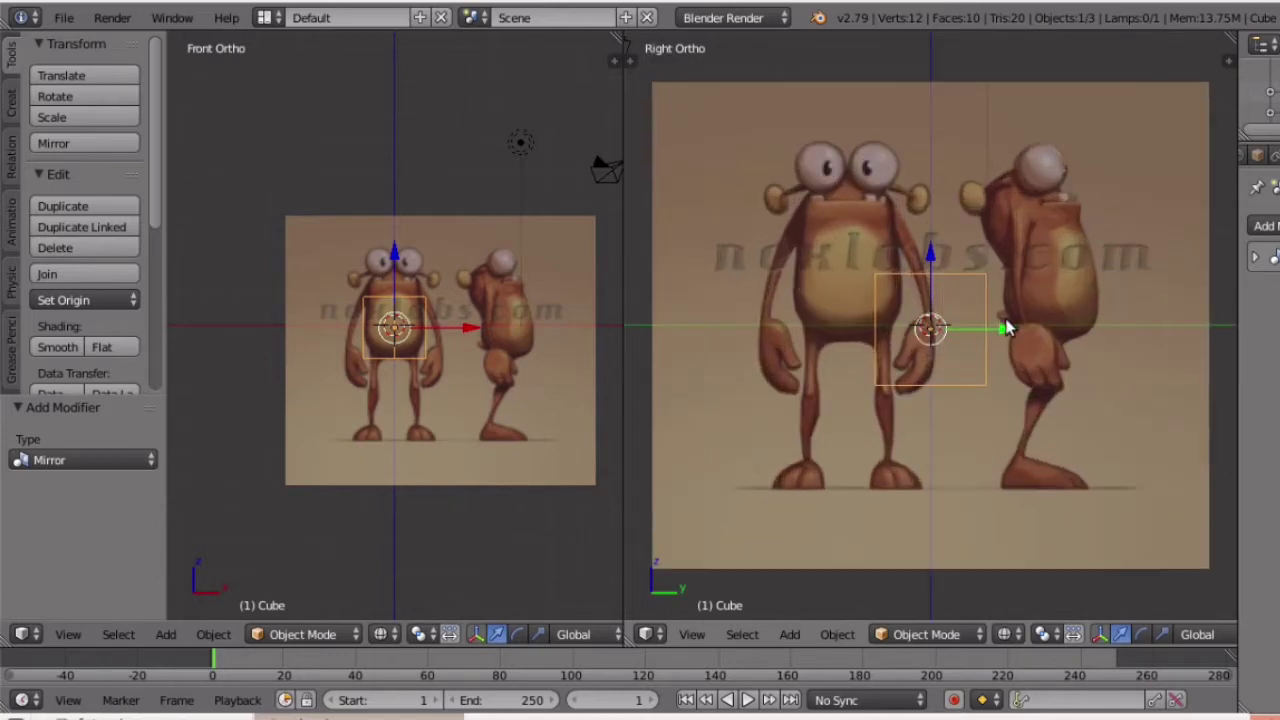
Set the Right background image's horizontal offset to -2.20 to centre the side-view character on the cube.
scroll(1004, 326, down, 3)
scroll(1003, 328, up, 1)
ctrl+scroll(1003, 328, up, 2)
scroll(1003, 328, up, 3)
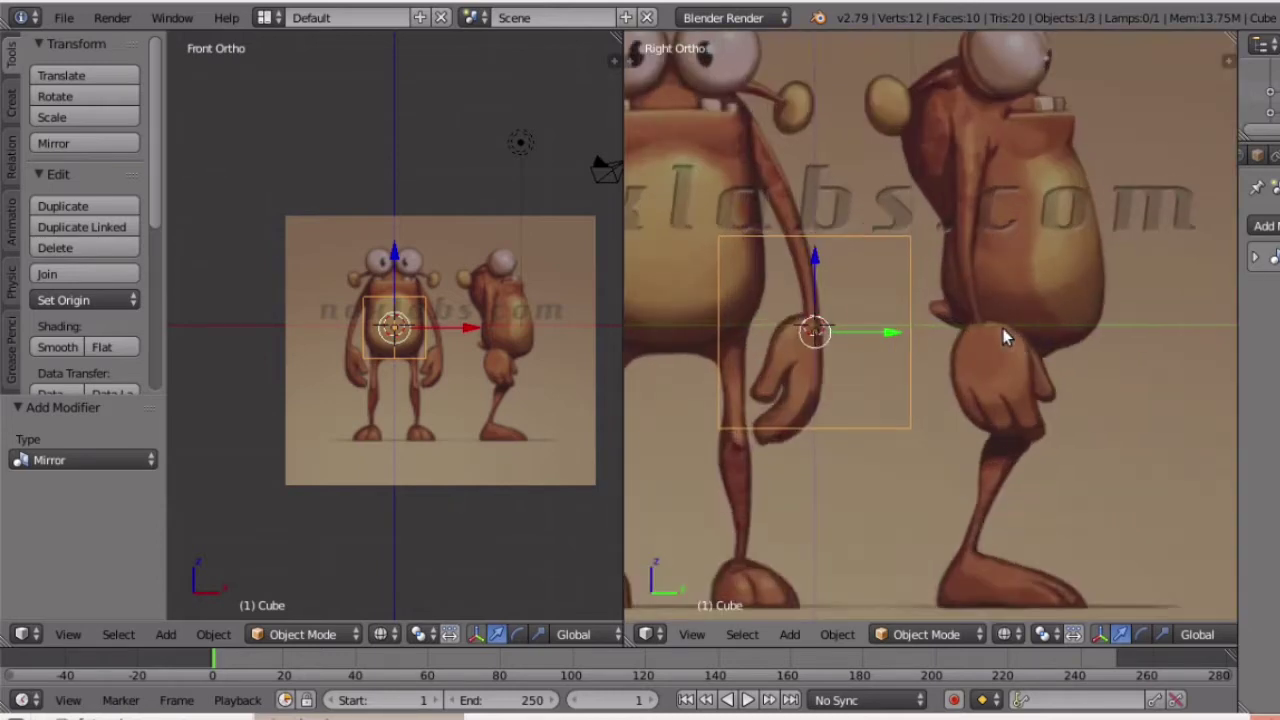
ctrl+scroll(1003, 328, up, 4)
scroll(1003, 328, down, 3)
scroll(1003, 328, up, 2)
key(n)
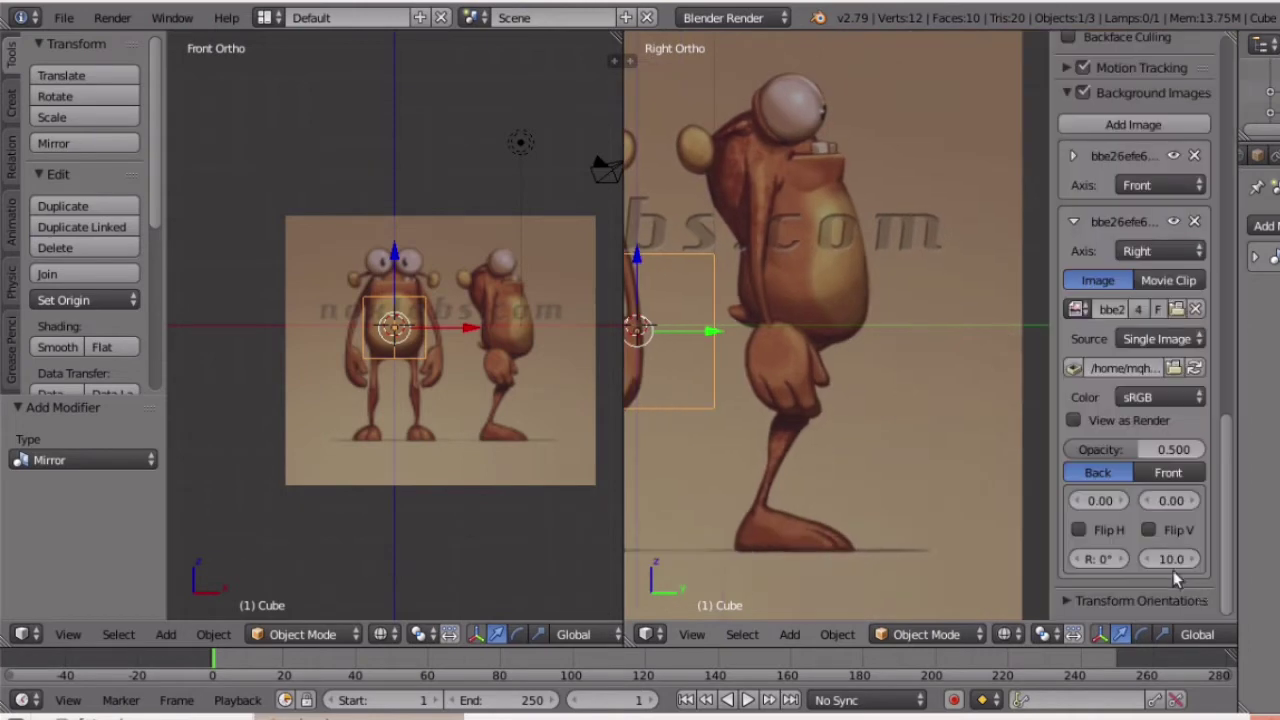
drag(1099, 501, 1077, 501)
Set the Right background image's vertical offset to -0.95 to line the side-view body up with the cube.
ctrl+scroll(755, 424, down, 6)
scroll(755, 424, up, 2)
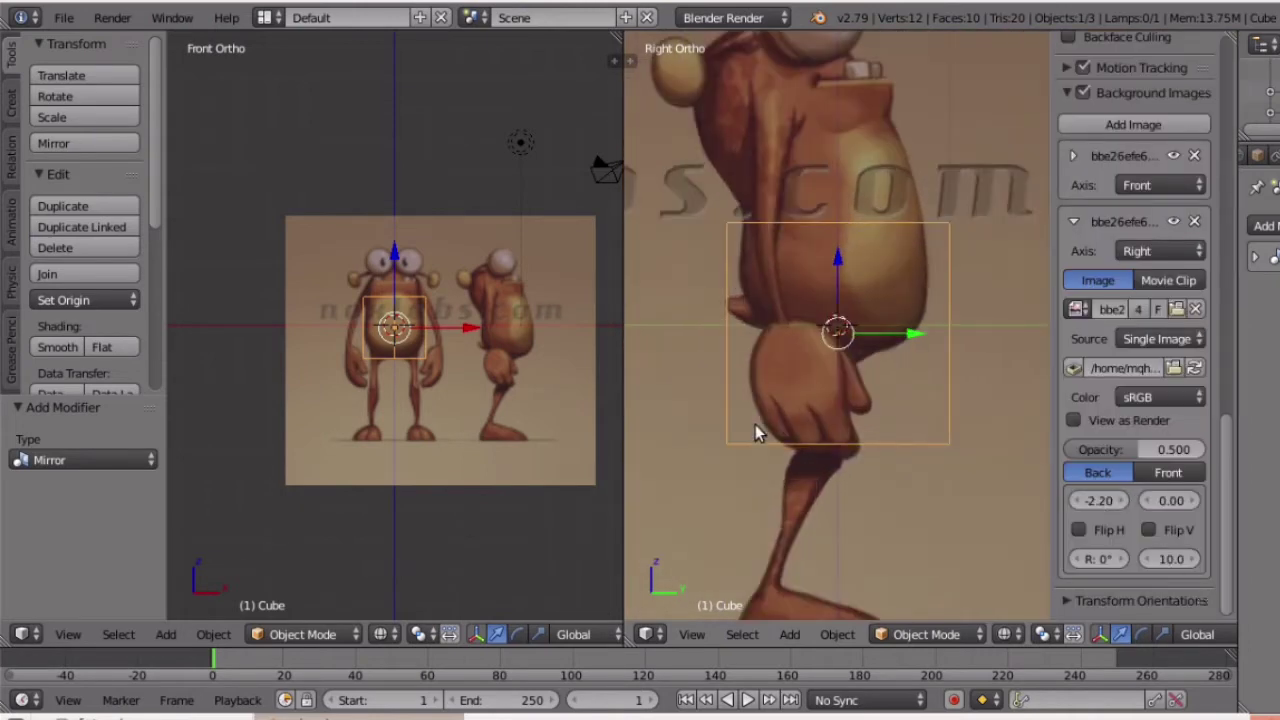
shift+scroll(755, 424, up, 3)
scroll(755, 424, up, 1)
drag(1171, 501, 1160, 501)
click(1186, 504)
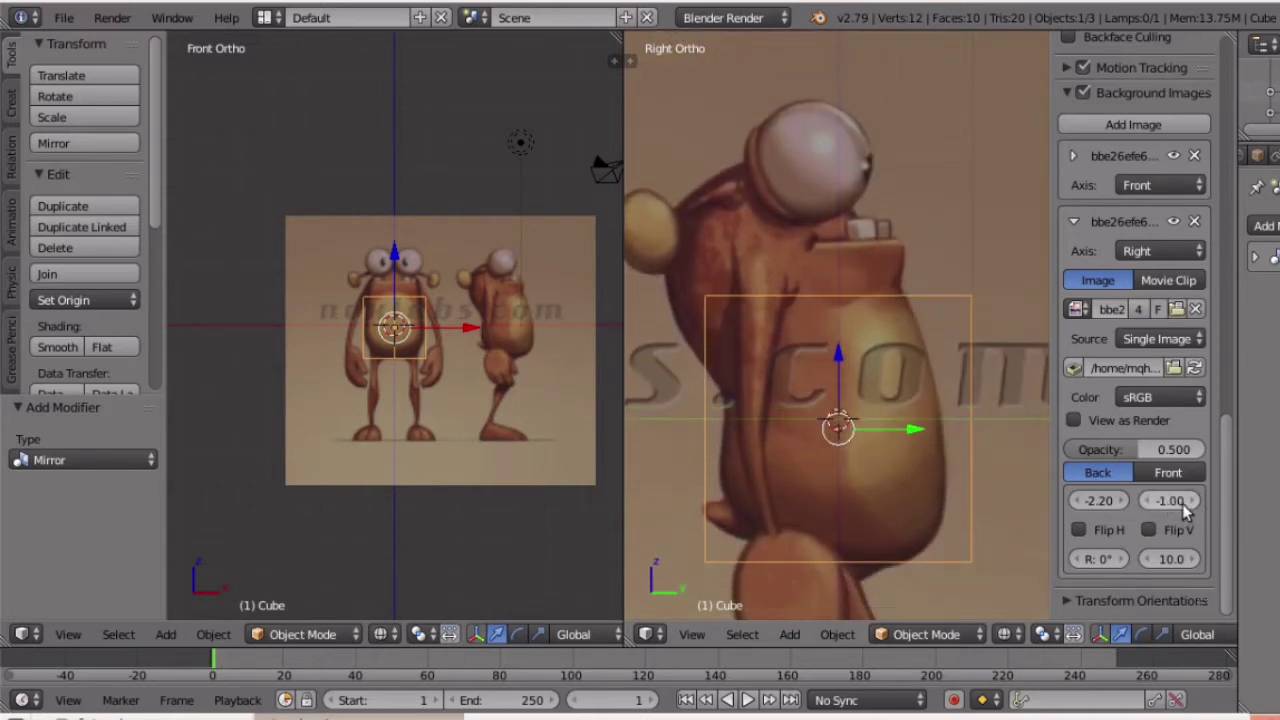
click(1185, 503)
click(1151, 502)
click(1186, 505)
double_click(1175, 506)
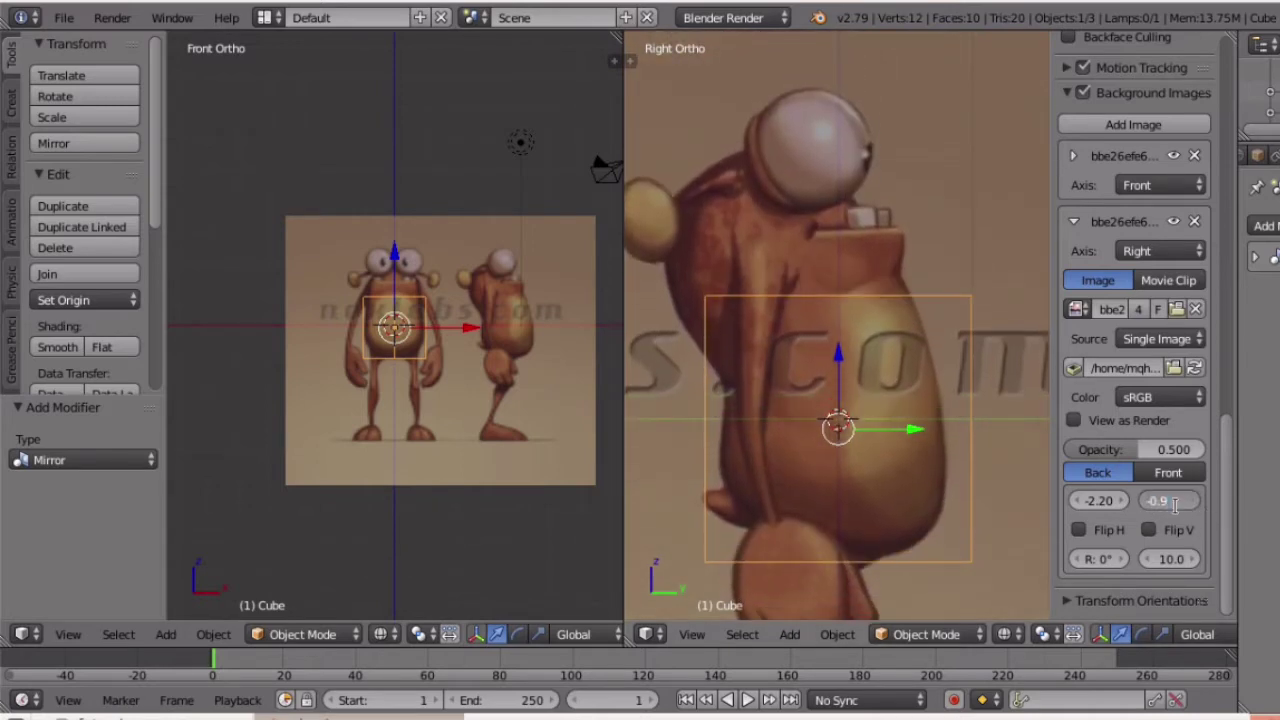
key(Return)
Hide the properties sidebar in the right view and widen the front view.
scroll(886, 479, down, 2)
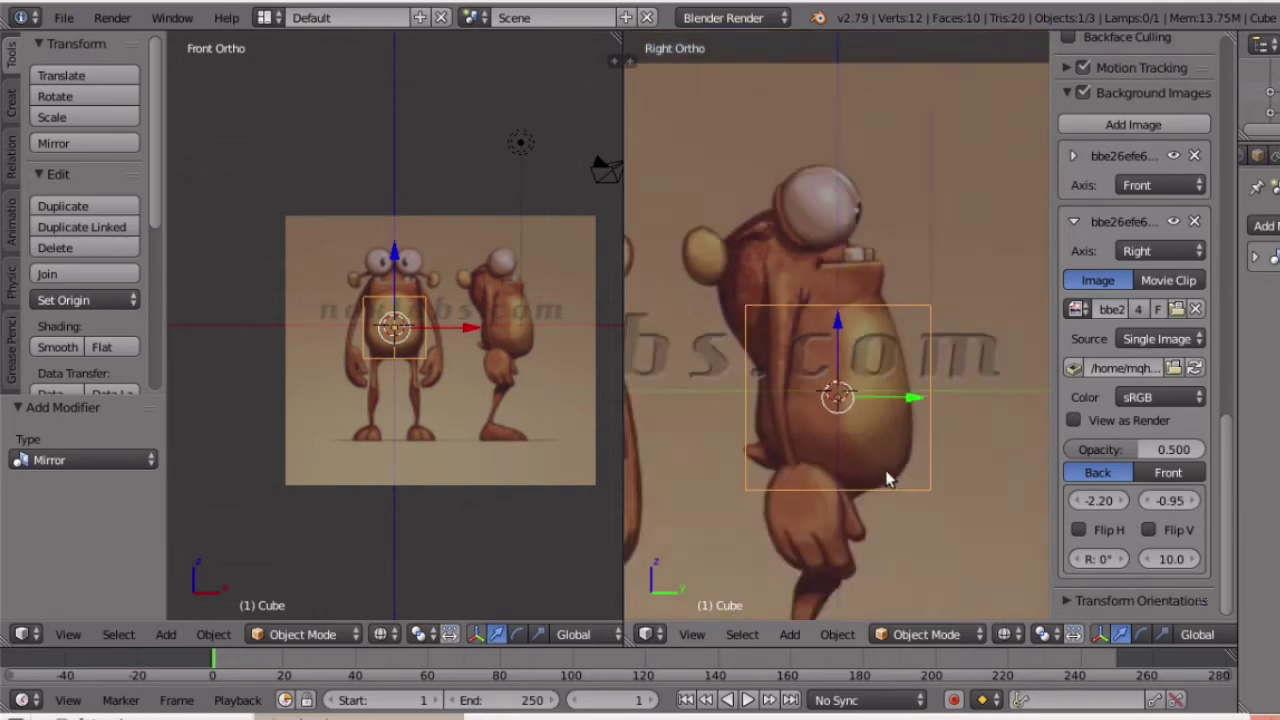
key(n)
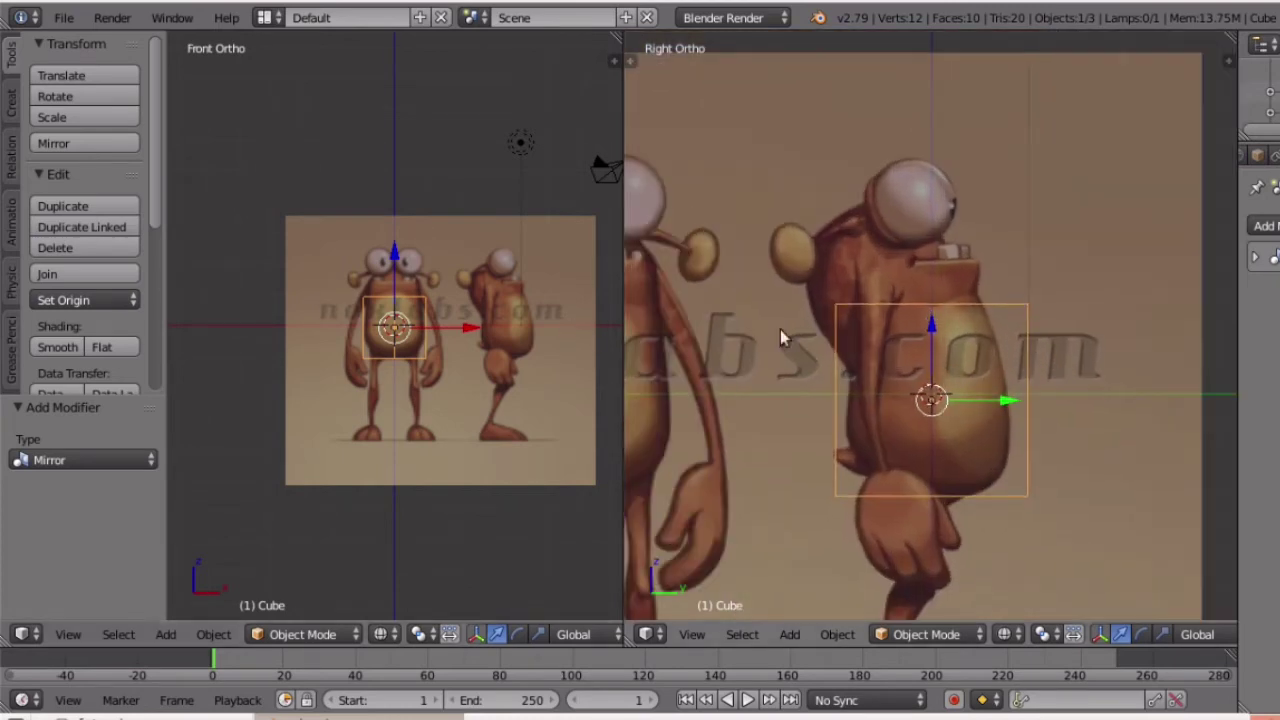
drag(623, 330, 732, 345)
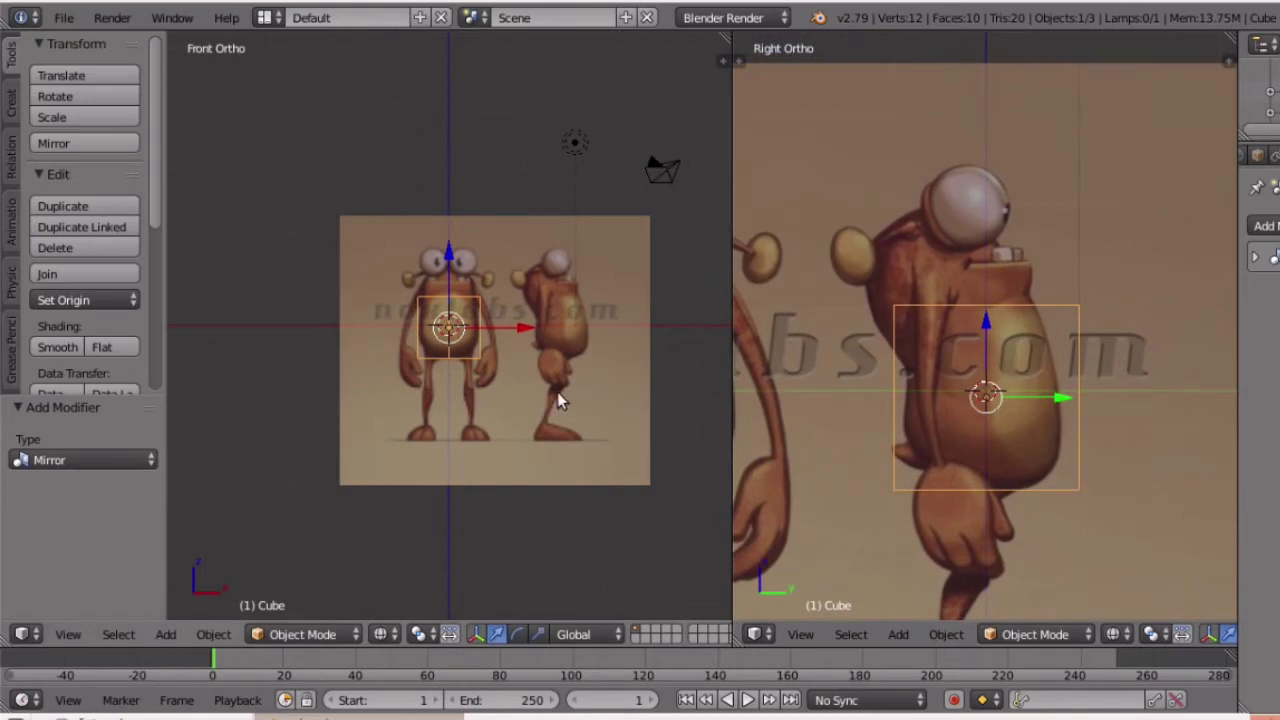
Enter Edit Mode on the half cube and add one horizontal loop cut slightly above its middle.
key(Tab)
scroll(536, 350, up, 7)
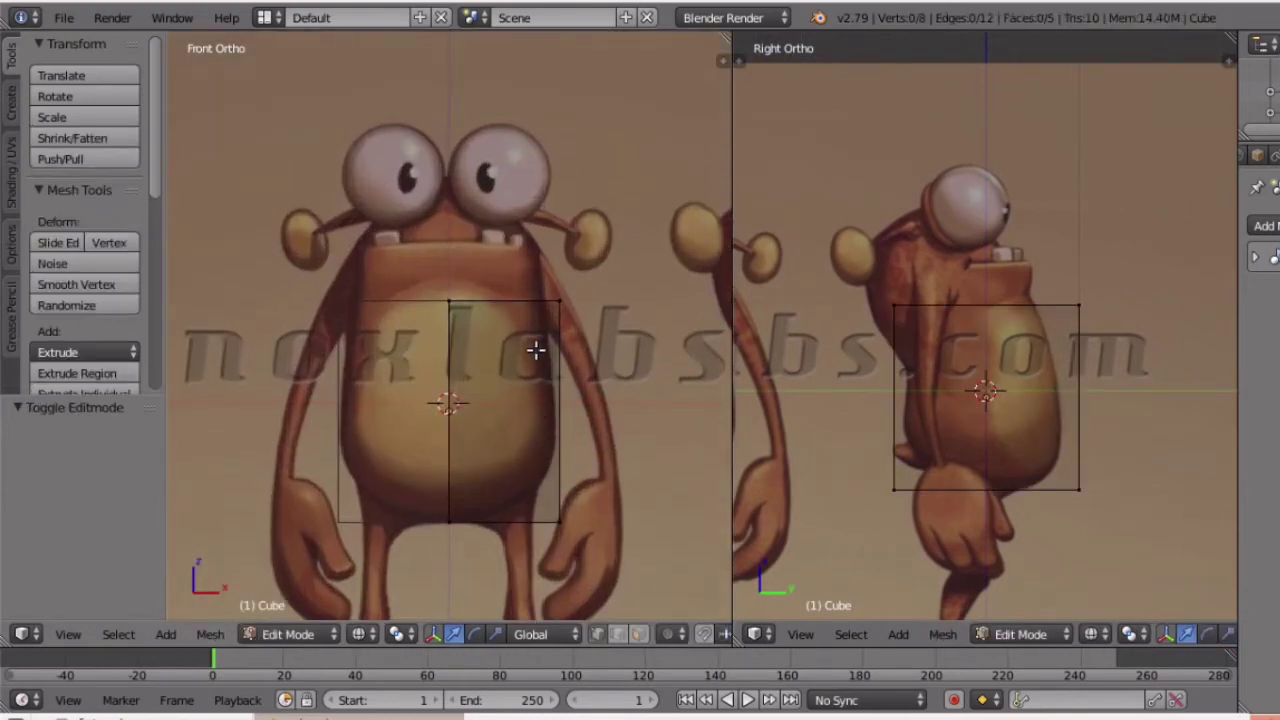
scroll(536, 350, down, 2)
scroll(535, 351, up, 3)
shift+scroll(534, 351, down, 5)
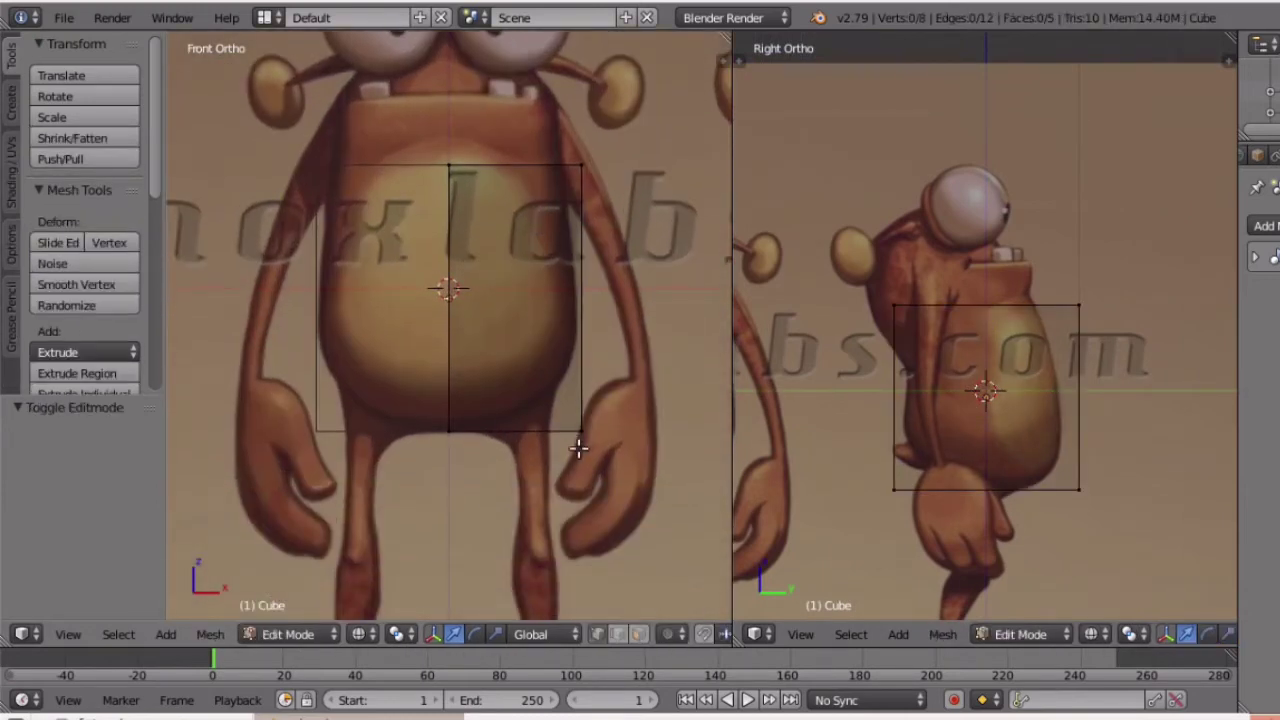
key(ctrl+r)
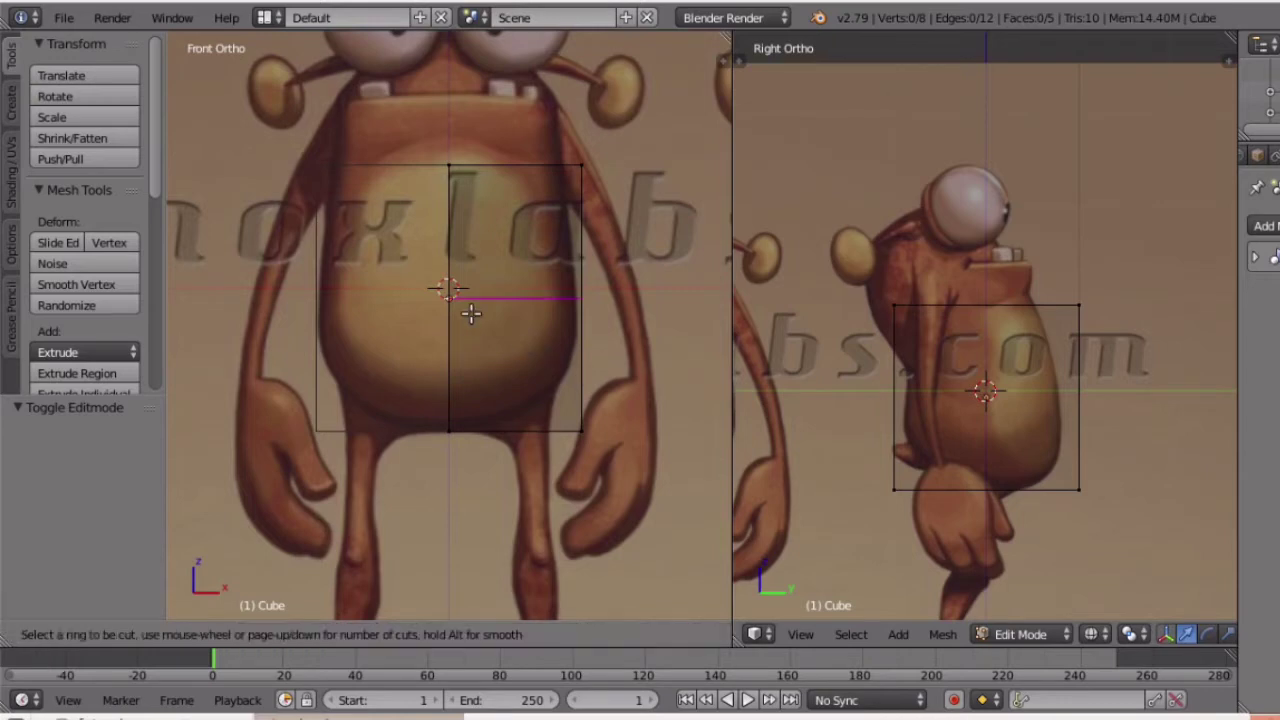
click(471, 314)
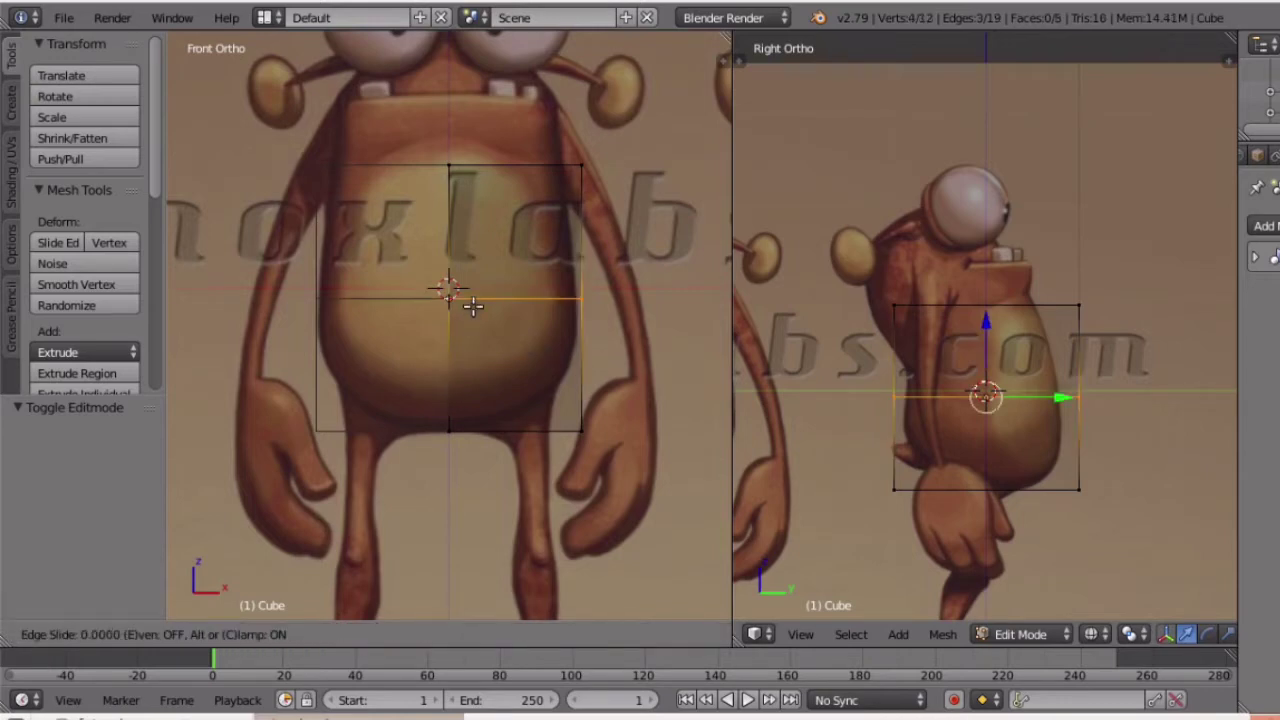
click(473, 292)
Scale the top vertices of the half cube to about 0.75 to narrow the upper body.
scroll(466, 334, down, 2)
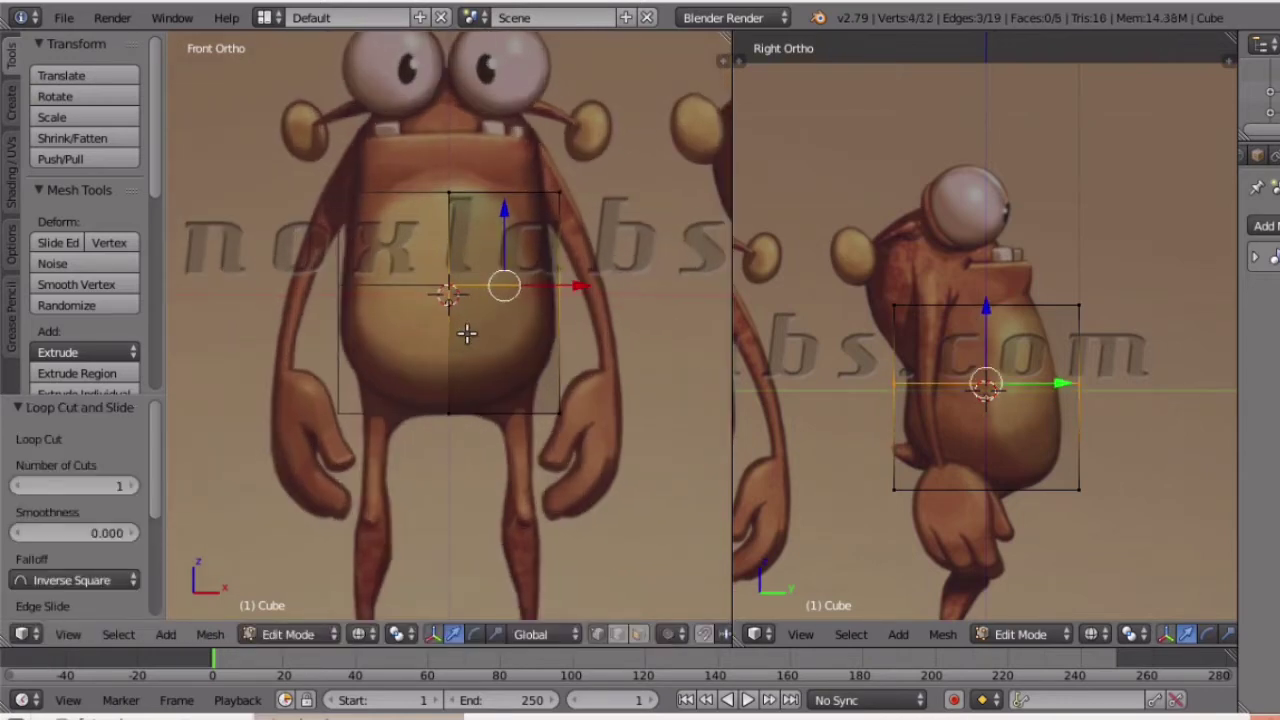
key(a)
key(b)
drag(299, 138, 636, 226)
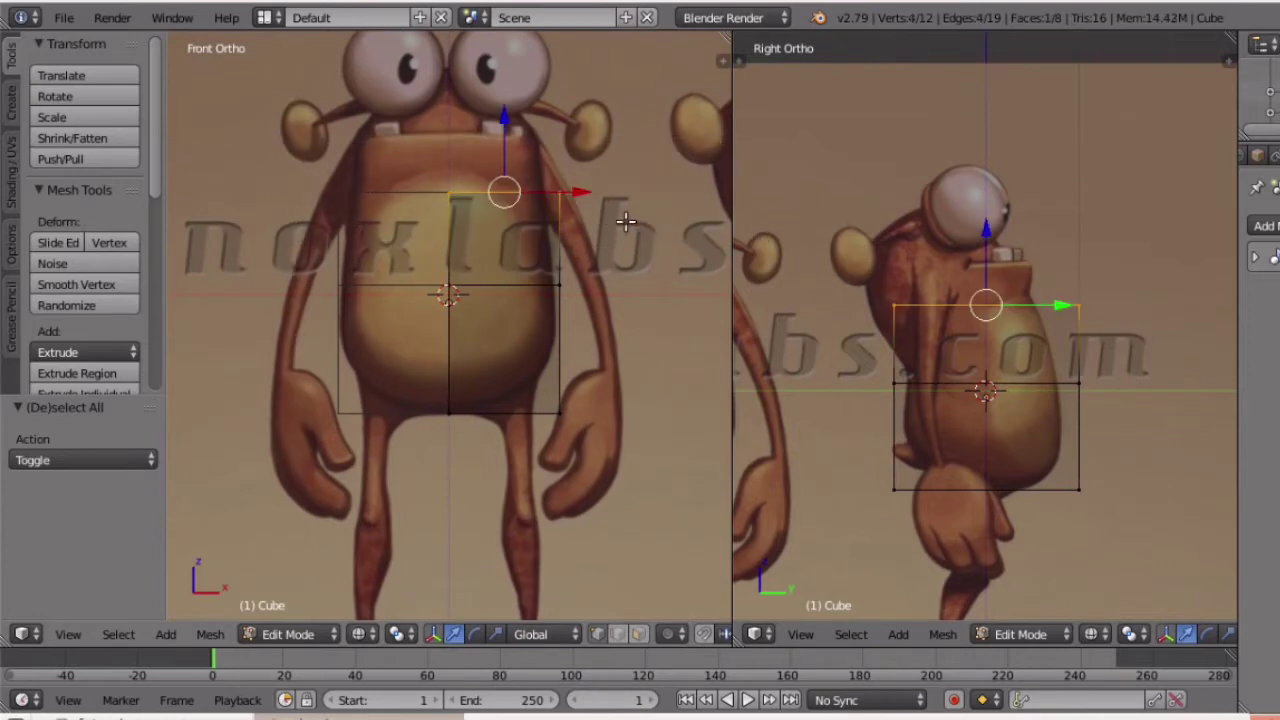
key(s)
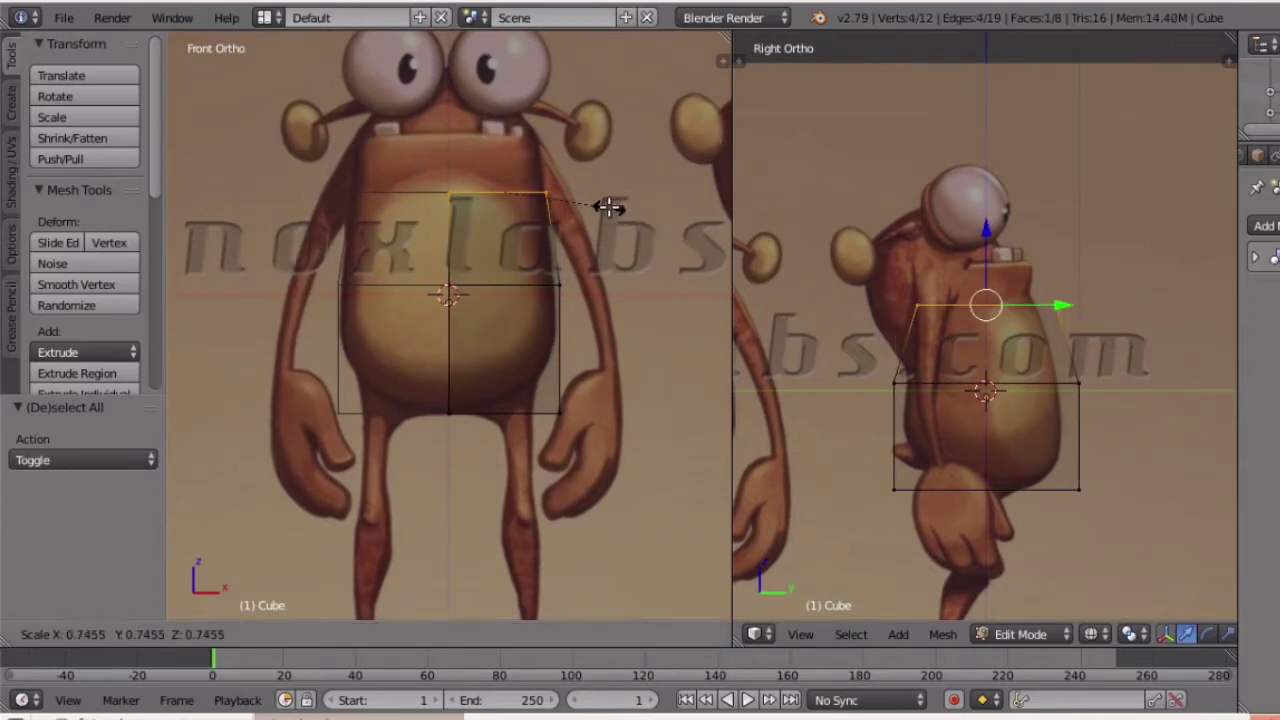
click(608, 207)
key(a)
Pull the middle loop's outer vertices slightly inward and narrow the bottom of the mesh towards the body outline.
key(b)
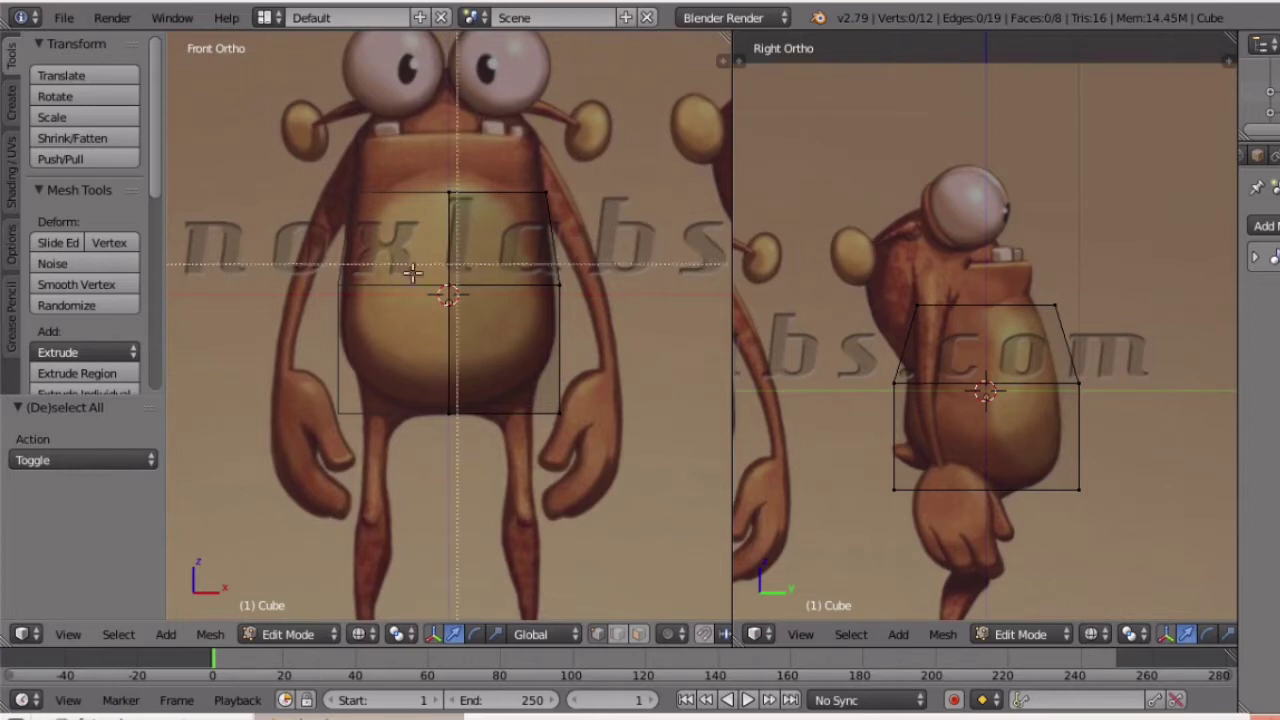
drag(494, 273, 624, 276)
click(624, 276)
key(a)
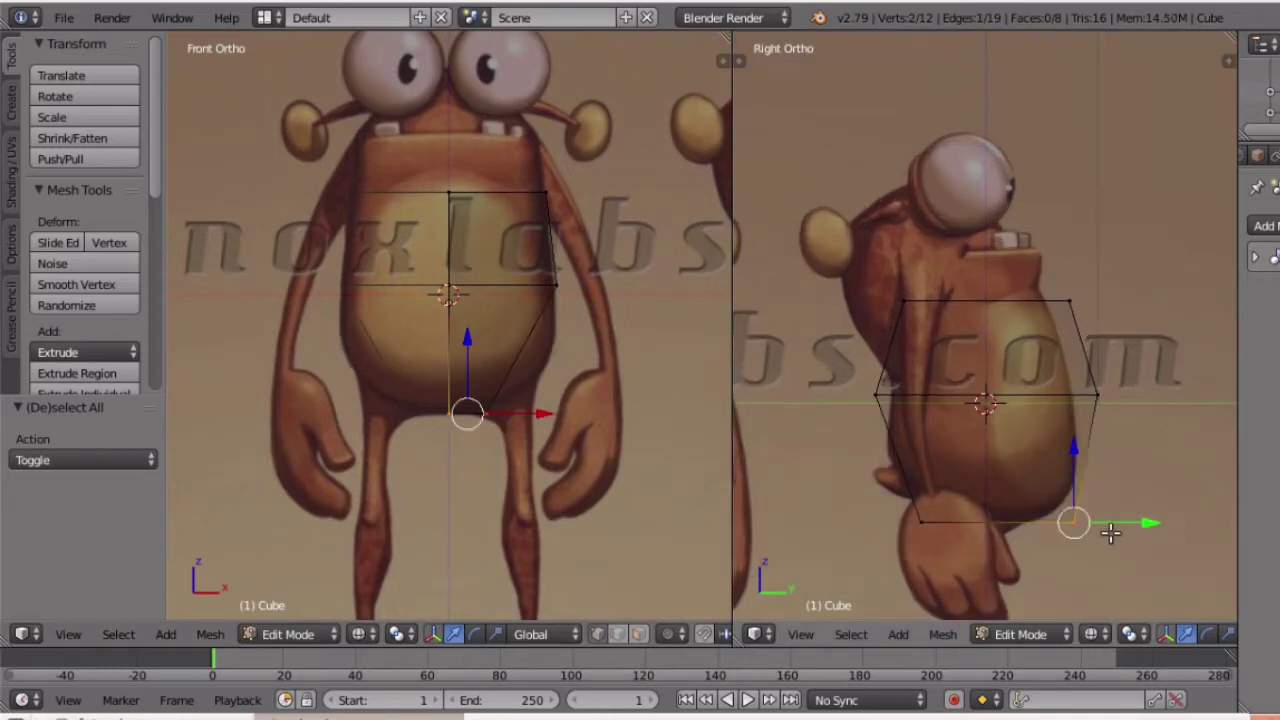
Move the bottom front vertices back about 0.49 along Y in the right view.
drag(1112, 528, 1049, 527)
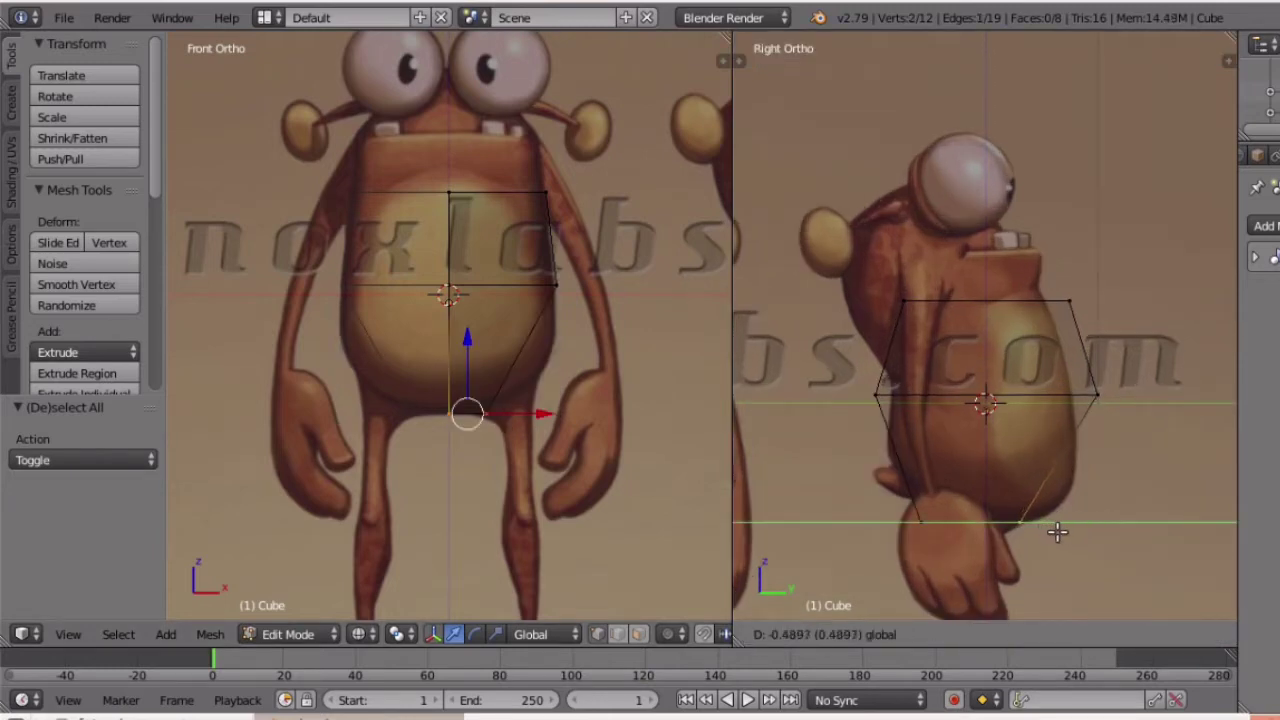
click(1050, 533)
key(a)
Add two horizontal loop cuts through the lower body and scale them by 1.363.
key(ctrl+r)
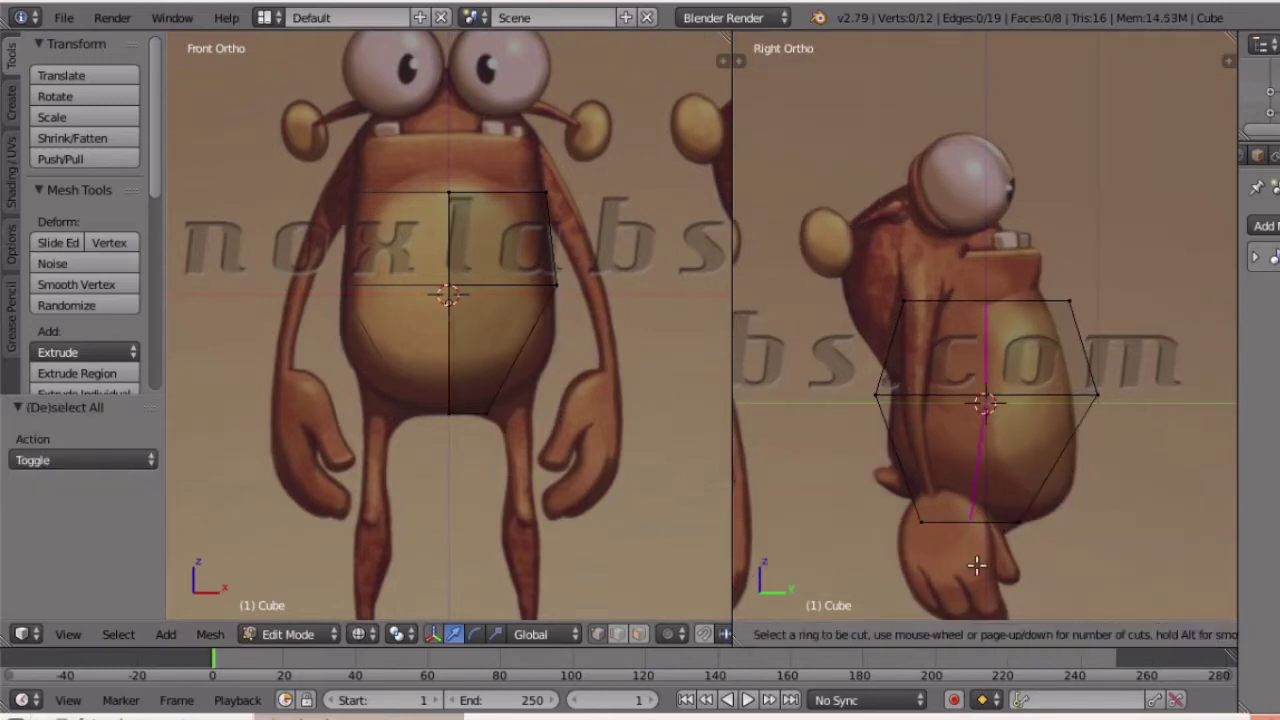
scroll(848, 459, up, 1)
click(848, 460)
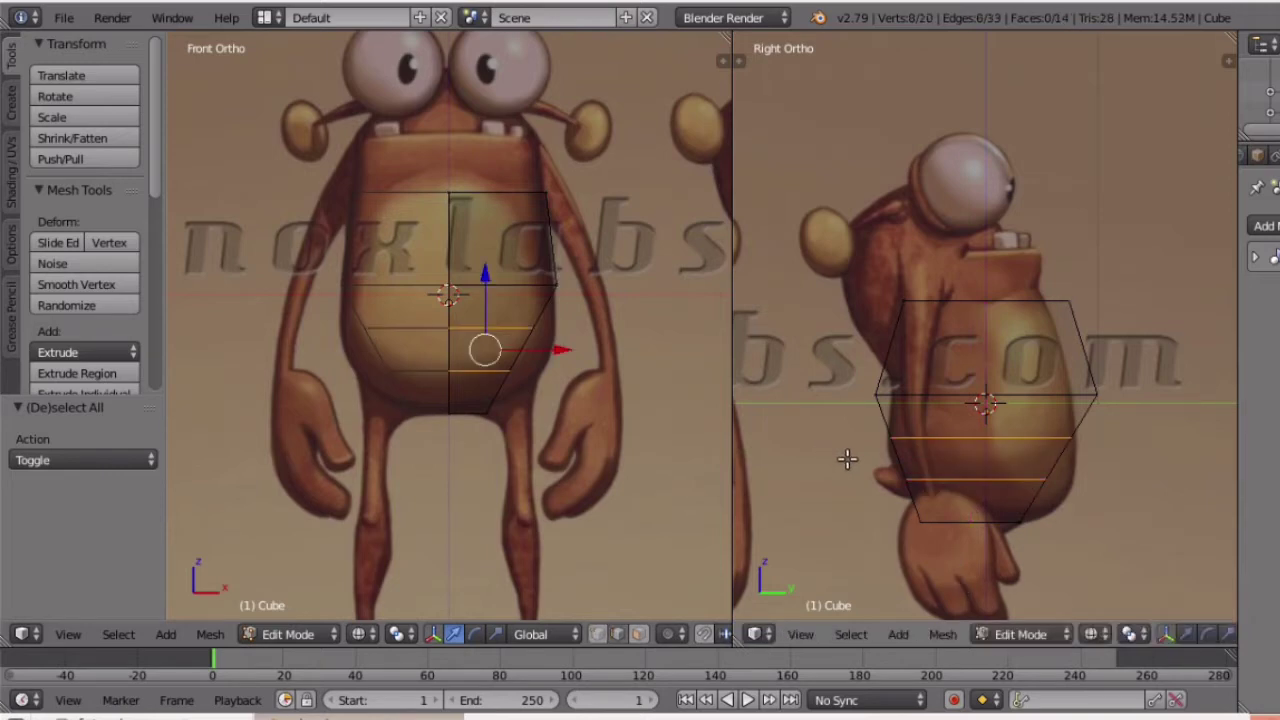
click(848, 460)
key(s)
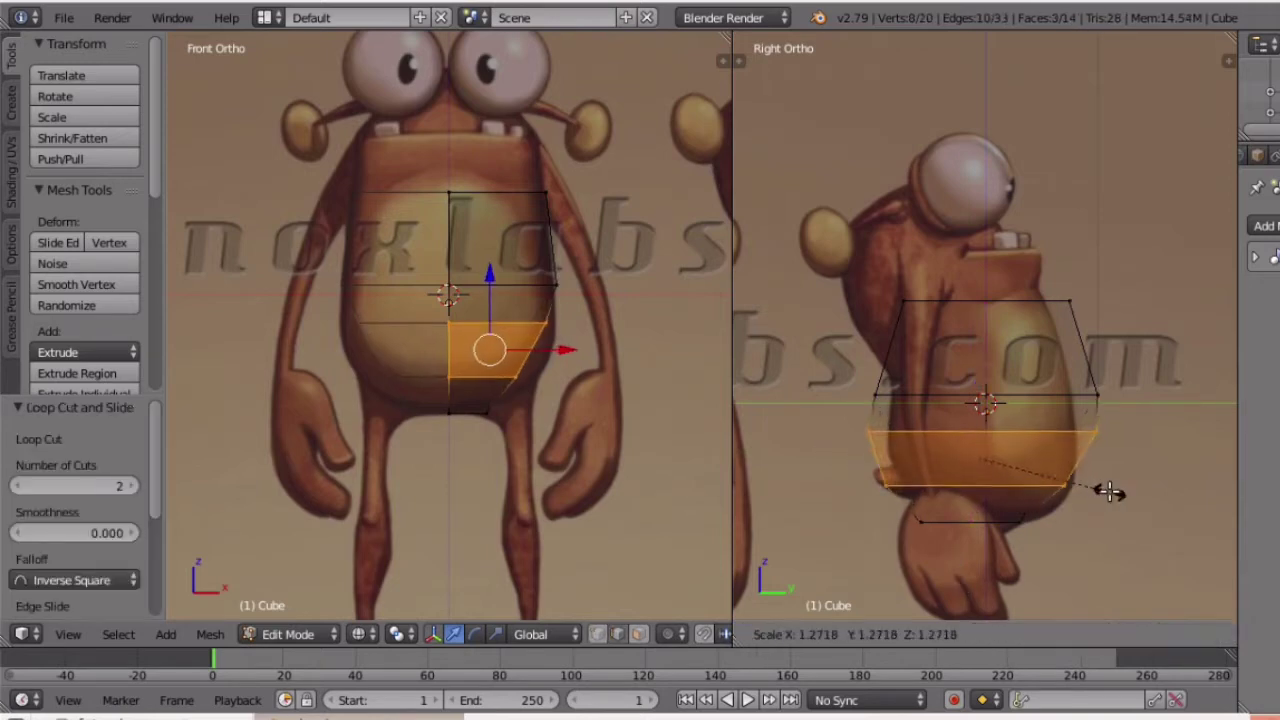
click(1117, 499)
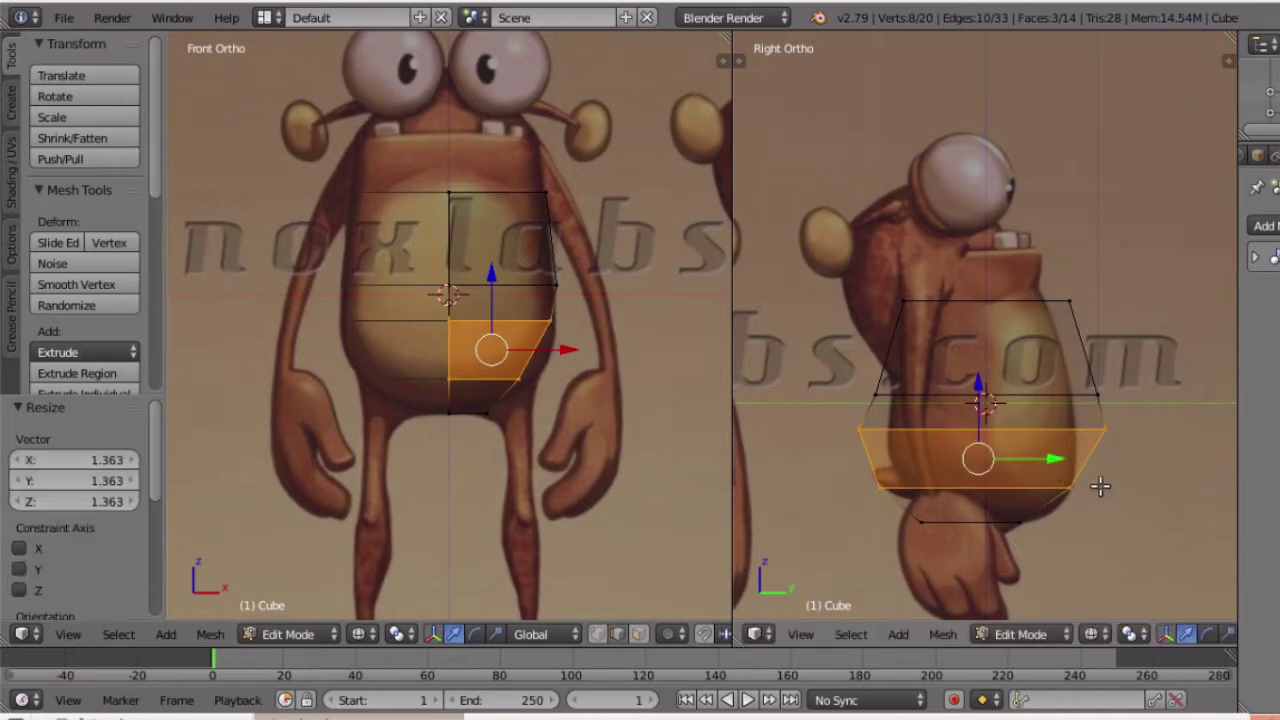
key(a)
Move the front vertices of the middle loop and the loop just below it back to the belly outline in the right view.
mouse_move(1107, 423)
mouse_down()
mouse_move(1146, 462)
mouse_move(1128, 430)
mouse_up()
key(a)
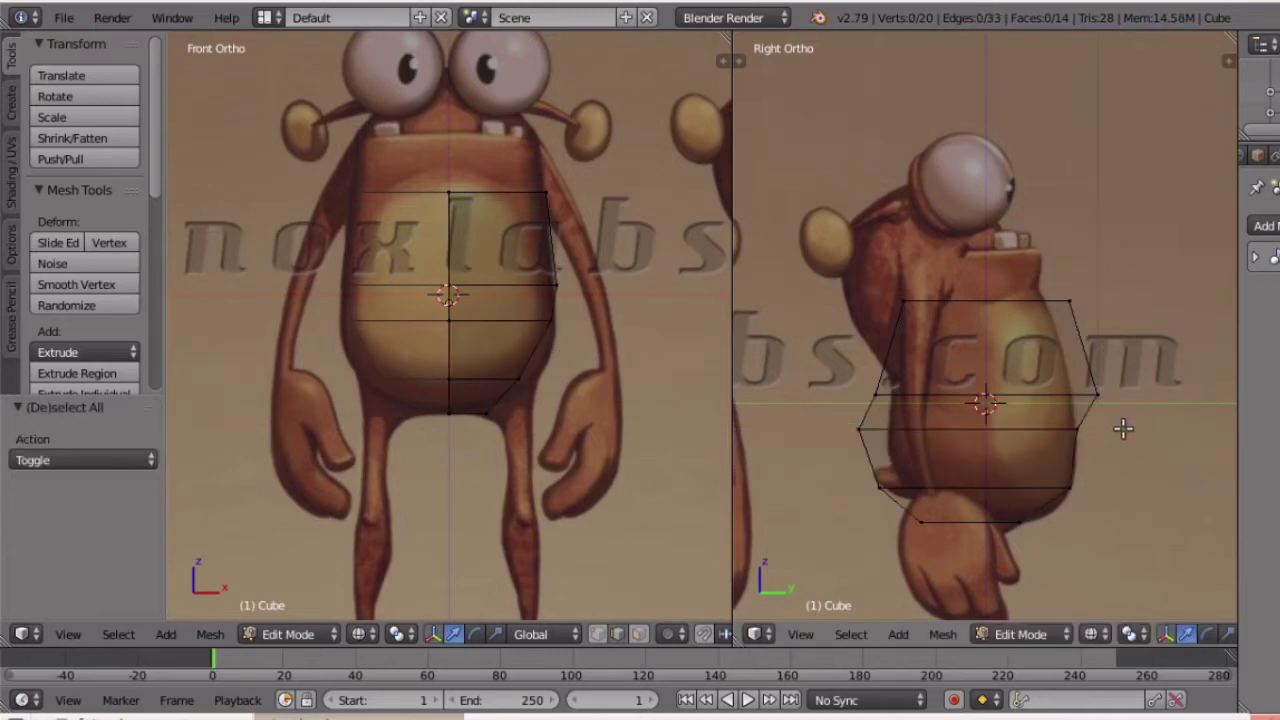
key(b)
drag(1080, 364, 1130, 391)
click(1145, 386)
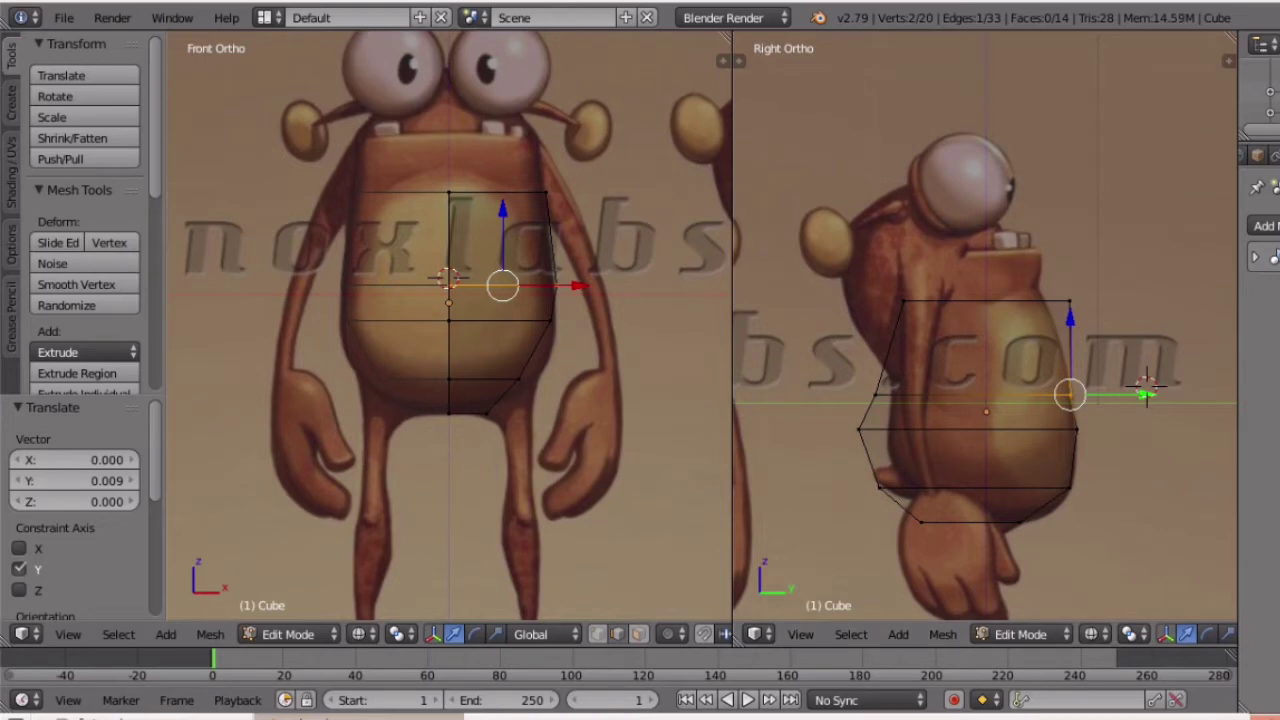
key(a)
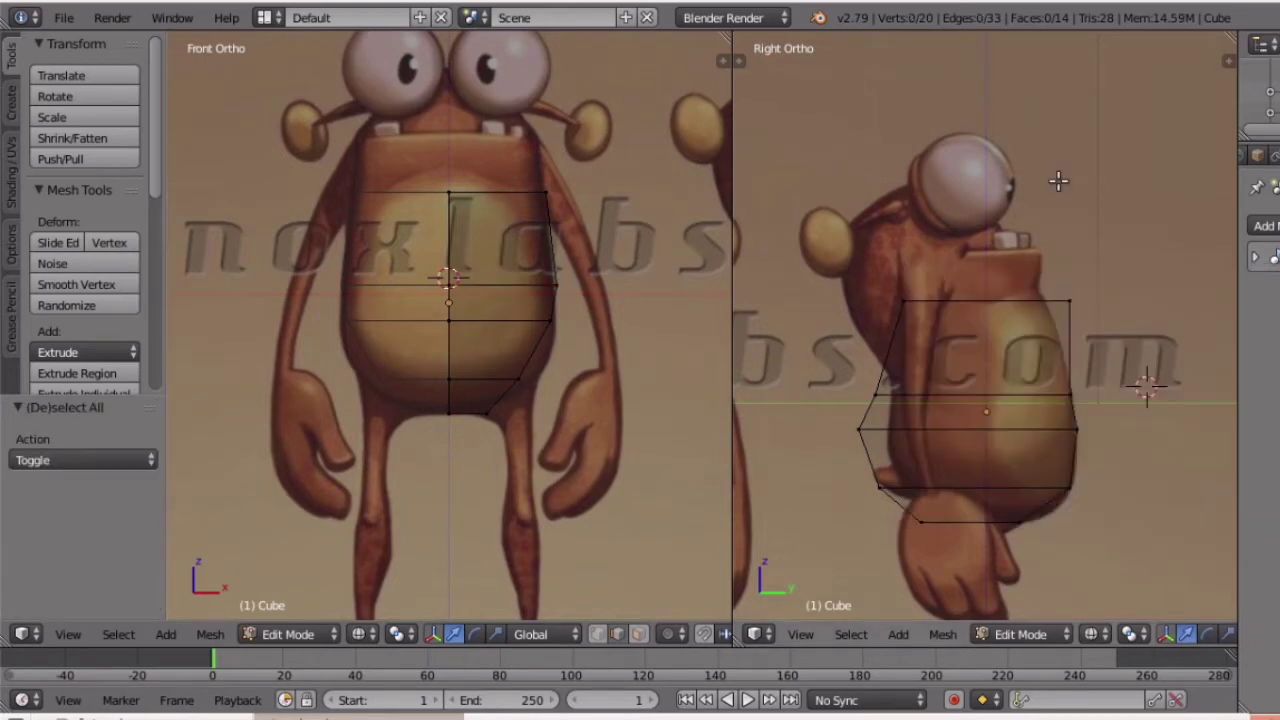
Move the top front vertices -0.217 and the top back vertices -0.499 along Y to match the side reference.
key(b)
drag(1058, 284, 1102, 347)
drag(1111, 300, 1087, 304)
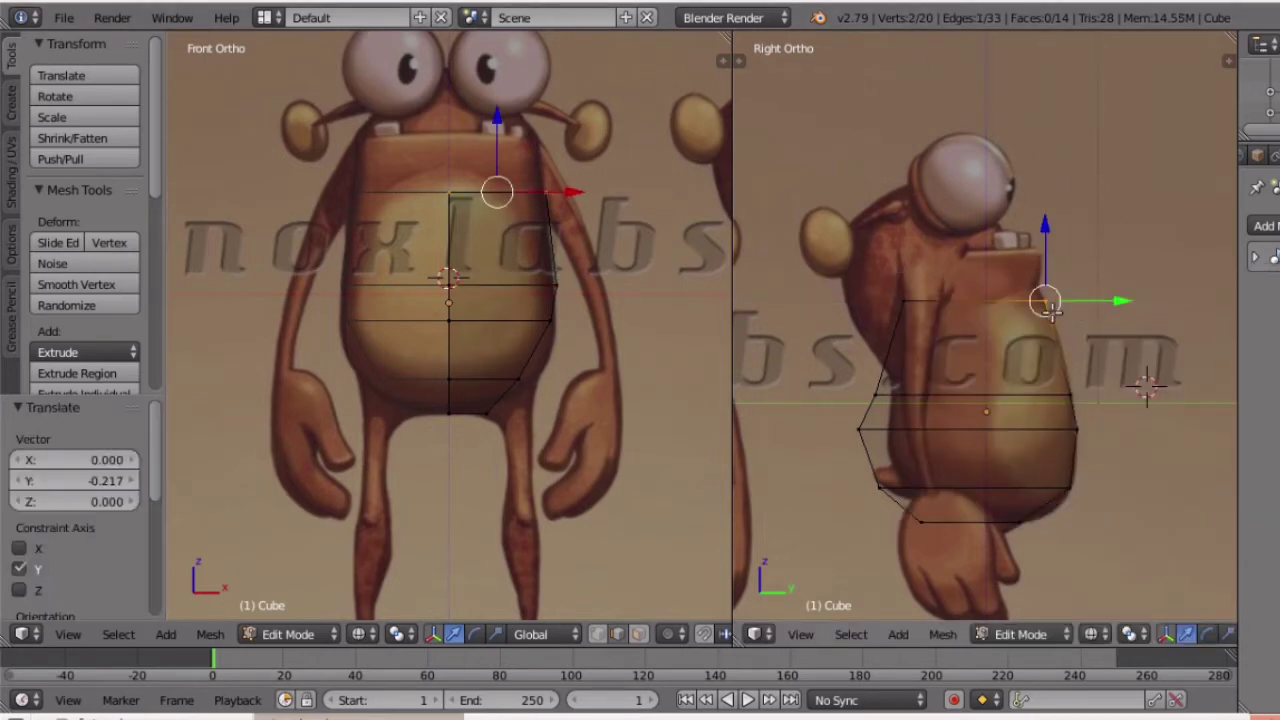
key(a)
key(b)
drag(878, 276, 928, 303)
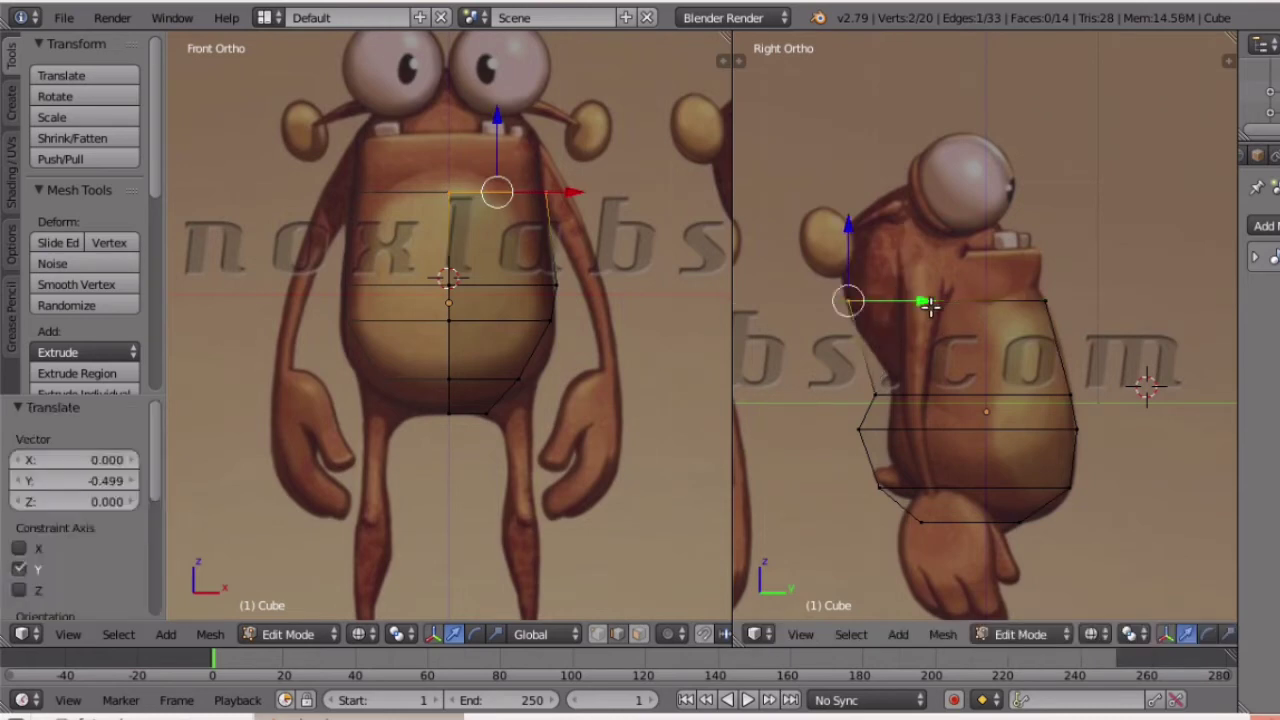
key(a)
Move the middle loop's back vertices forward to the character's back outline in the right view.
key(b)
drag(836, 364, 966, 391)
key(a)
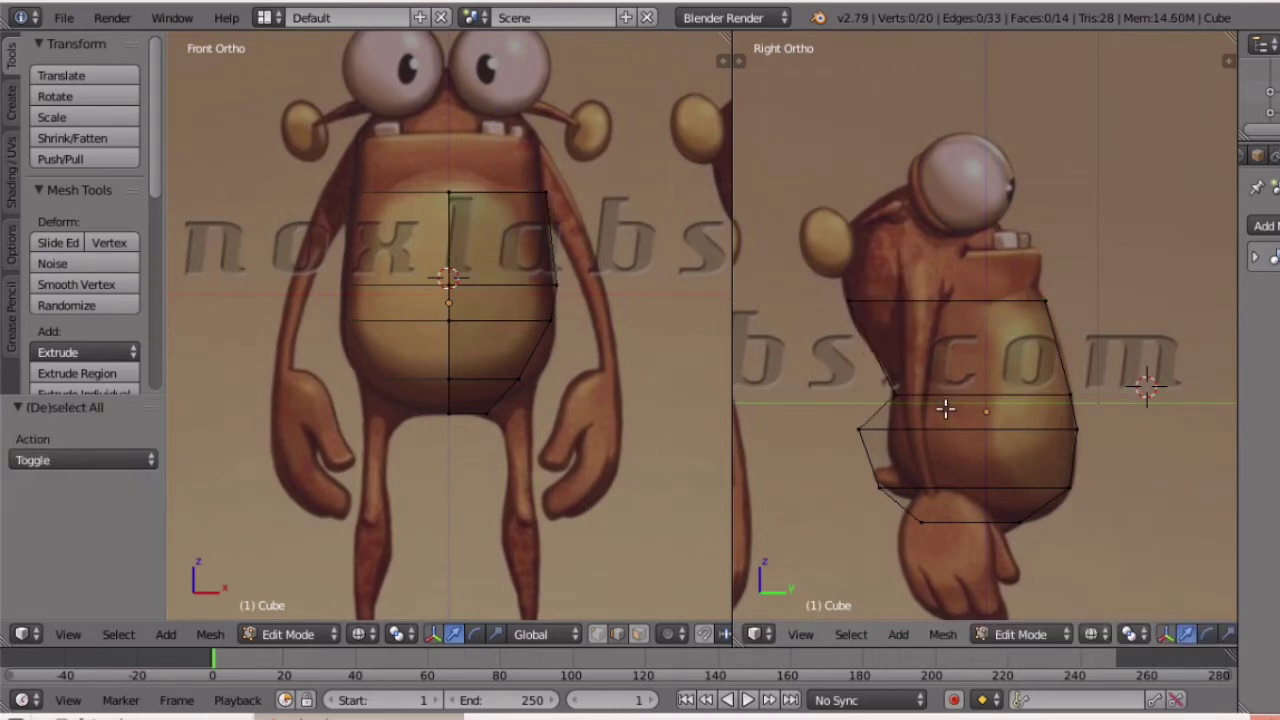
Move the back vertices of the two lower loops 0.217 along Y, and those of the upper one another 0.028.
key(b)
drag(838, 412, 910, 508)
drag(945, 459, 969, 459)
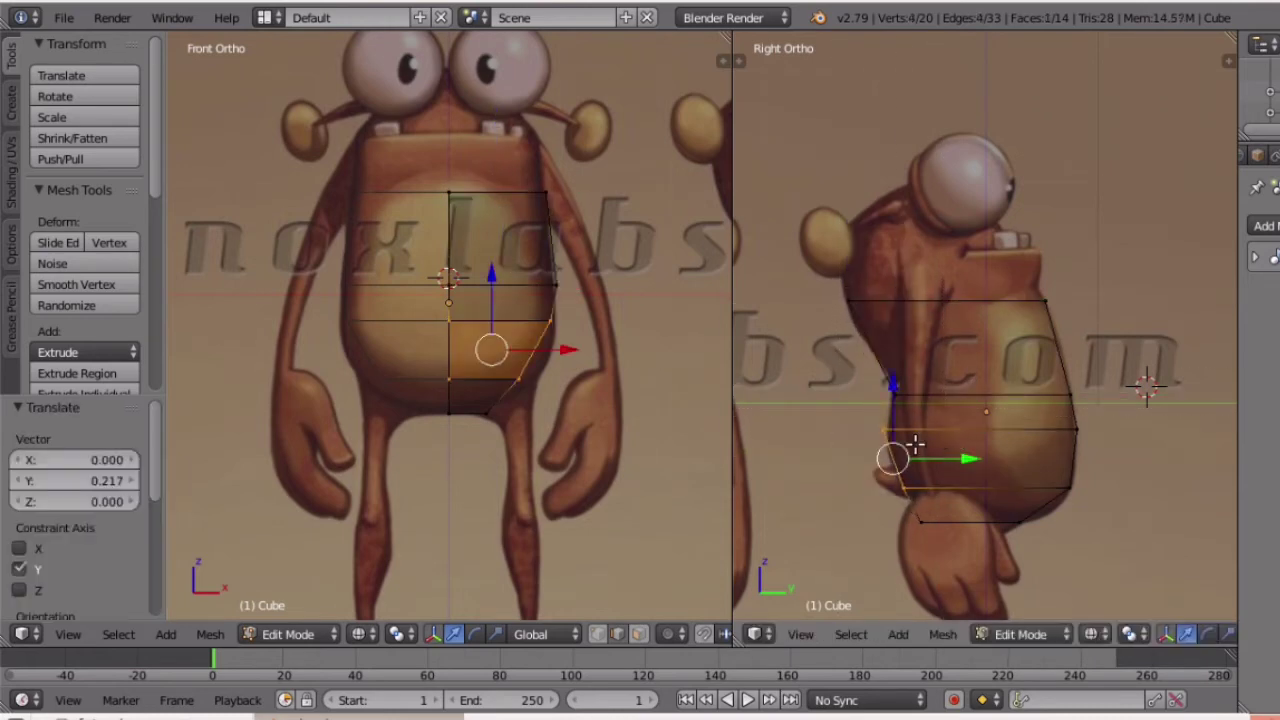
key(a)
key(b)
drag(872, 415, 902, 447)
drag(945, 431, 949, 432)
Switch to face selection and extrude the slanted lower side face of the body by 0.48 to start the leg.
scroll(938, 449, down, 2)
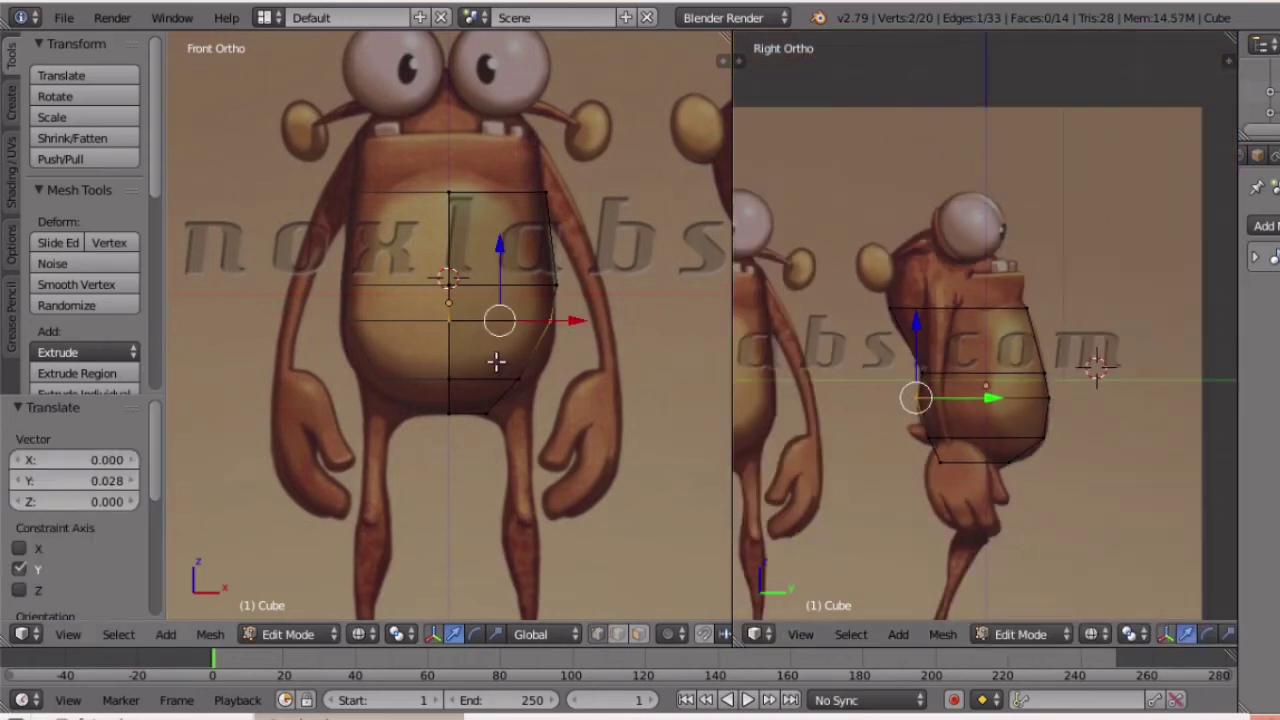
scroll(500, 350, up, 2)
click(635, 633)
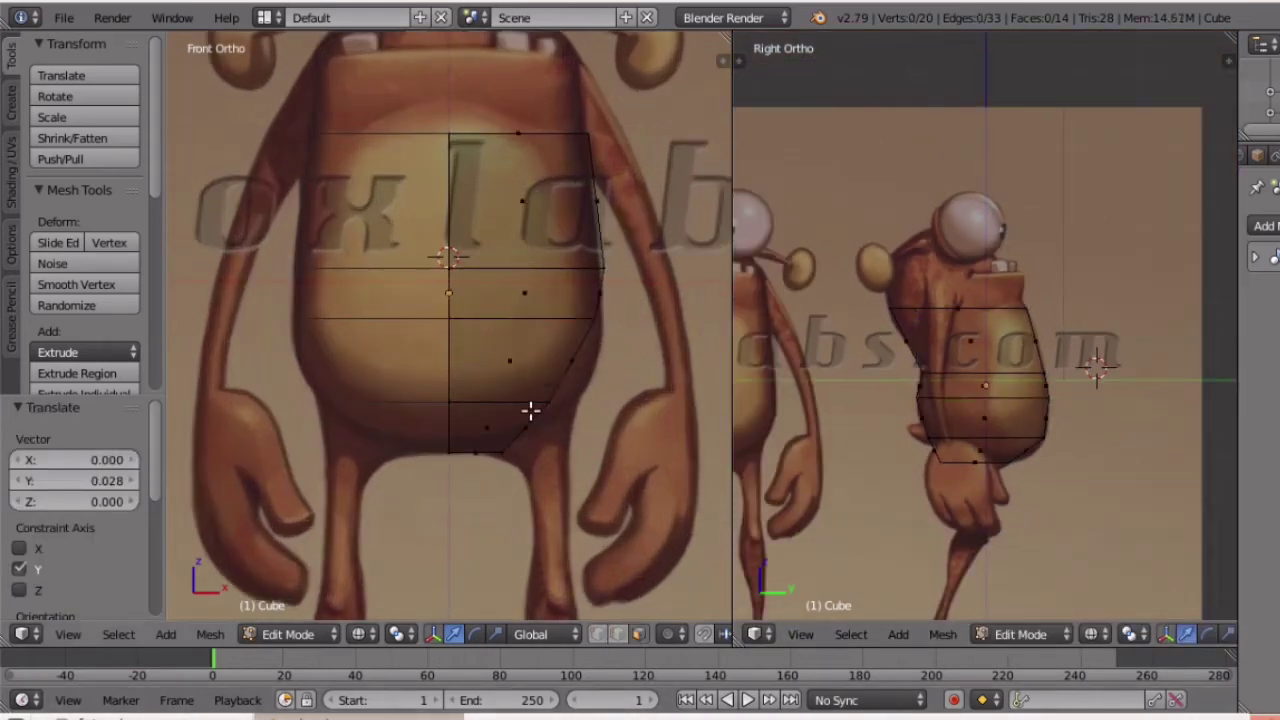
right_click(997, 457)
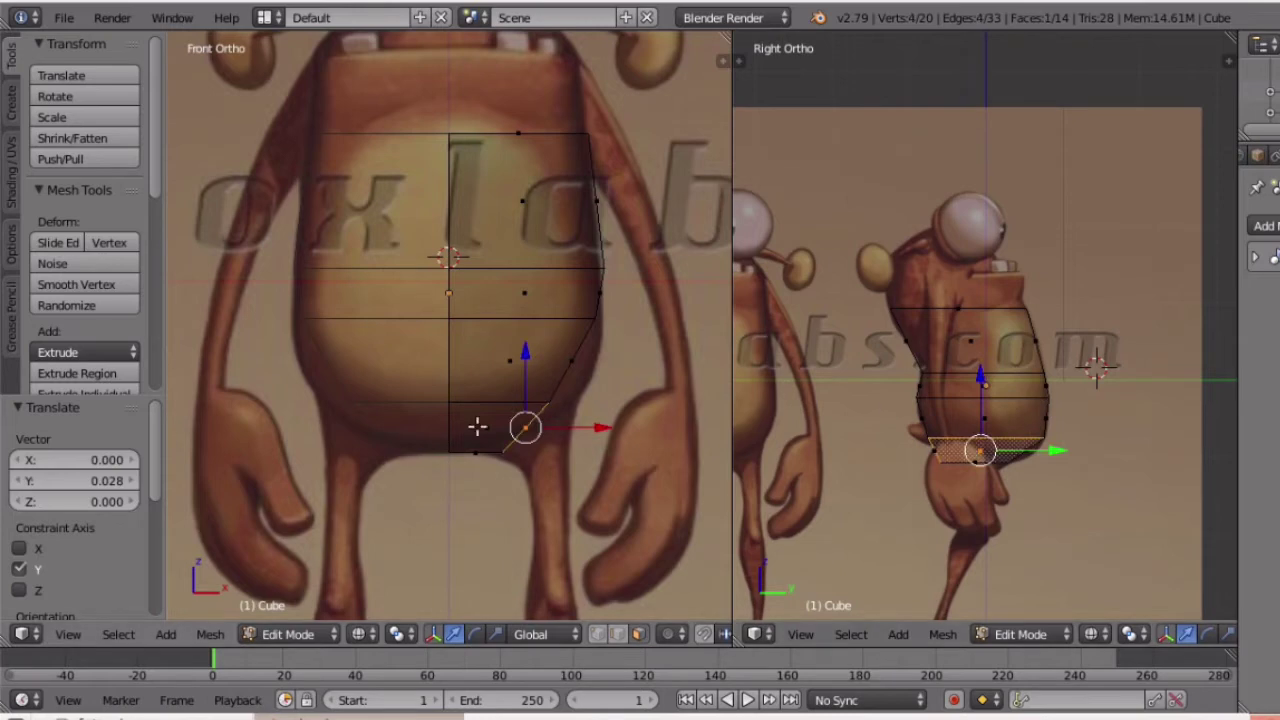
key(e)
click(584, 508)
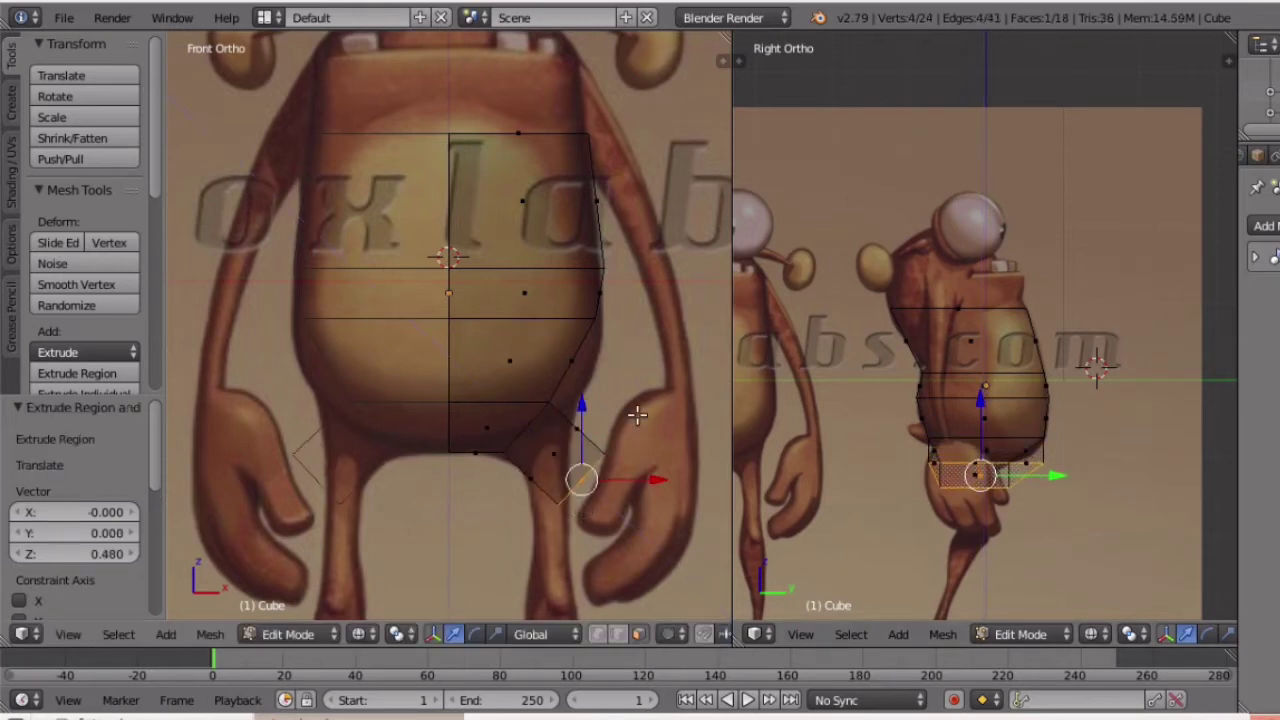
Scale down the newly extruded leg face and move it -0.177 along X onto the thigh.
key(s)
click(604, 443)
drag(656, 482, 620, 477)
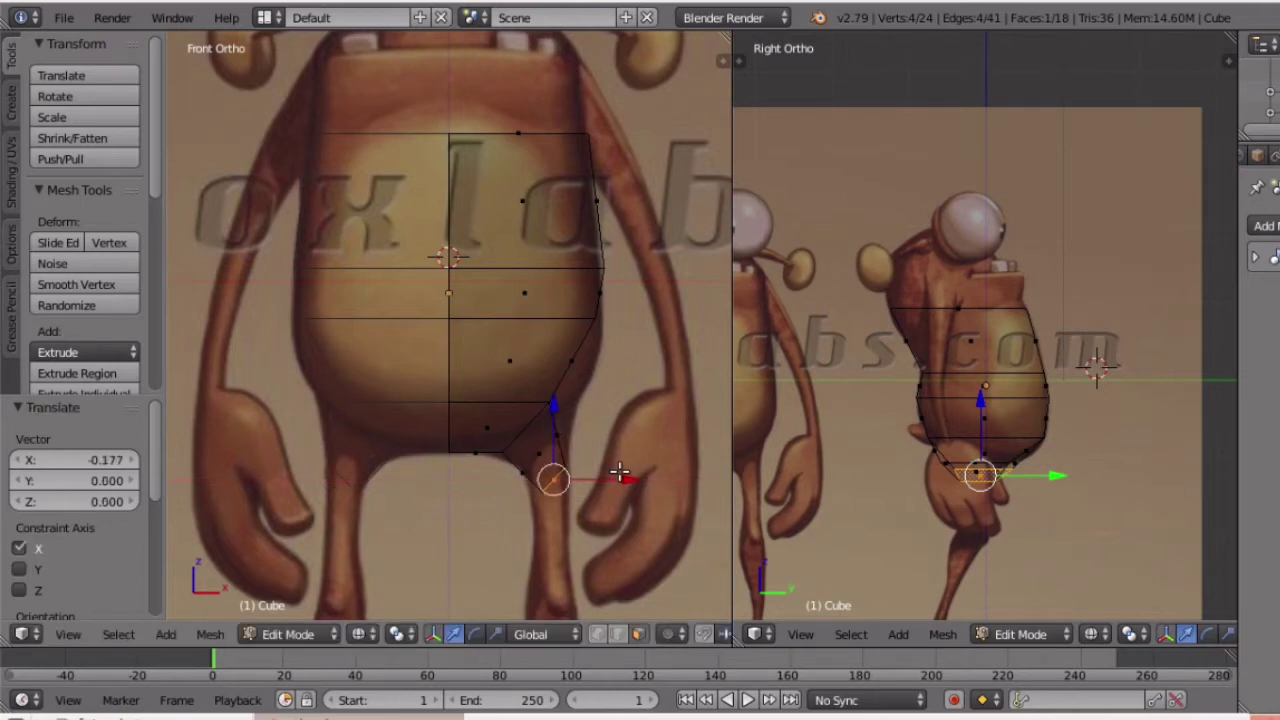
Rotate the leg's end face 45.2° in the front view to level it and nudge it slightly inward along X.
scroll(620, 471, up, 1)
shift+scroll(620, 470, down, 3)
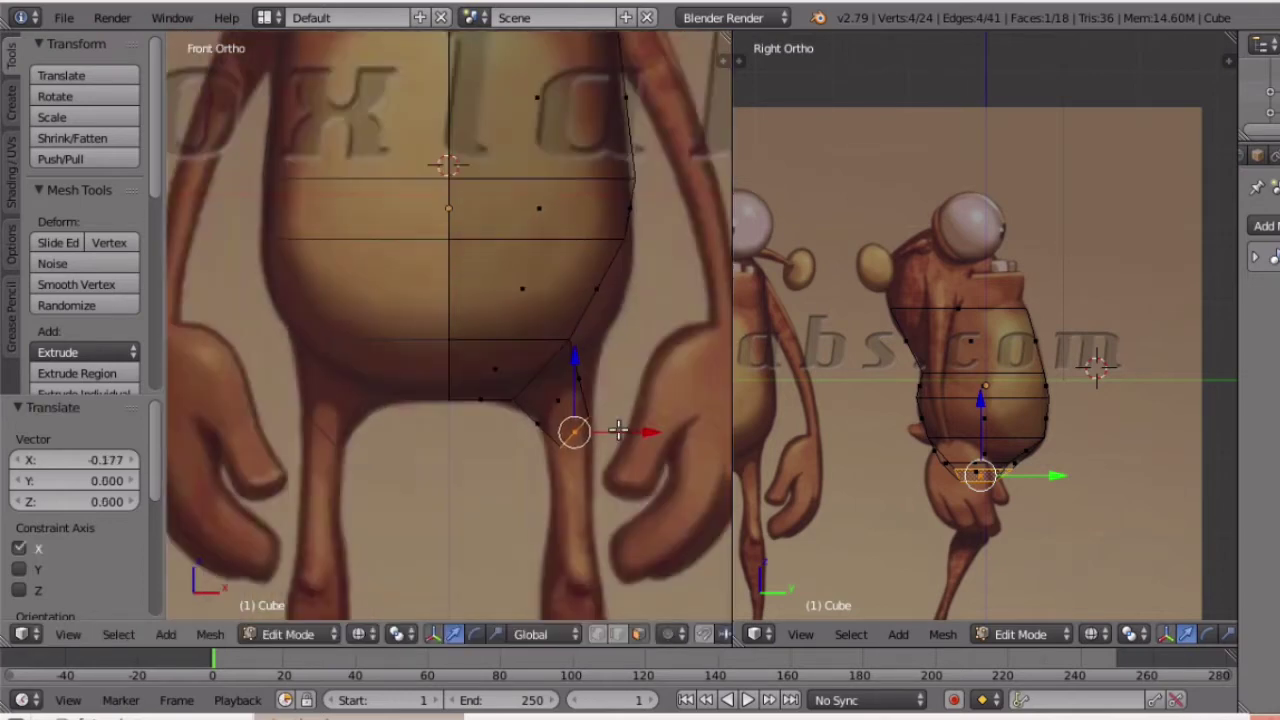
key(r)
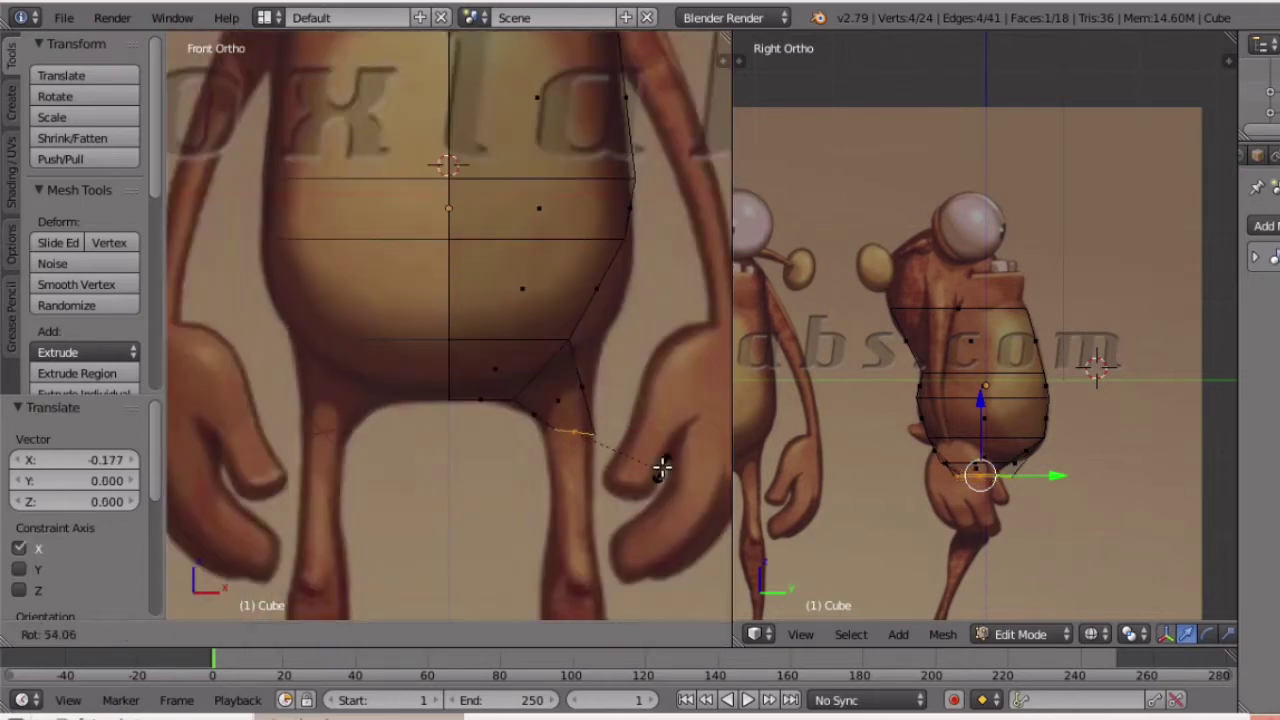
click(661, 455)
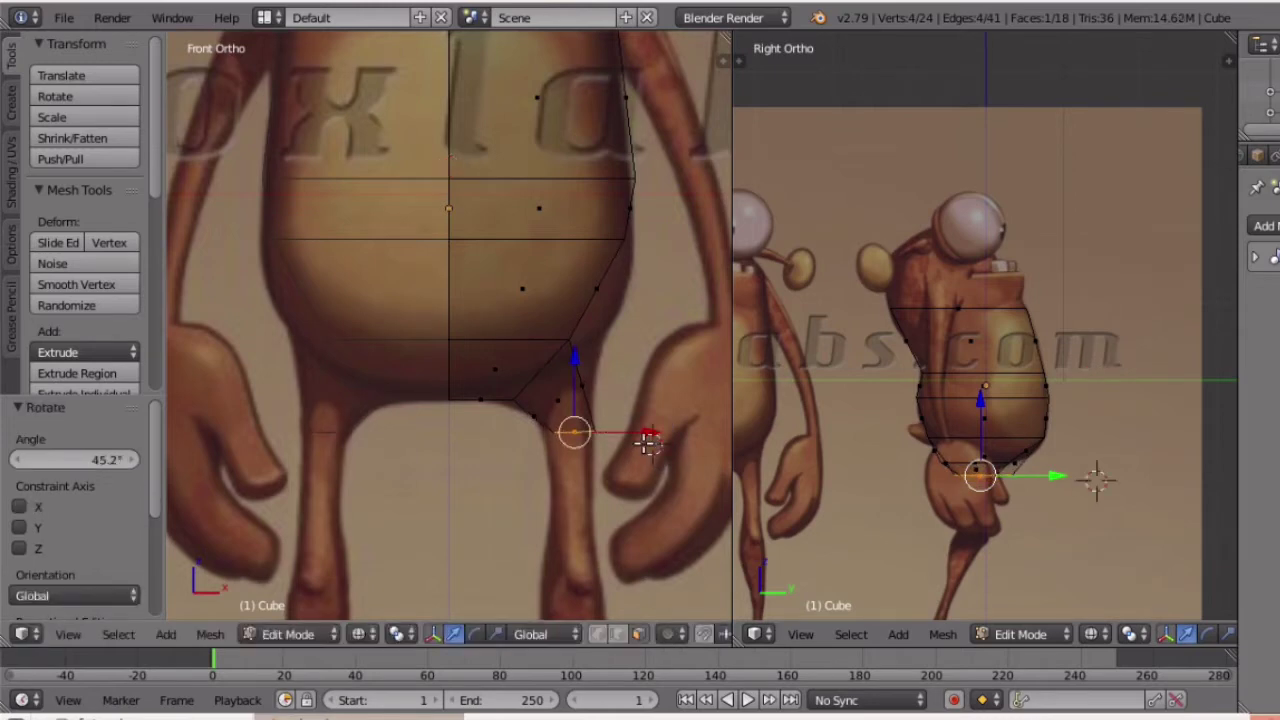
drag(646, 440, 641, 440)
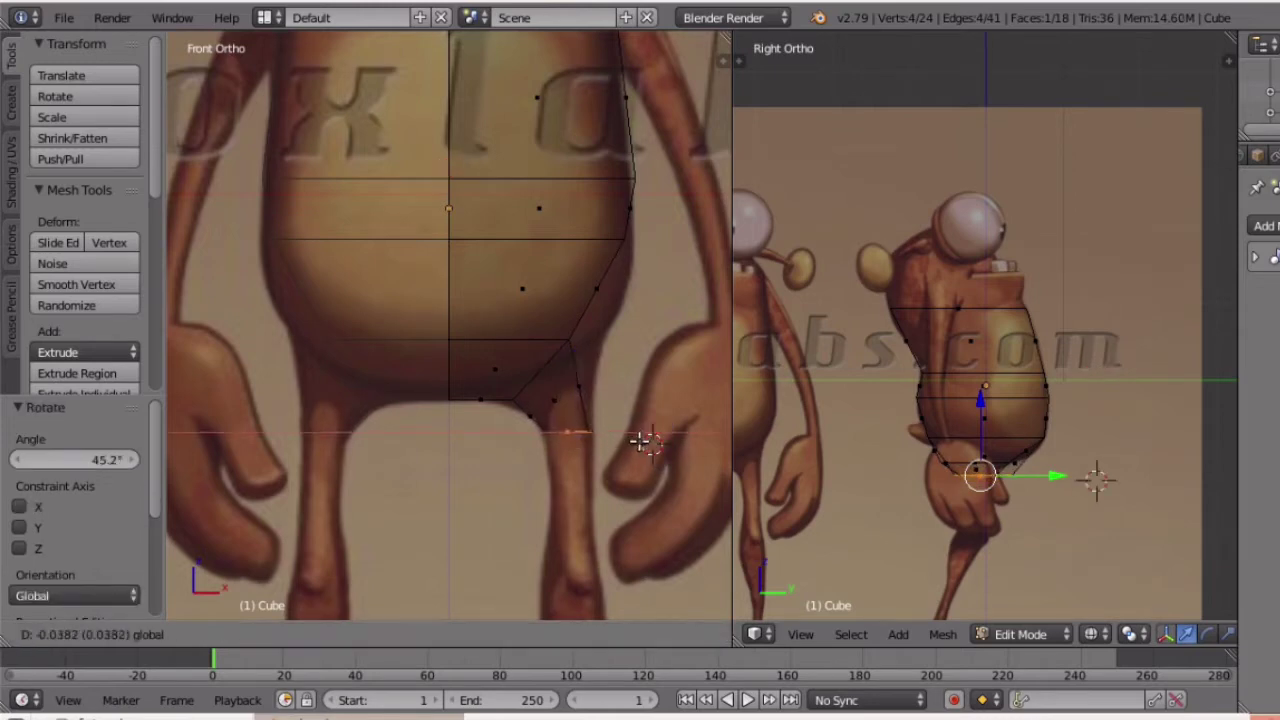
Extrude the leg's end face 0.550 down the thigh and scale the new end by 1.099.
key(e)
click(606, 476)
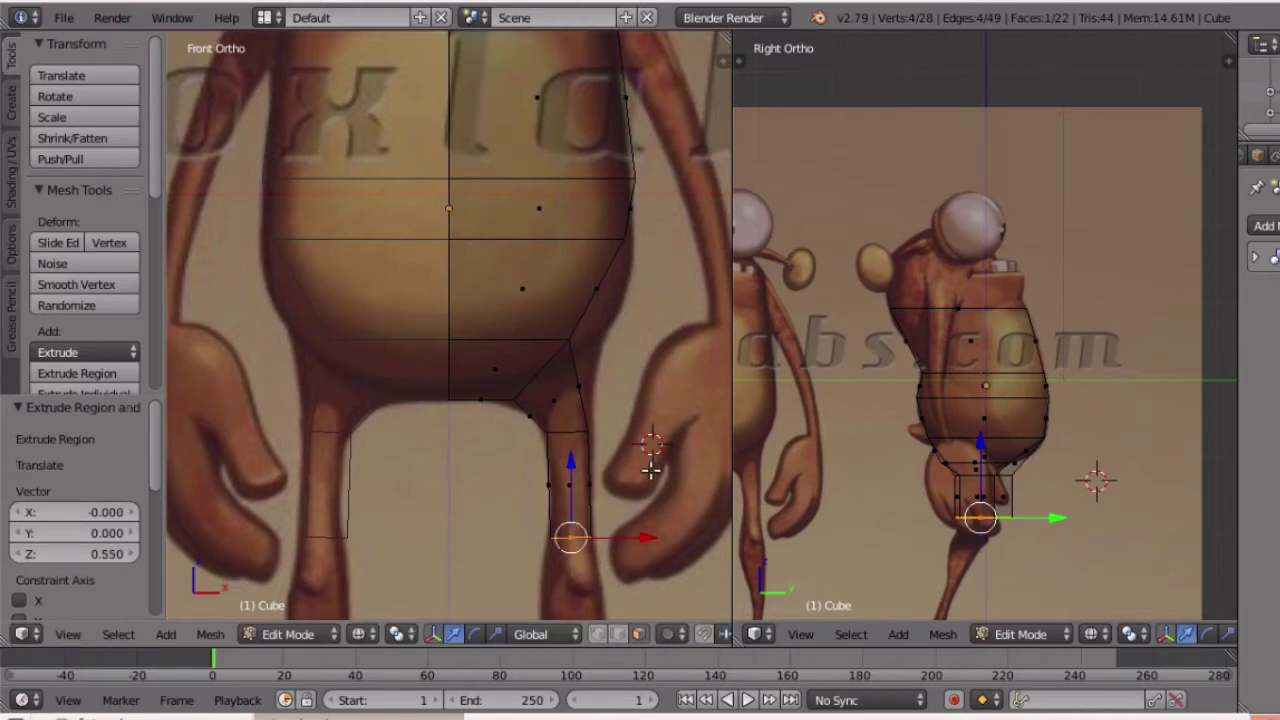
key(s)
click(663, 457)
scroll(668, 463, down, 1)
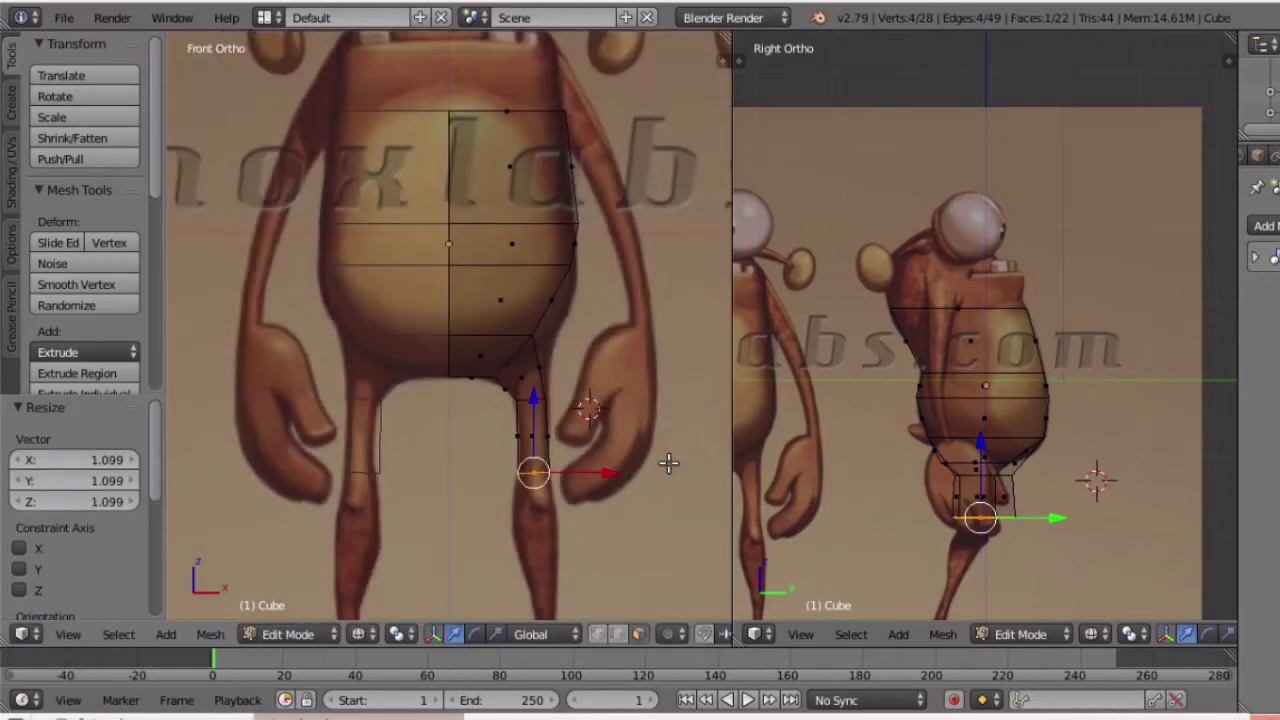
Extrude the leg's end face down to the knee and scale it up to the knee's width in the front reference.
scroll(669, 463, up, 2)
shift+scroll(669, 463, down, 6)
key(e)
click(624, 499)
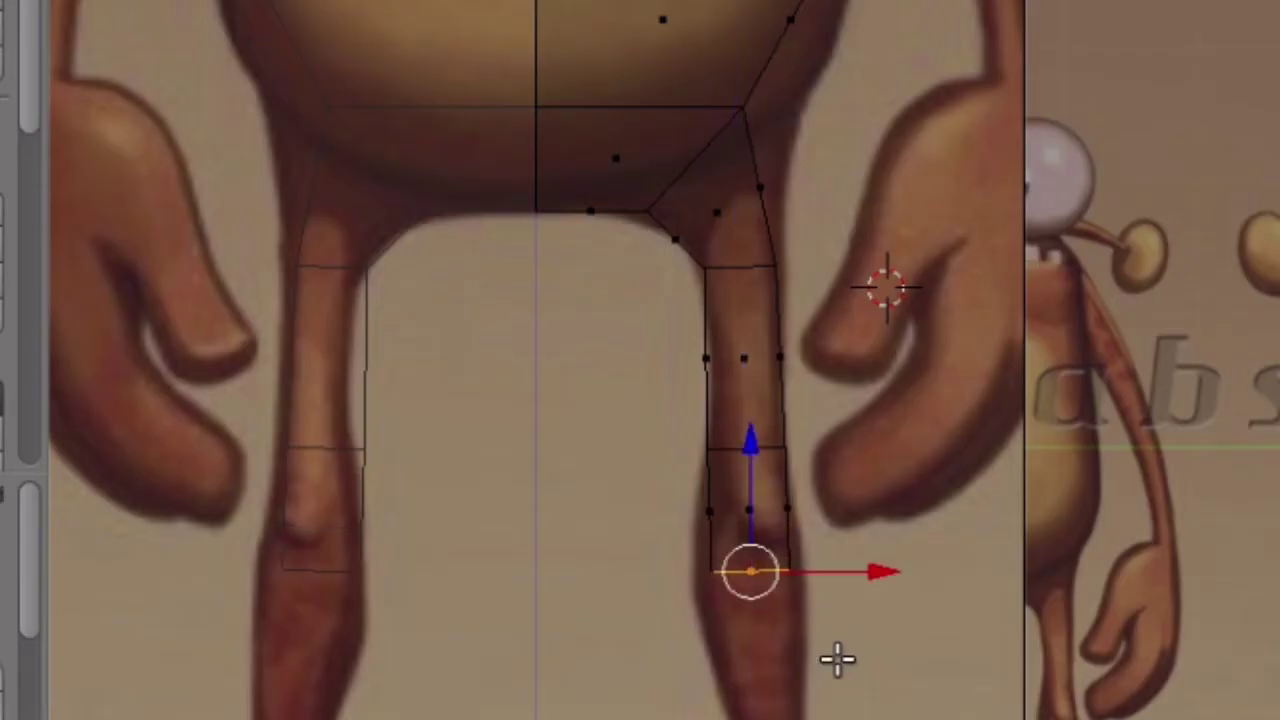
key(s)
click(664, 463)
scroll(663, 462, down, 1)
Extrude the leg below the knee, narrow the new end and shift it along X to follow the calf outline.
key(e)
click(811, 655)
key(s)
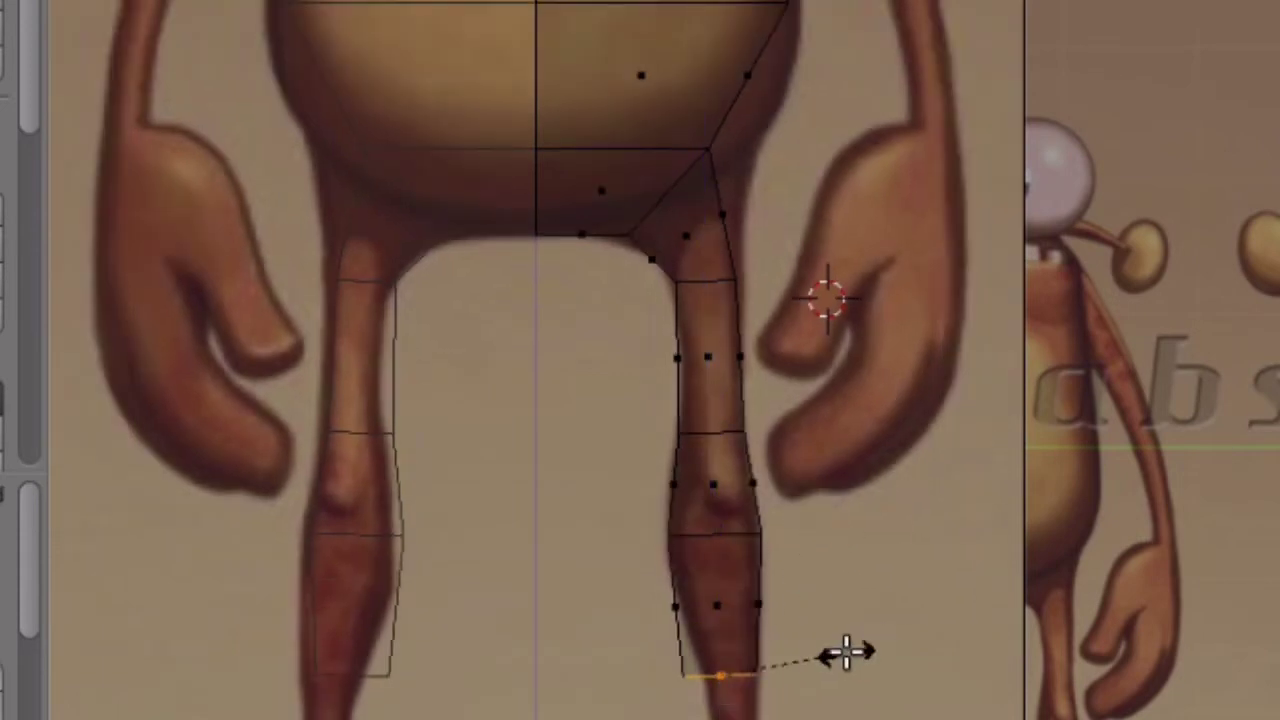
click(824, 661)
drag(814, 677, 808, 679)
shift+scroll(814, 679, down, 6)
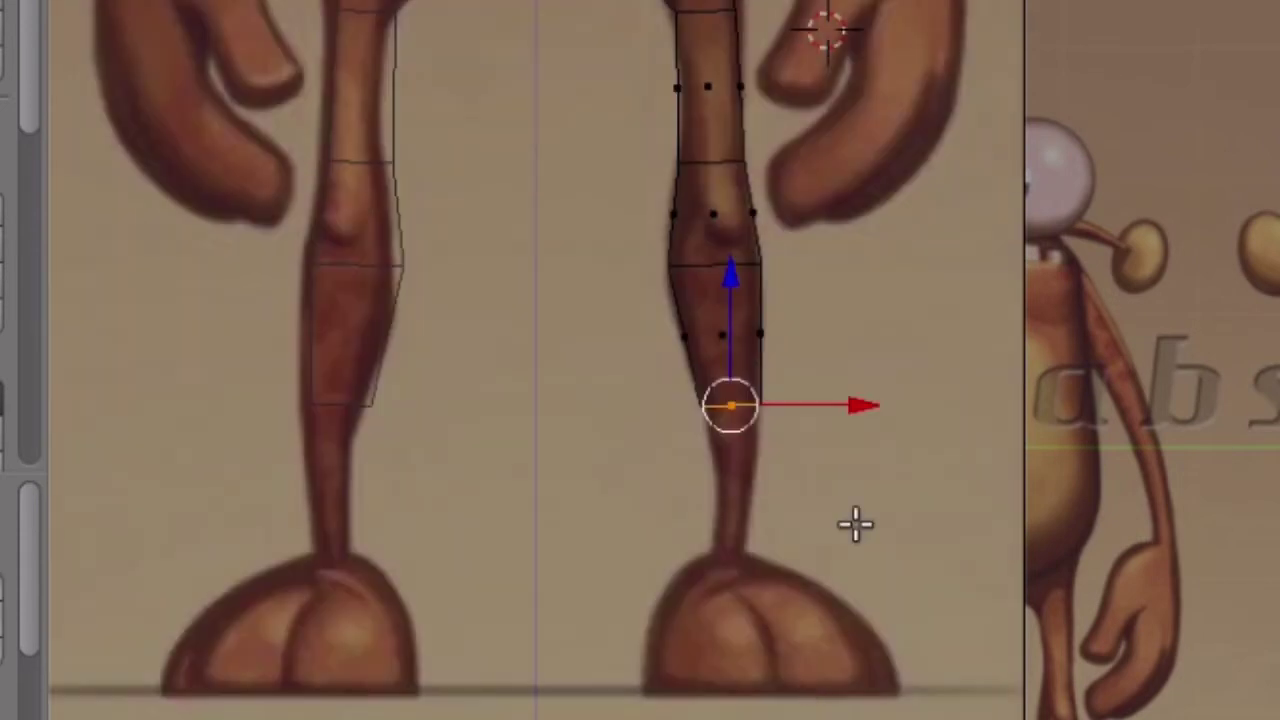
Extrude the leg 0.548 down to the ankle, scale the end to 0.439 and move it -0.033 along X.
key(e)
click(847, 675)
key(s)
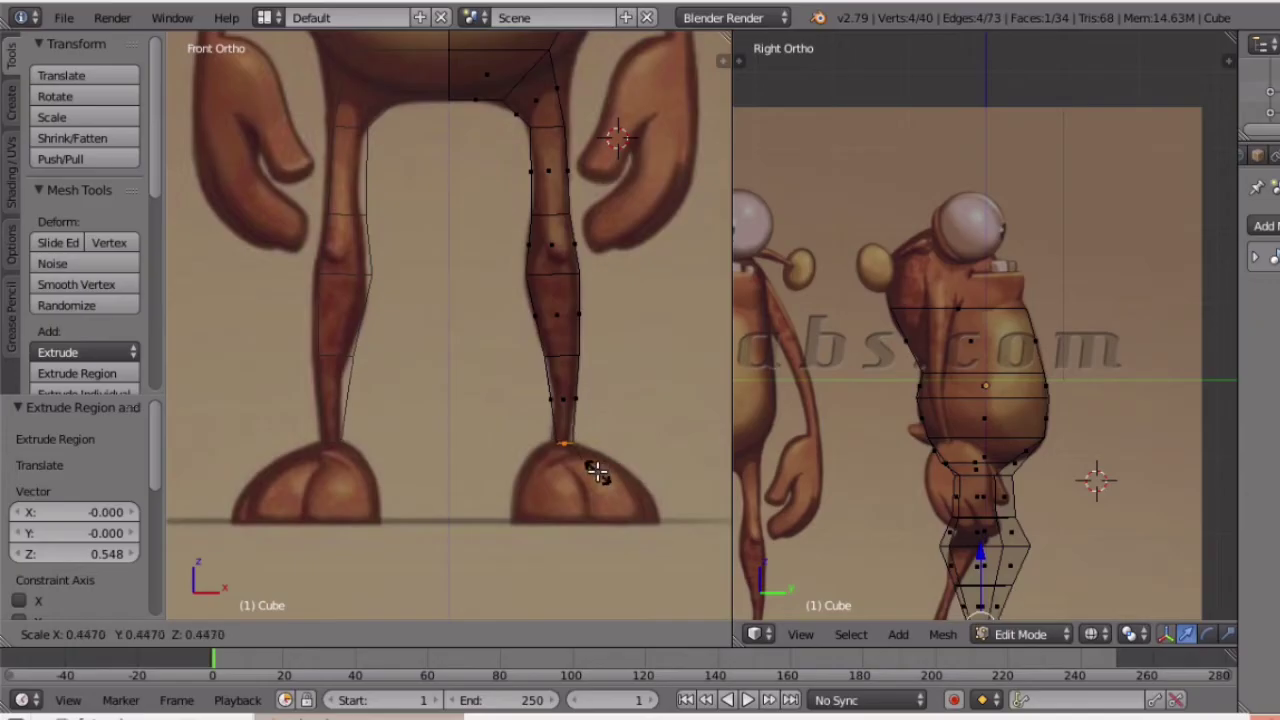
click(598, 472)
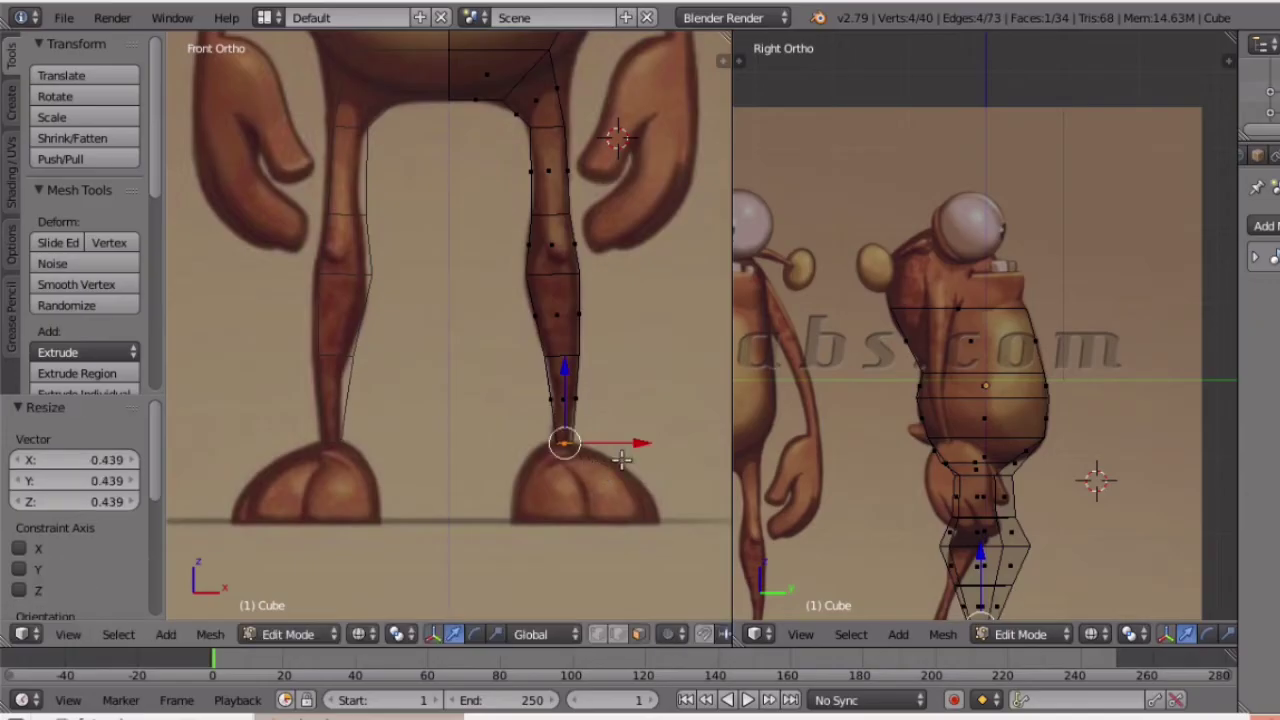
drag(641, 446, 631, 446)
click(636, 447)
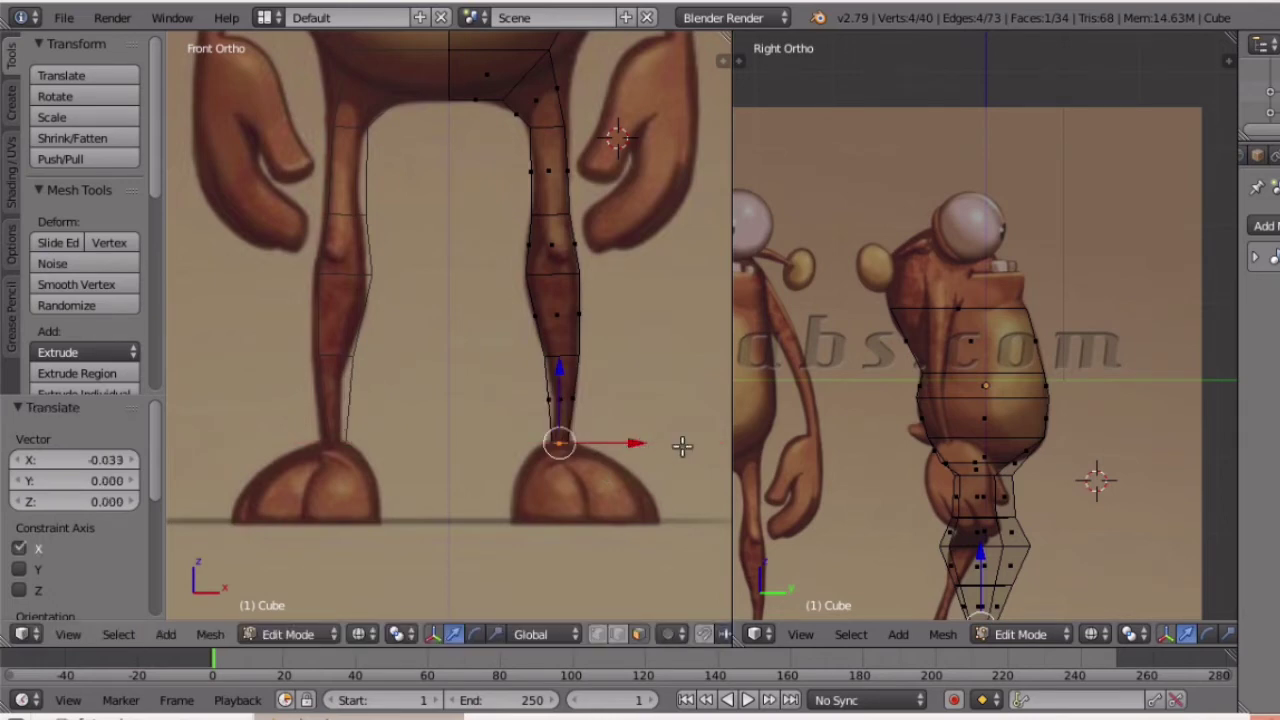
Inspect the leg's shape in solid shading from an angle, from the front and from the side against the references.
key(z)
mouse_move(597, 362)
middle_down()
mouse_move(475, 377)
mouse_move(427, 414)
middle_up()
scroll(444, 417, down, 5)
scroll(481, 374, up, 2)
key(KP_1)
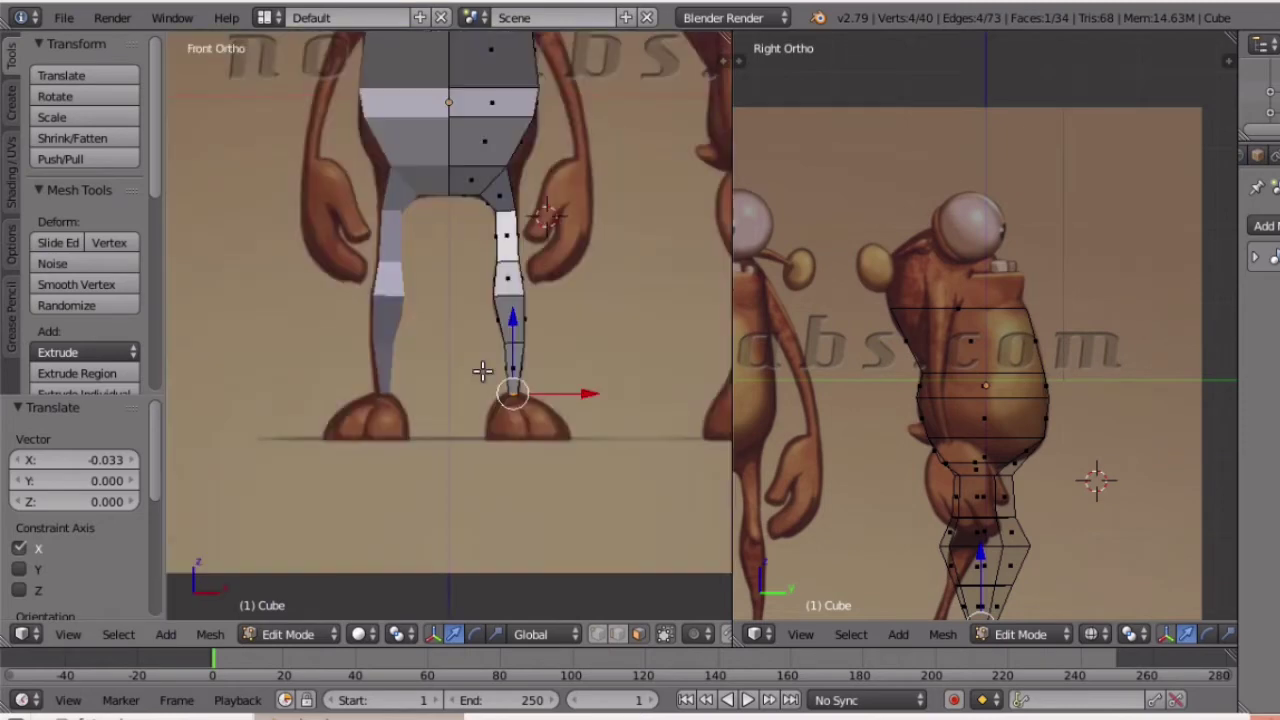
scroll(520, 353, up, 3)
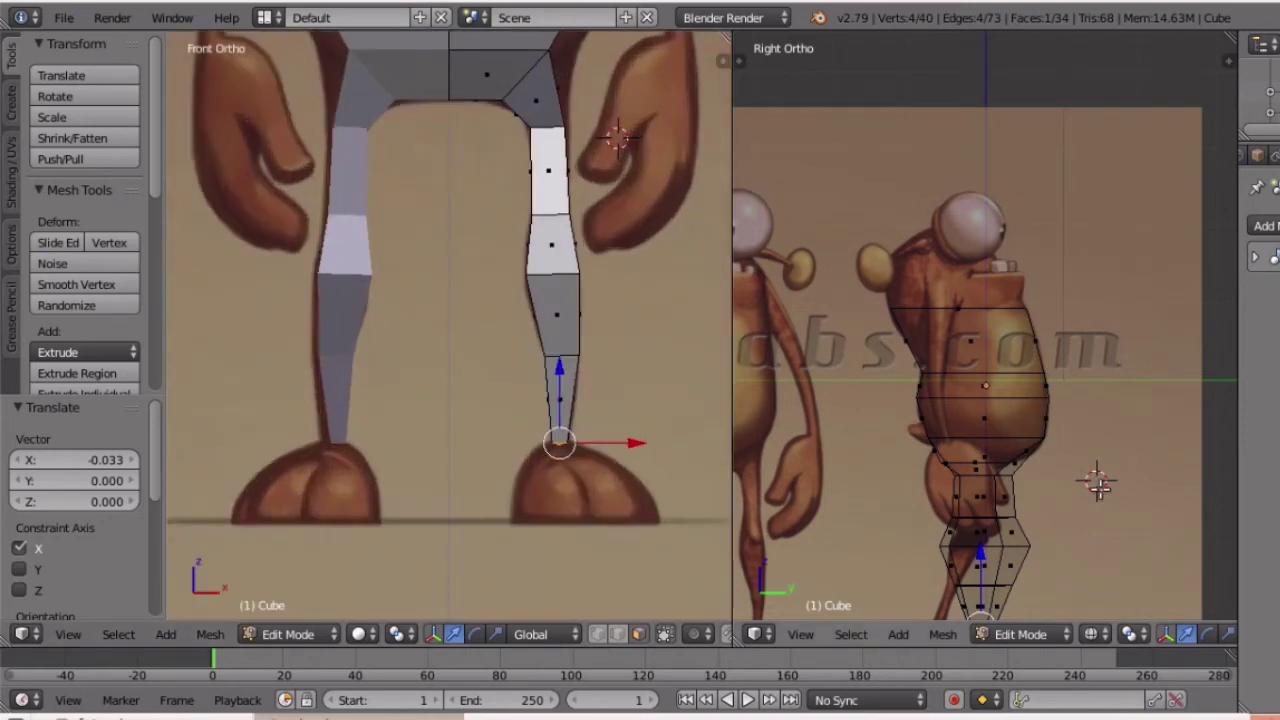
key(z)
scroll(1097, 491, down, 3)
shift+scroll(1097, 491, down, 5)
scroll(1097, 493, up, 6)
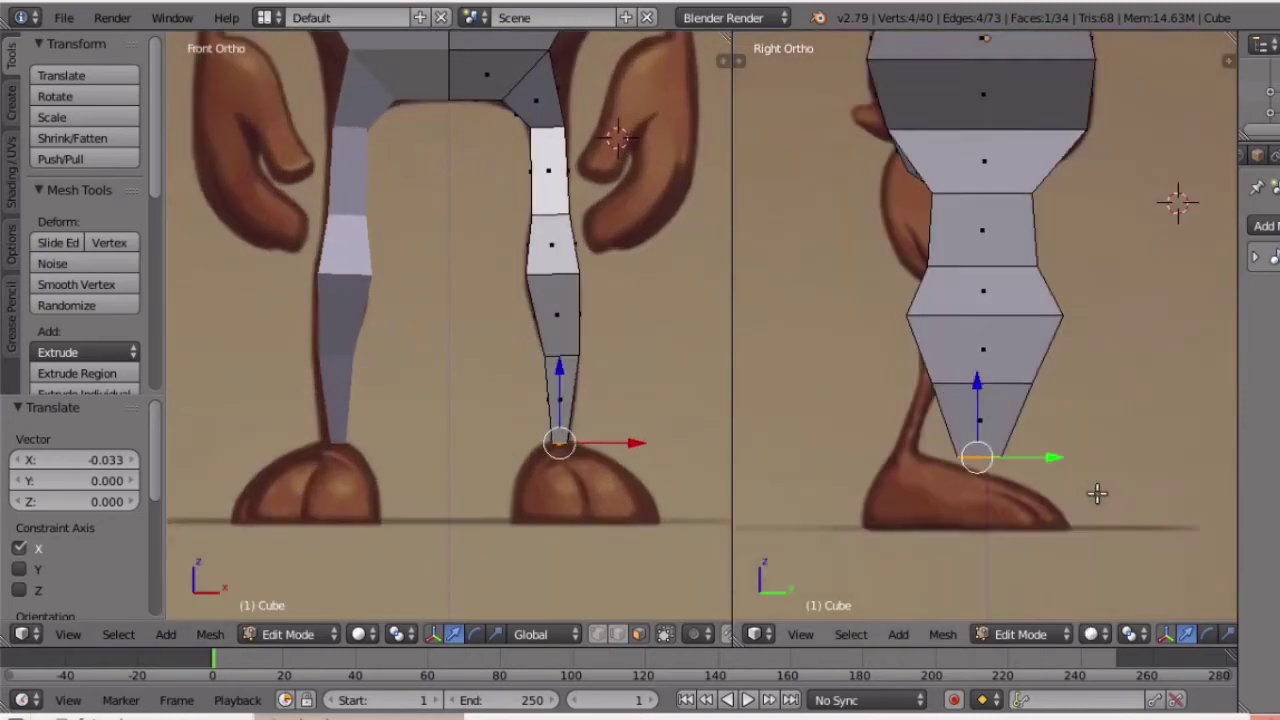
Switch to vertex selection, move the ankle loop -0.543 along Y and narrow it along Y to fit the side reference.
key(z)
key(a)
scroll(1044, 365, up, 1)
scroll(1146, 637, down, 4)
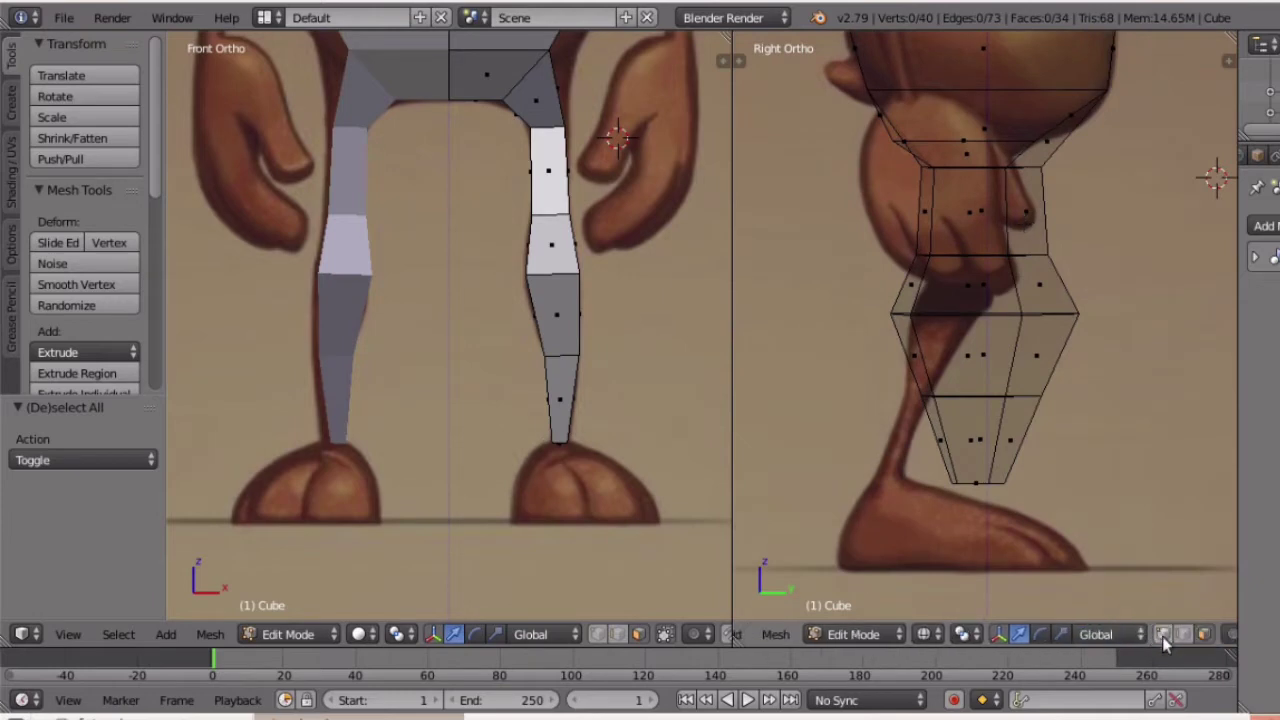
key(b)
drag(938, 467, 1020, 496)
key(g)
key(y)
click(933, 481)
key(s)
key(y)
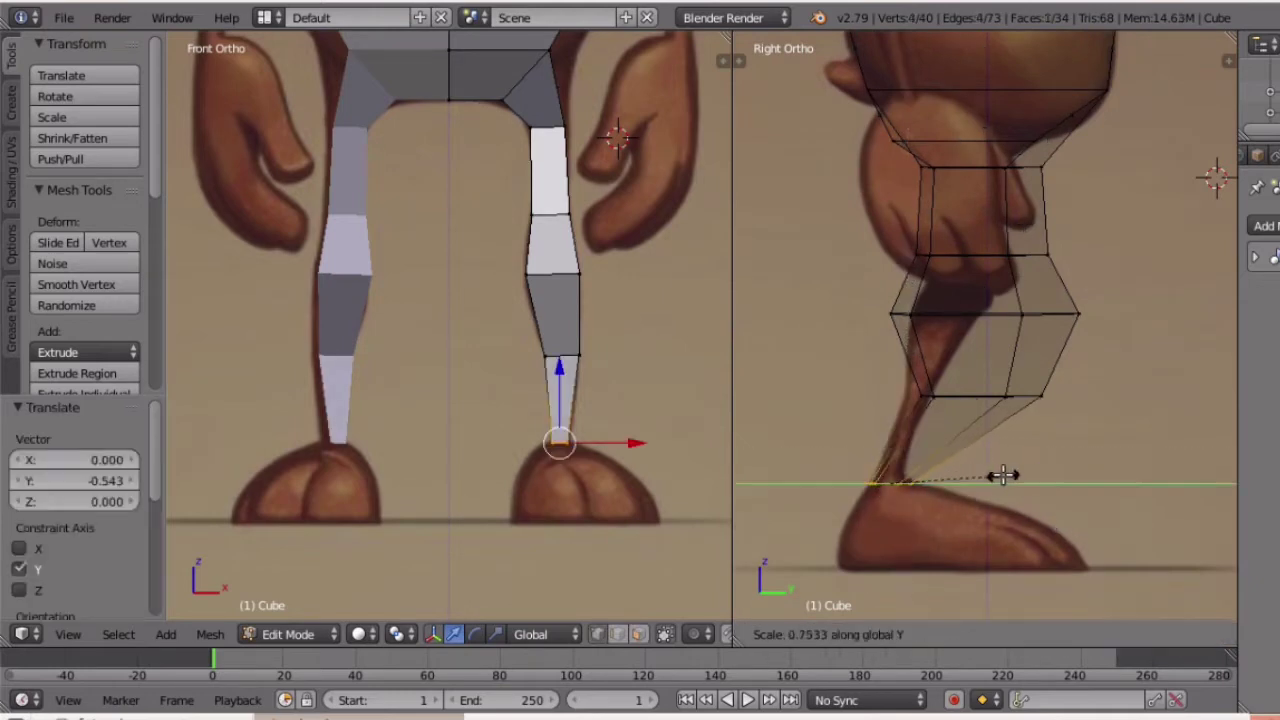
click(944, 483)
Narrow the lower shin loop along Y and move it back onto the shin in the side reference.
key(a)
key(b)
drag(904, 380, 1112, 413)
key(s)
key(y)
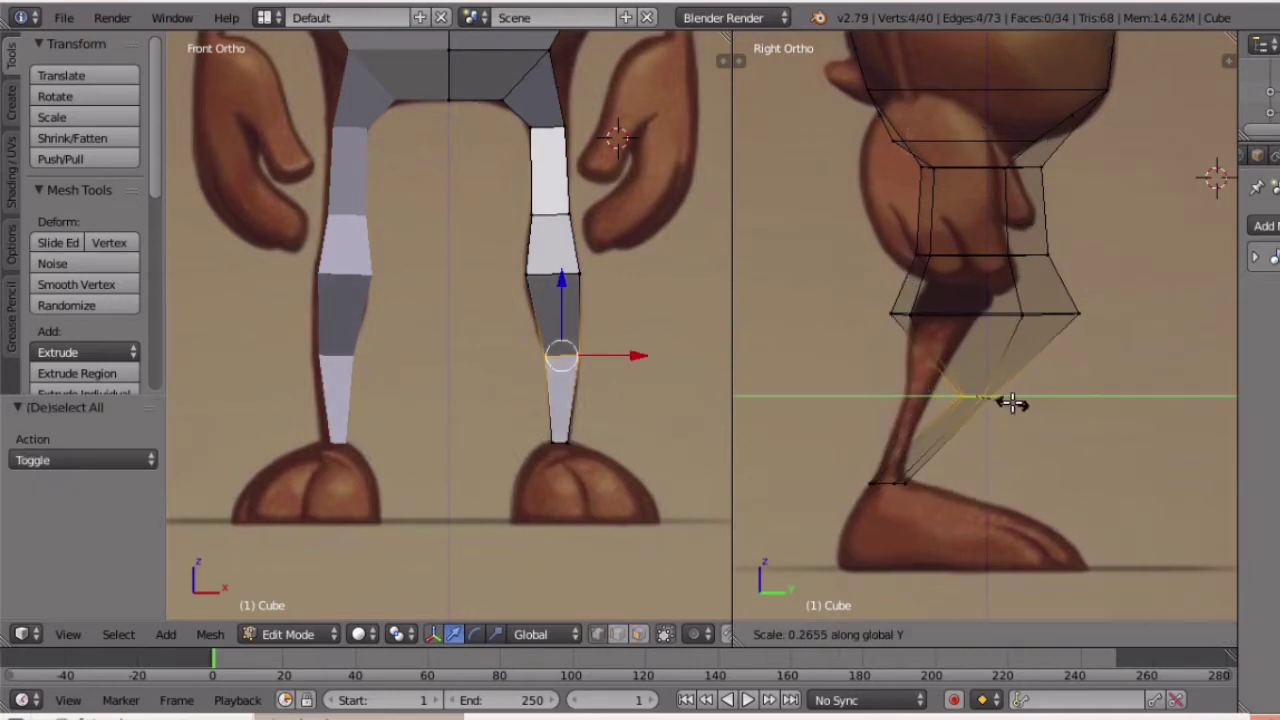
click(1011, 402)
key(g)
key(y)
click(999, 394)
key(s)
key(y)
click(1020, 412)
key(a)
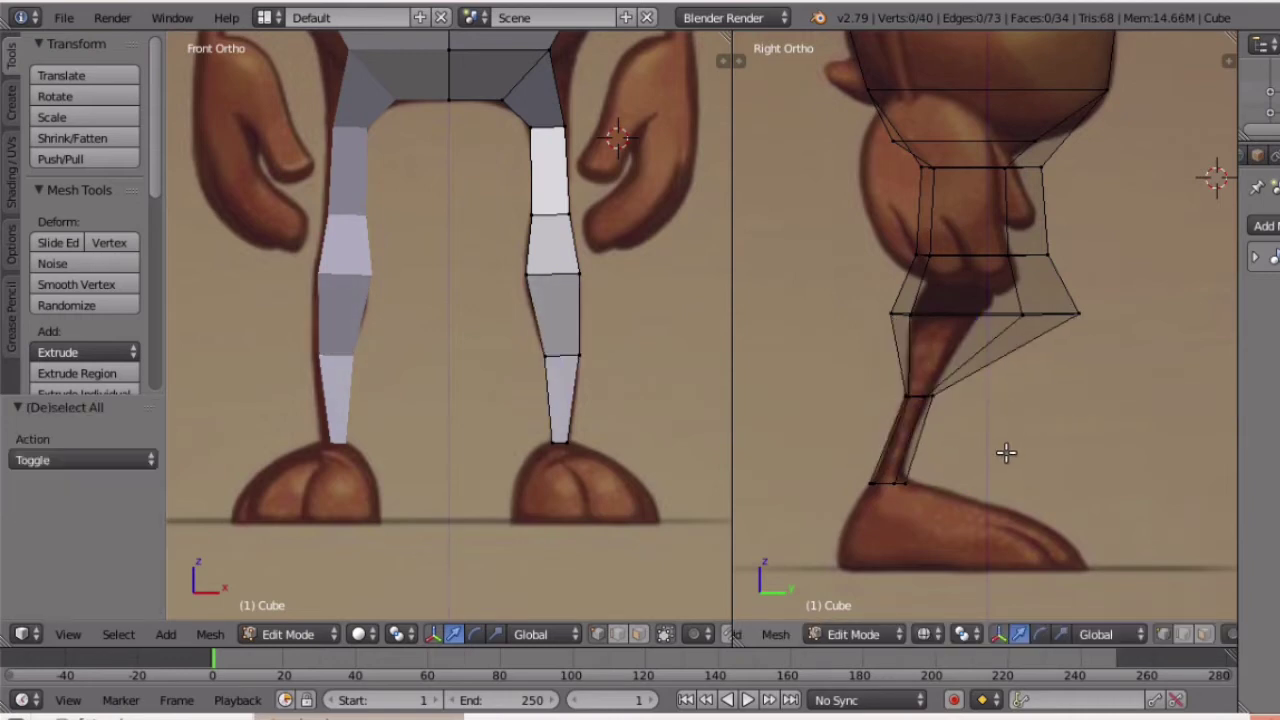
Select the ankle loop again and narrow it further along Y to the ankle's width.
key(b)
drag(854, 464, 962, 495)
key(s)
key(y)
click(935, 471)
Narrow the knee loop along Y and move it along Y to match the knee in the side reference.
key(a)
key(b)
drag(808, 275, 1118, 343)
key(s)
key(y)
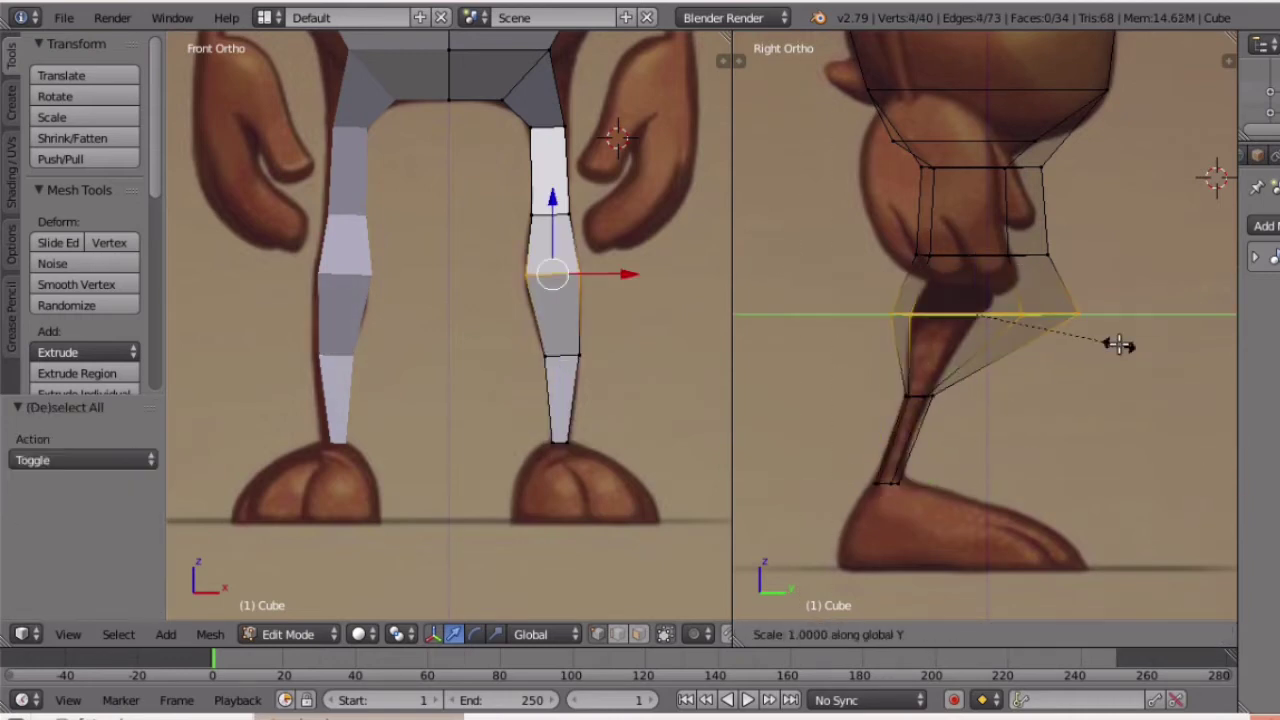
click(1034, 318)
key(g)
key(y)
click(1006, 322)
Narrow the thigh loop just above the knee along Y and move it -0.059 along Y.
key(a)
key(b)
drag(886, 216, 1186, 270)
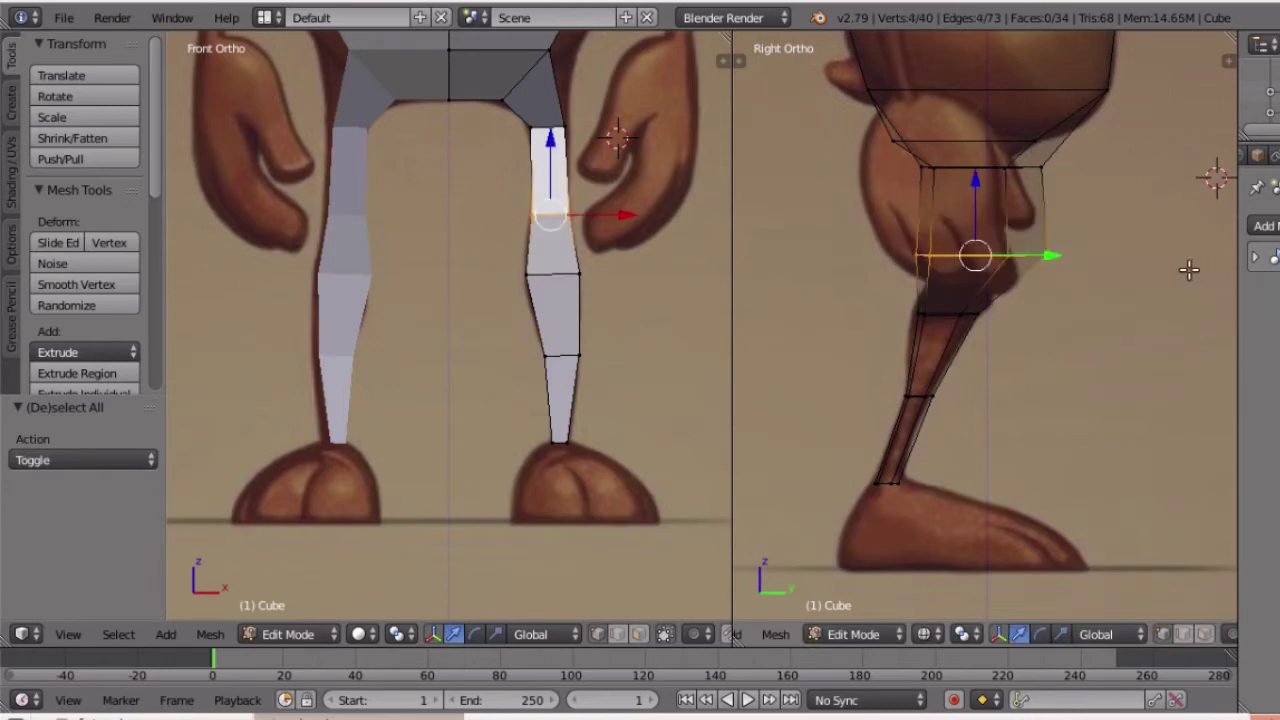
key(s)
key(y)
click(1056, 229)
key(g)
key(y)
click(1051, 258)
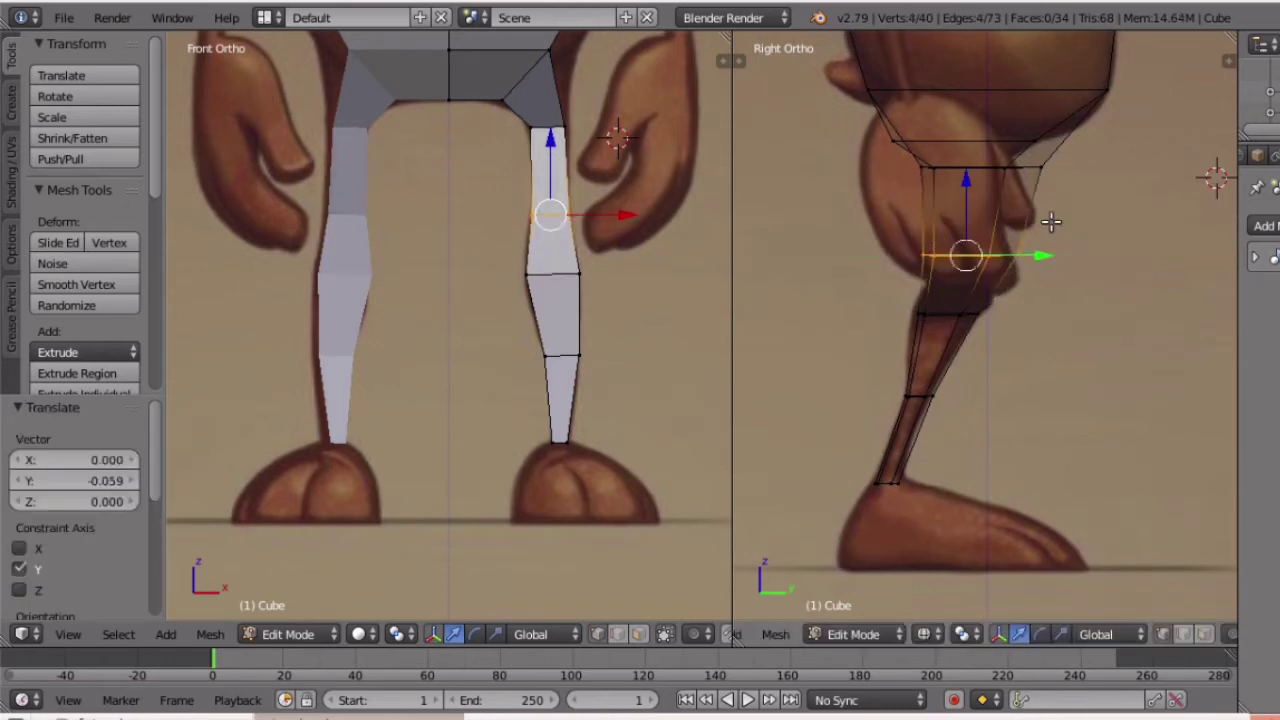
Move the loop at the top of the leg -0.216 along Y and check the leg from several views.
key(a)
key(b)
drag(865, 130, 1018, 170)
key(a)
middle_drag(395, 167, 727, 169)
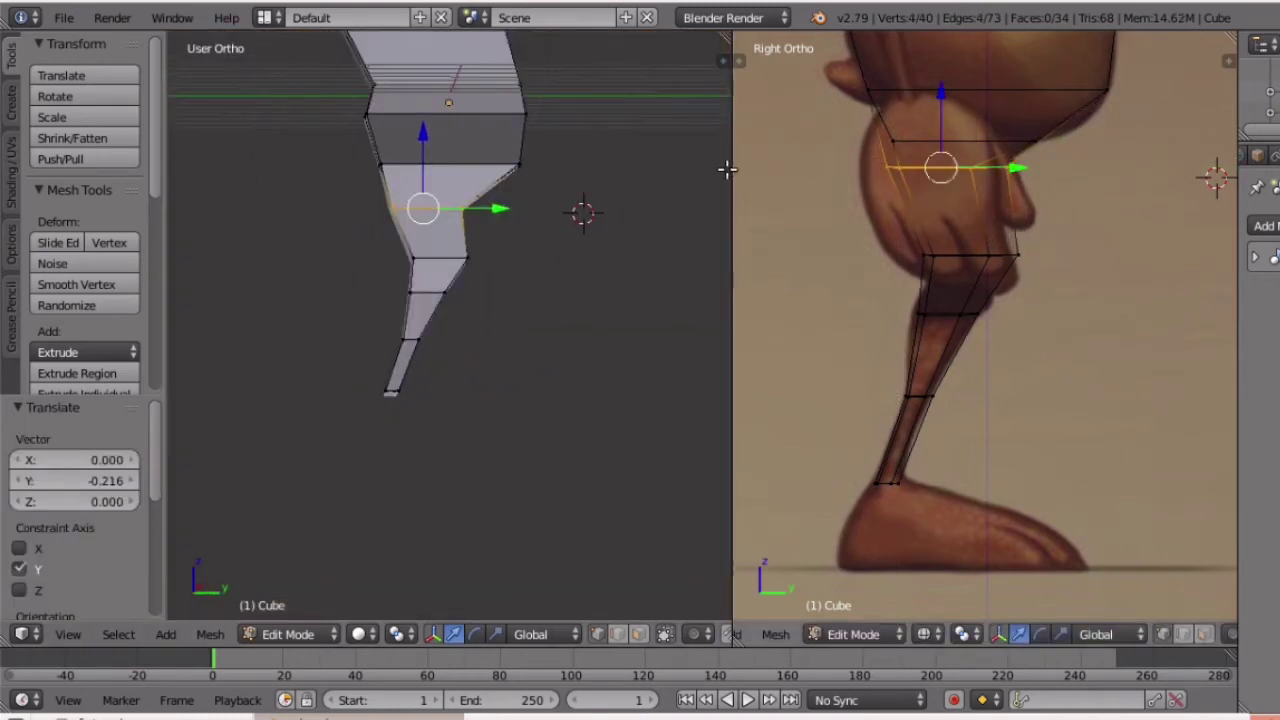
scroll(671, 249, down, 3)
scroll(427, 198, up, 5)
middle_drag(449, 200, 662, 207)
key(KP_1)
scroll(651, 224, down, 3)
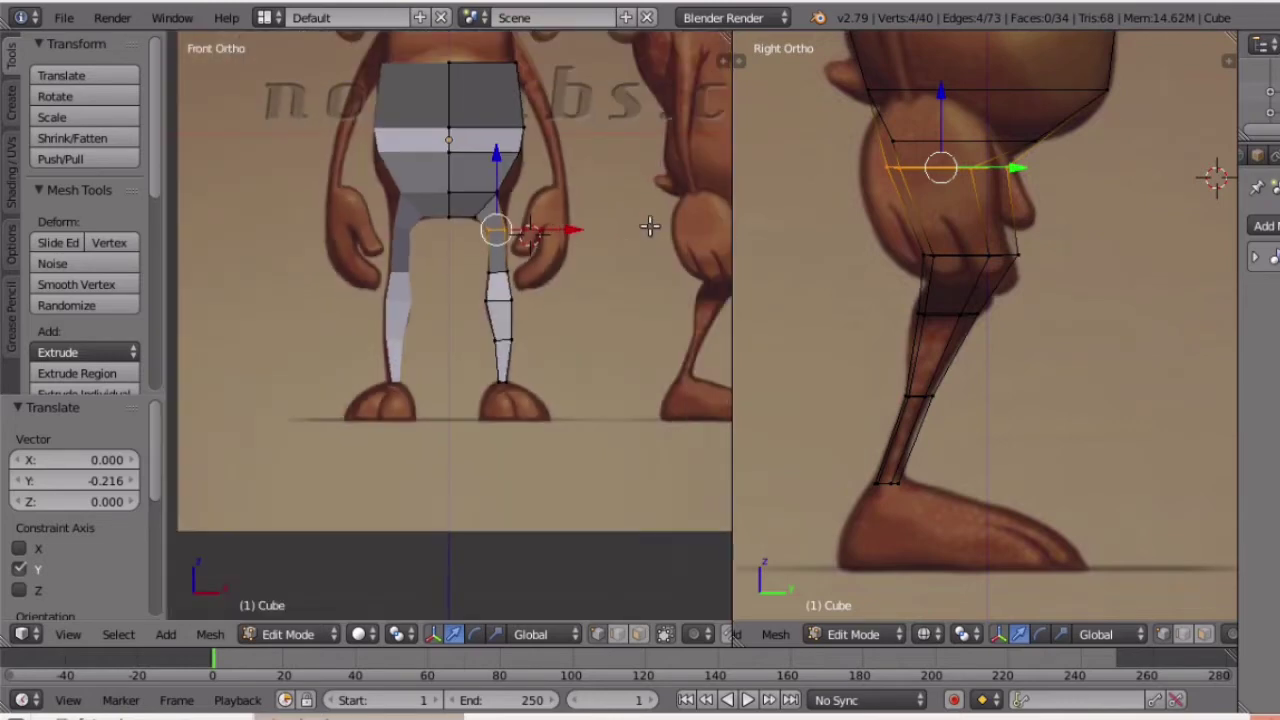
Extrude the body's top vertices up to the mouth line in the front view and scale them by 0.820.
shift+scroll(649, 227, up, 7)
scroll(650, 227, up, 4)
shift+scroll(649, 226, up, 3)
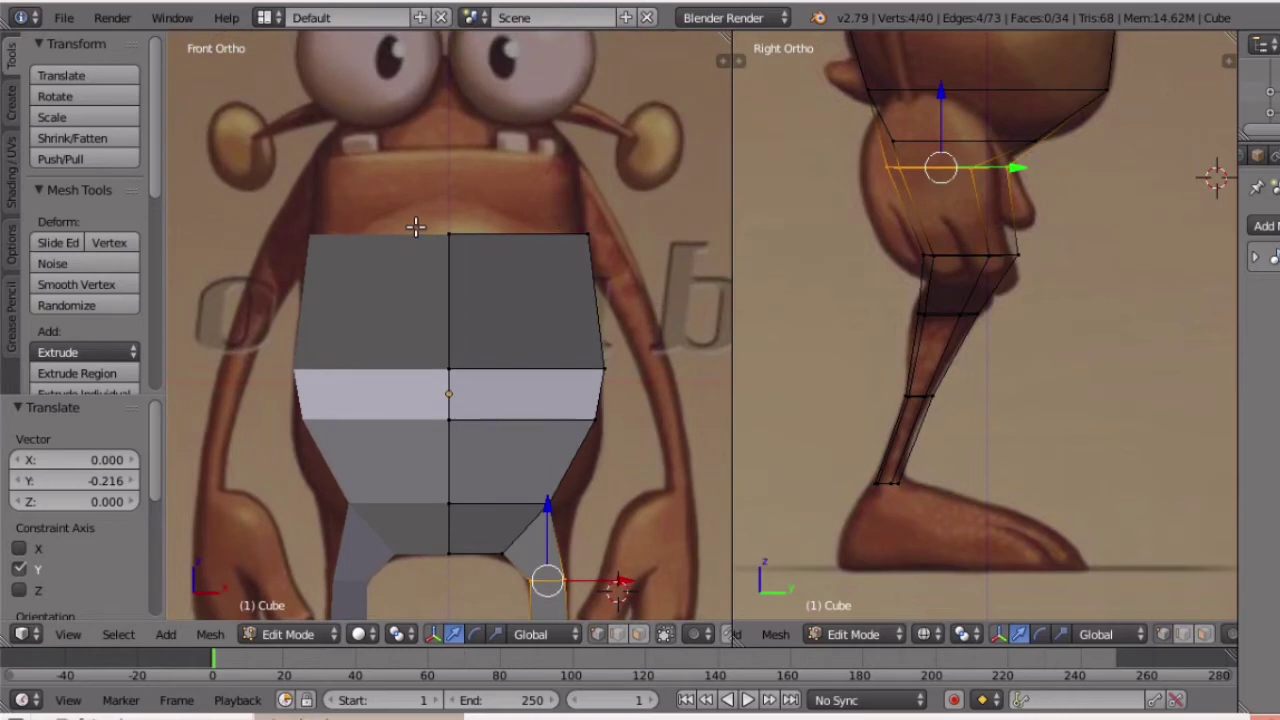
key(z)
scroll(1096, 178, down, 1)
shift+scroll(1096, 178, down, 3)
shift+scroll(1096, 178, up, 16)
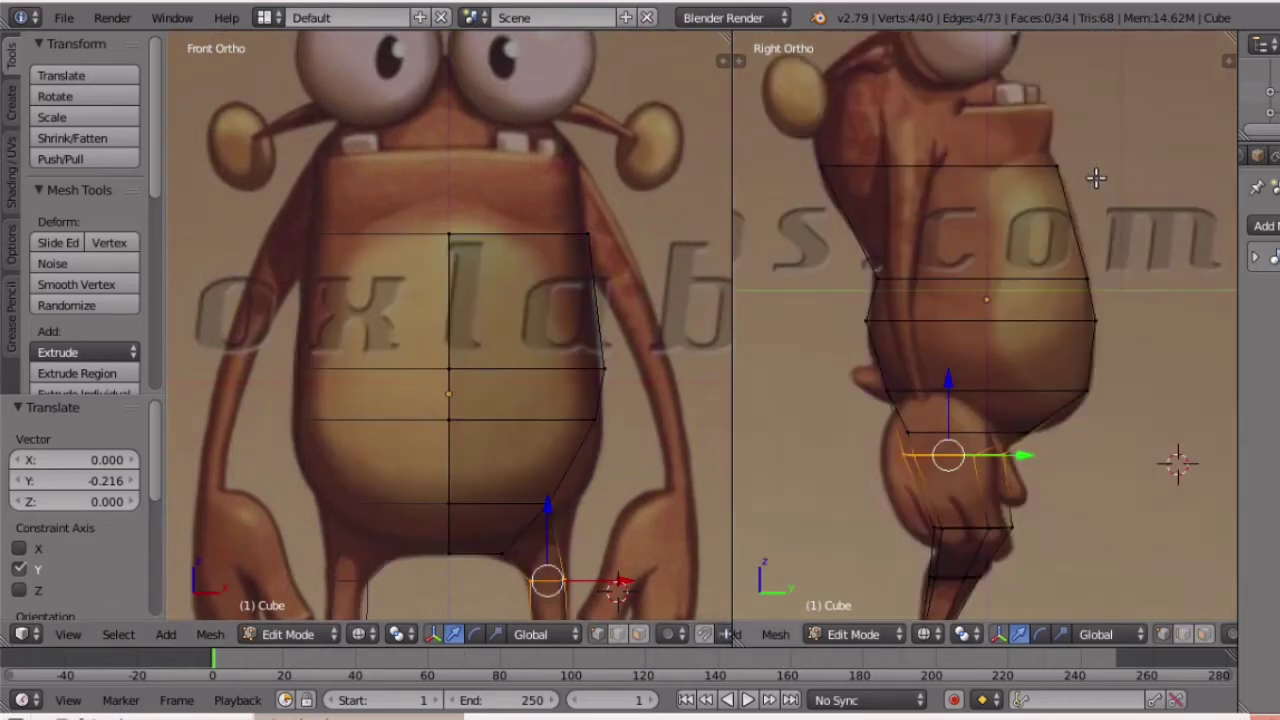
key(a)
key(b)
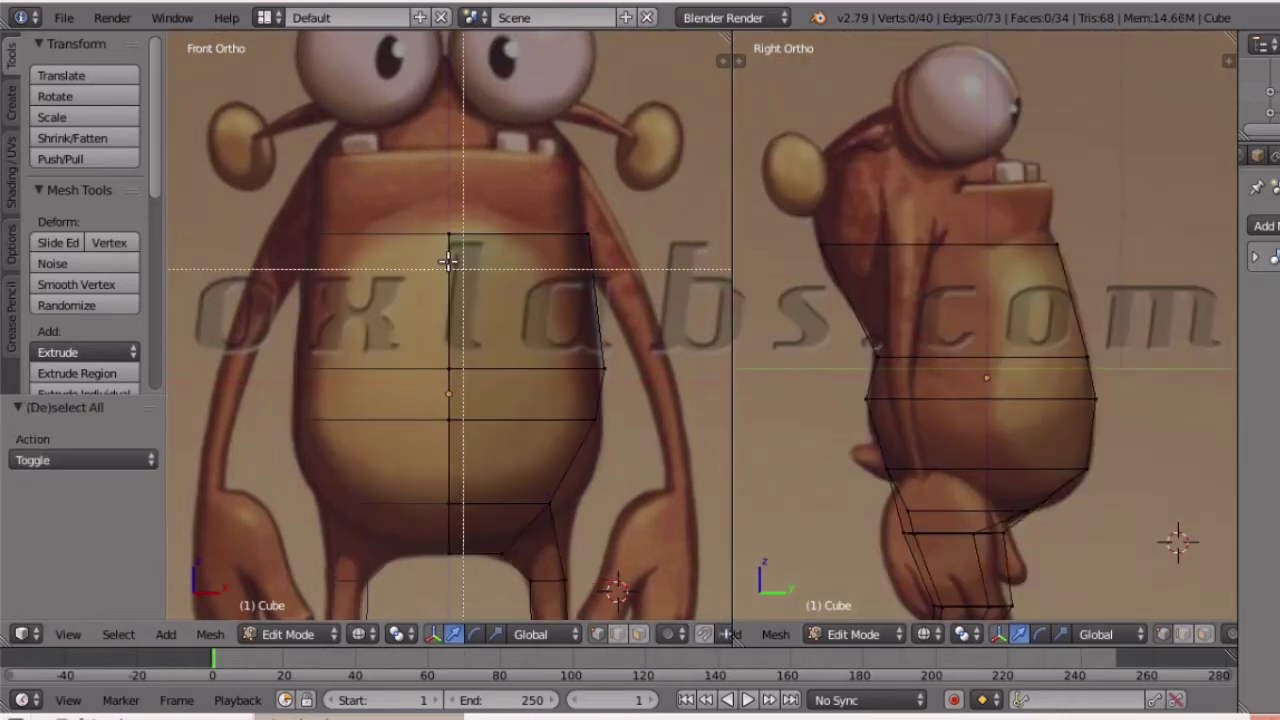
drag(167, 179, 697, 263)
key(e)
click(586, 237)
key(s)
click(572, 216)
Widen the new top loop along Y, lower it 0.047 along Z and shift it -0.055 along Y to fit the side reference.
click(511, 114)
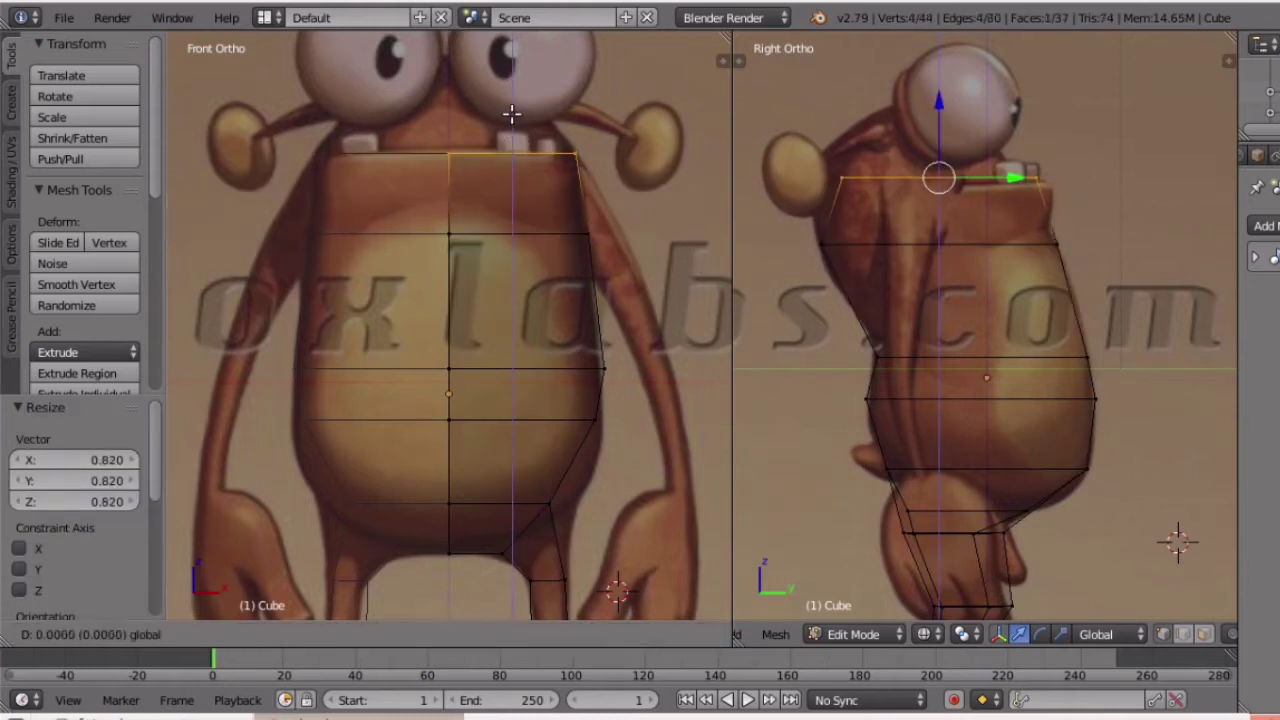
scroll(511, 114, up, 1)
key(s)
key(y)
key(y)
click(1090, 175)
drag(932, 130, 932, 137)
drag(1008, 188, 1000, 188)
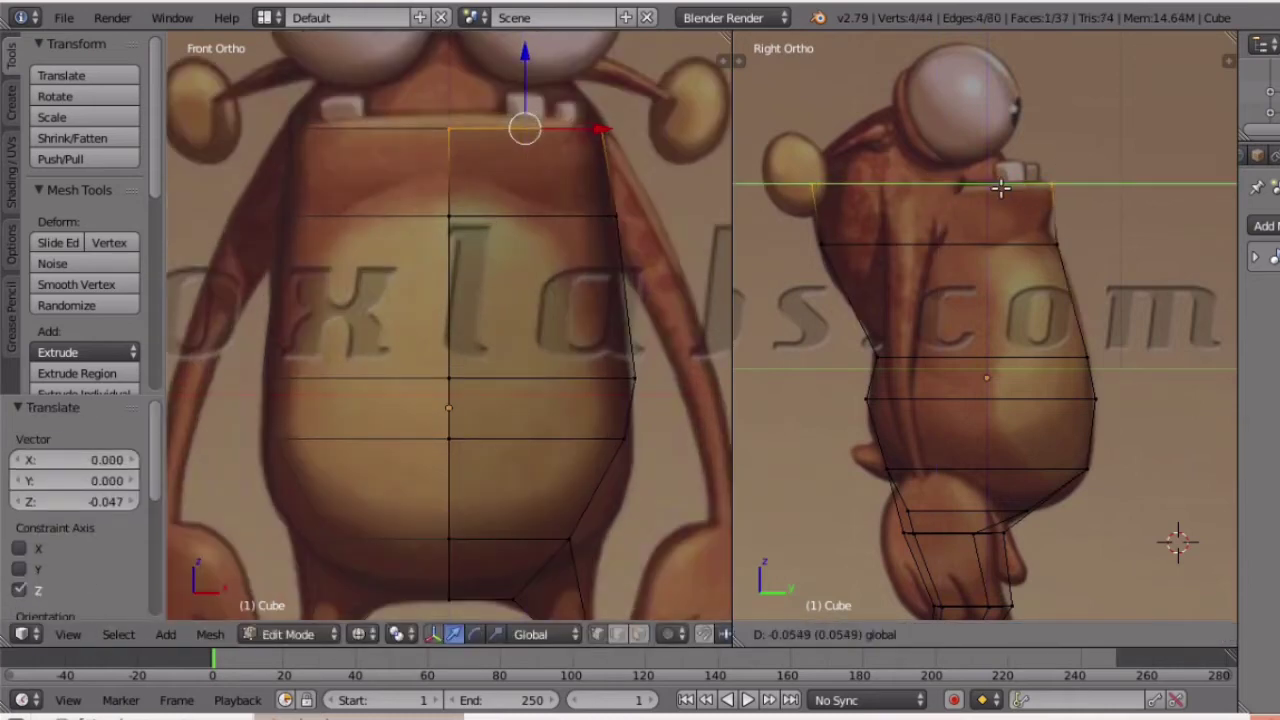
click(1002, 188)
Add one centred vertical loop cut down the side of the body and leg.
key(a)
key(ctrl+r)
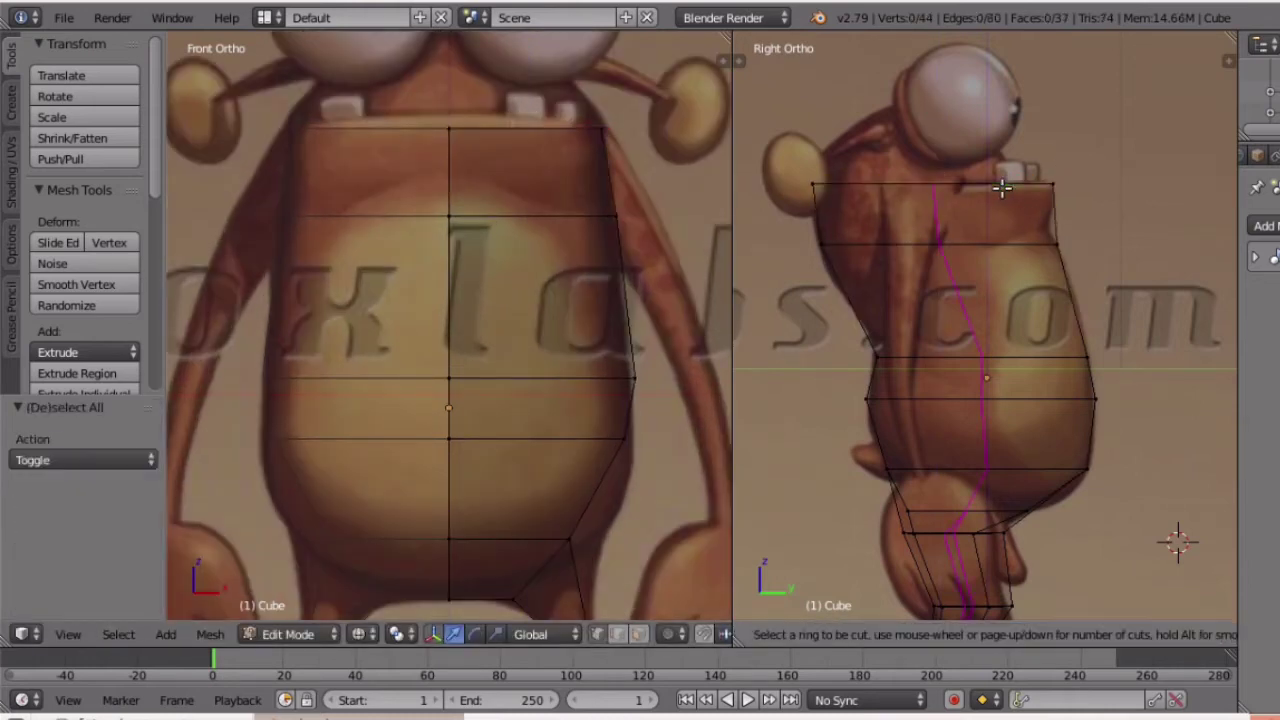
click(880, 231)
click(880, 231)
Try moving the new side edge loop 0.063 along X to round out the body and leg, and undo the move.
key(z)
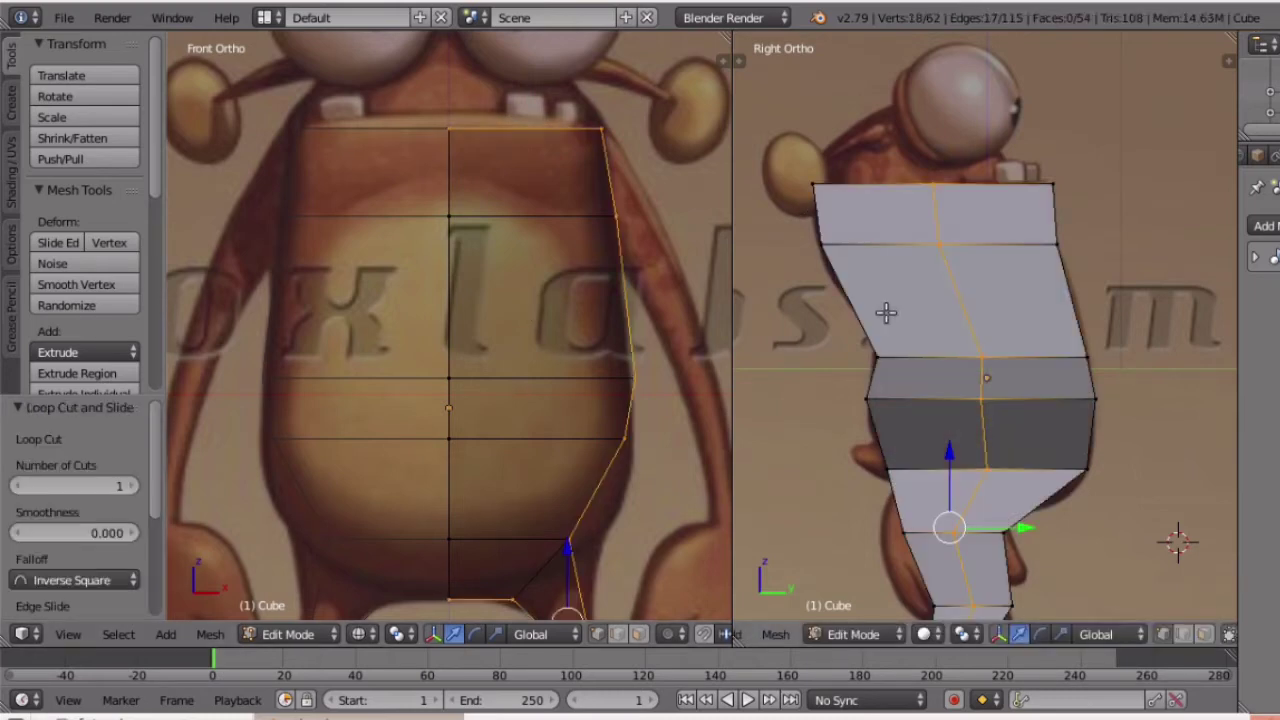
mouse_move(889, 314)
middle_down()
mouse_move(886, 366)
mouse_move(786, 377)
mouse_move(887, 408)
mouse_move(838, 481)
mouse_move(854, 460)
middle_up()
scroll(889, 411, down, 2)
drag(871, 432, 866, 433)
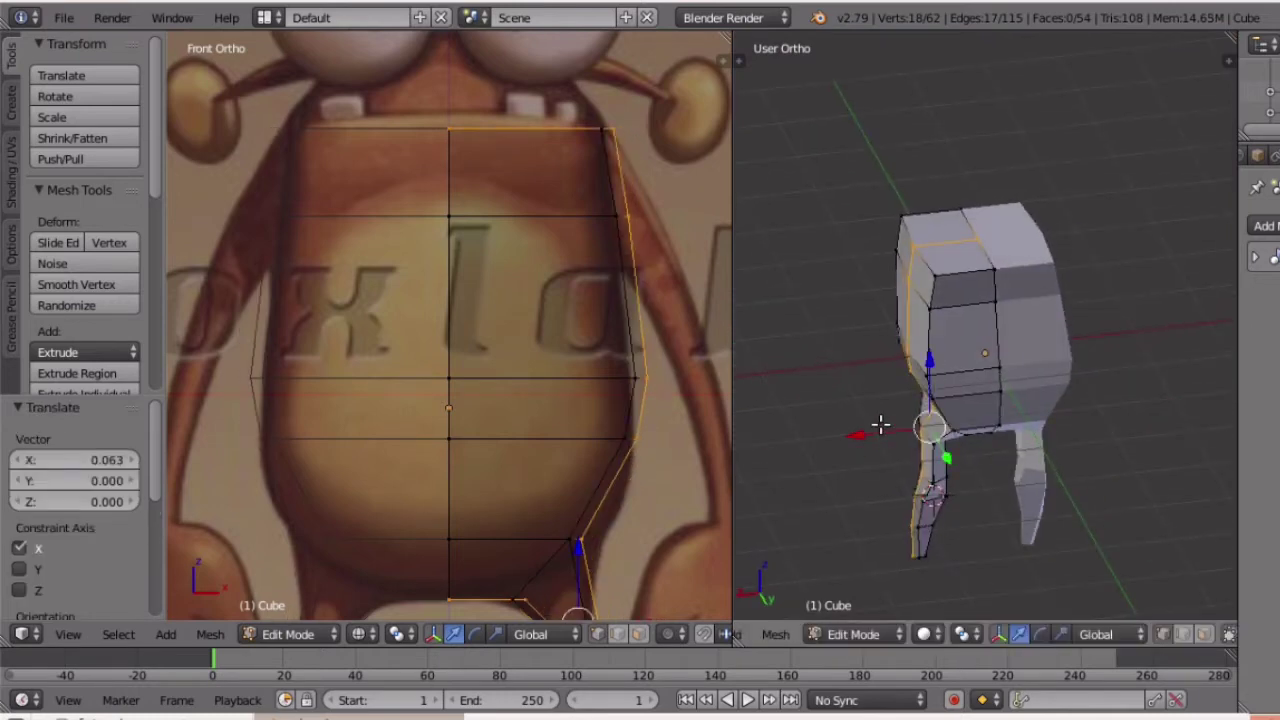
scroll(549, 437, down, 3)
key(z)
shift+scroll(549, 437, down, 9)
scroll(551, 437, up, 2)
shift+scroll(579, 430, up, 2)
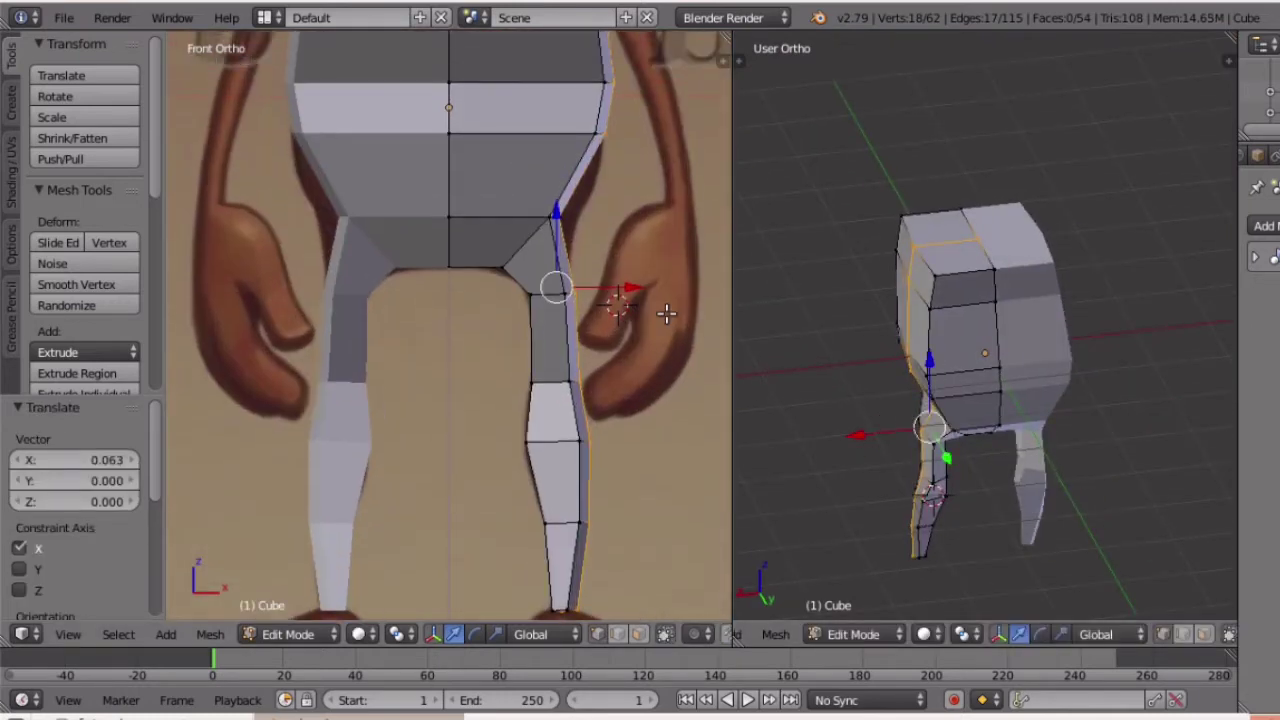
key(r)
key(Escape)
key(ctrl+z)
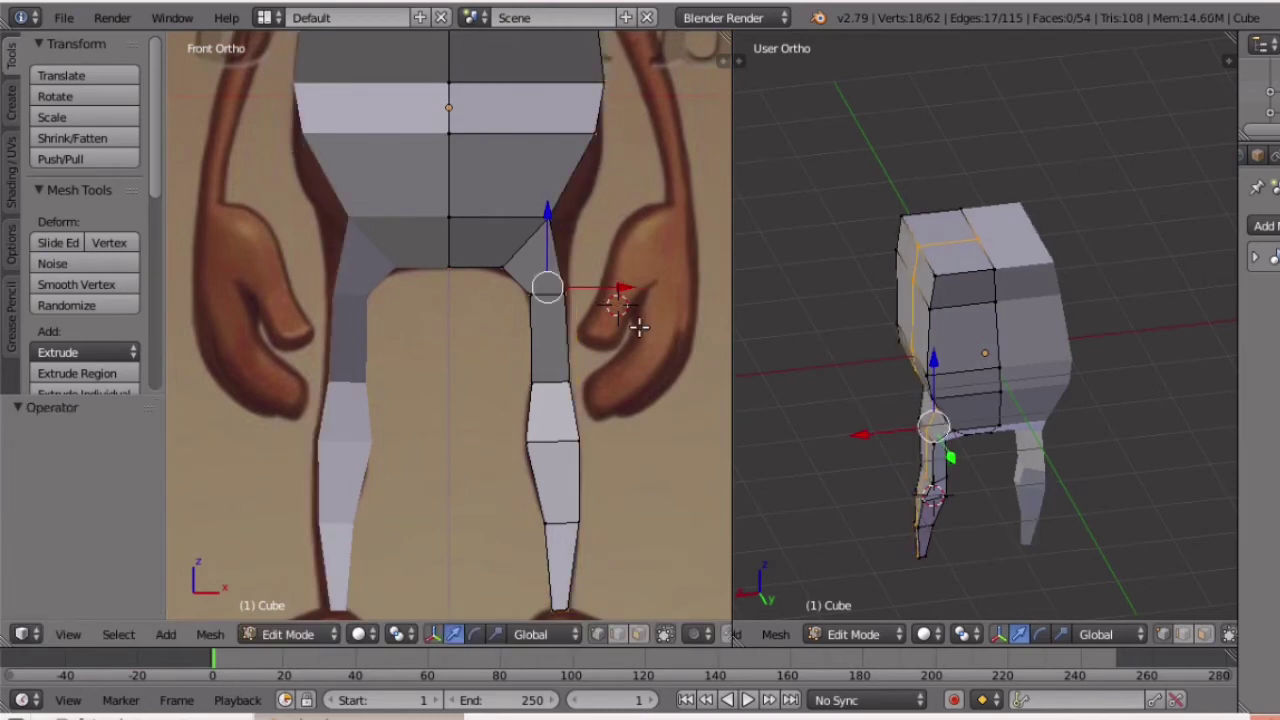
Select the outer side edge line from leg to body top, move it 0.130 along X and rotate it 1.45°.
middle_drag(606, 332, 430, 425)
right_click(425, 441)
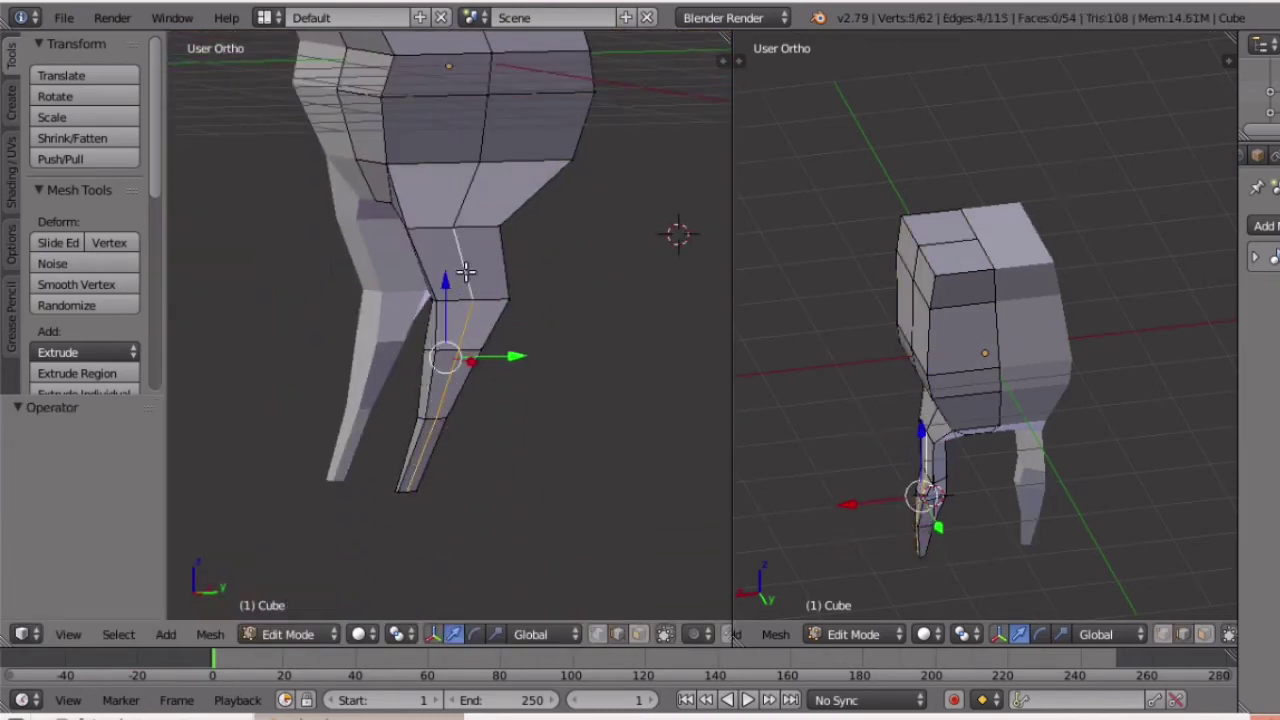
shift+scroll(494, 93, up, 10)
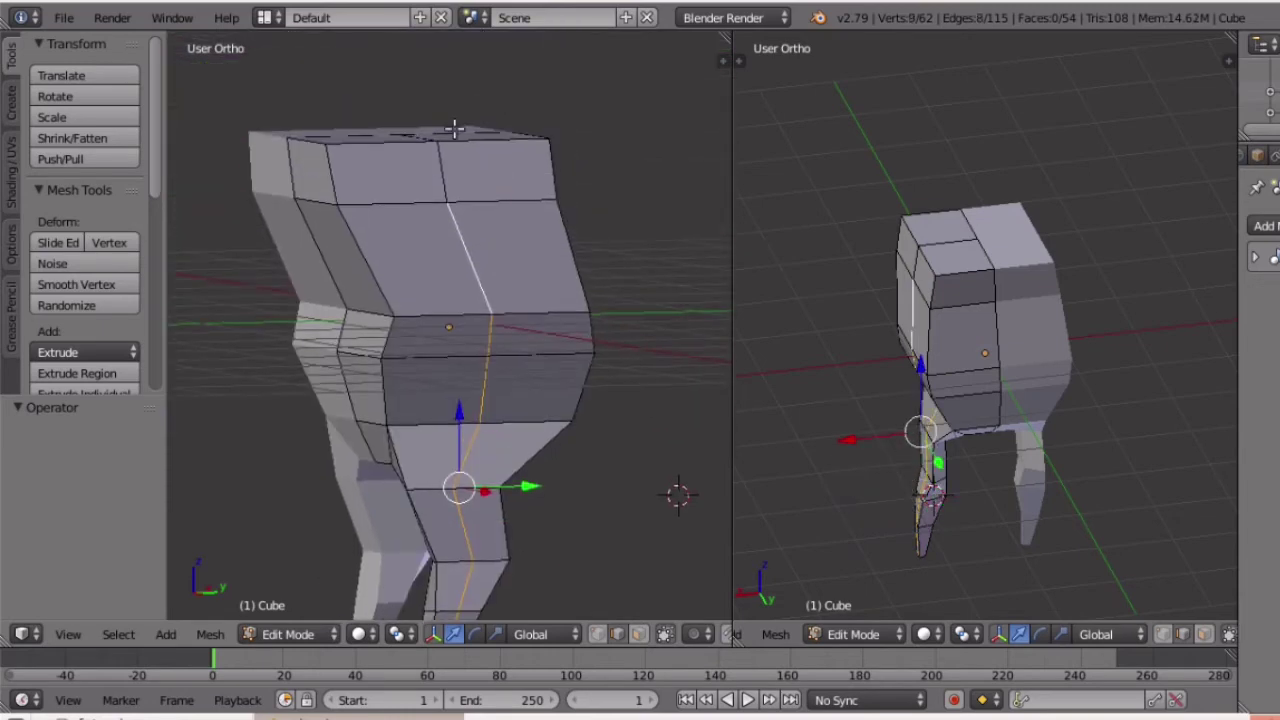
shift+right_click(447, 138)
key(KP_1)
scroll(560, 417, down, 4)
drag(571, 377, 583, 374)
scroll(583, 374, up, 2)
shift+scroll(585, 372, down, 5)
key(r)
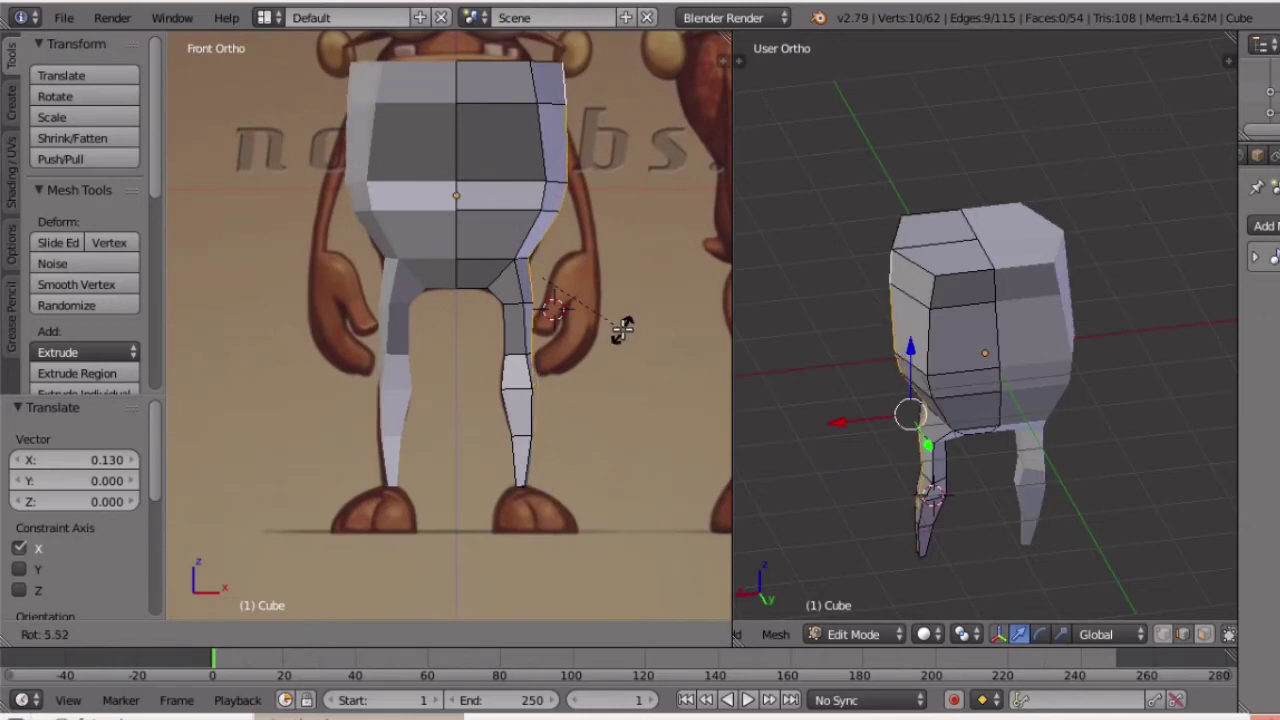
click(621, 324)
scroll(588, 383, up, 2)
Move the leg's rear corner edge line -0.031 along X.
right_click(567, 391)
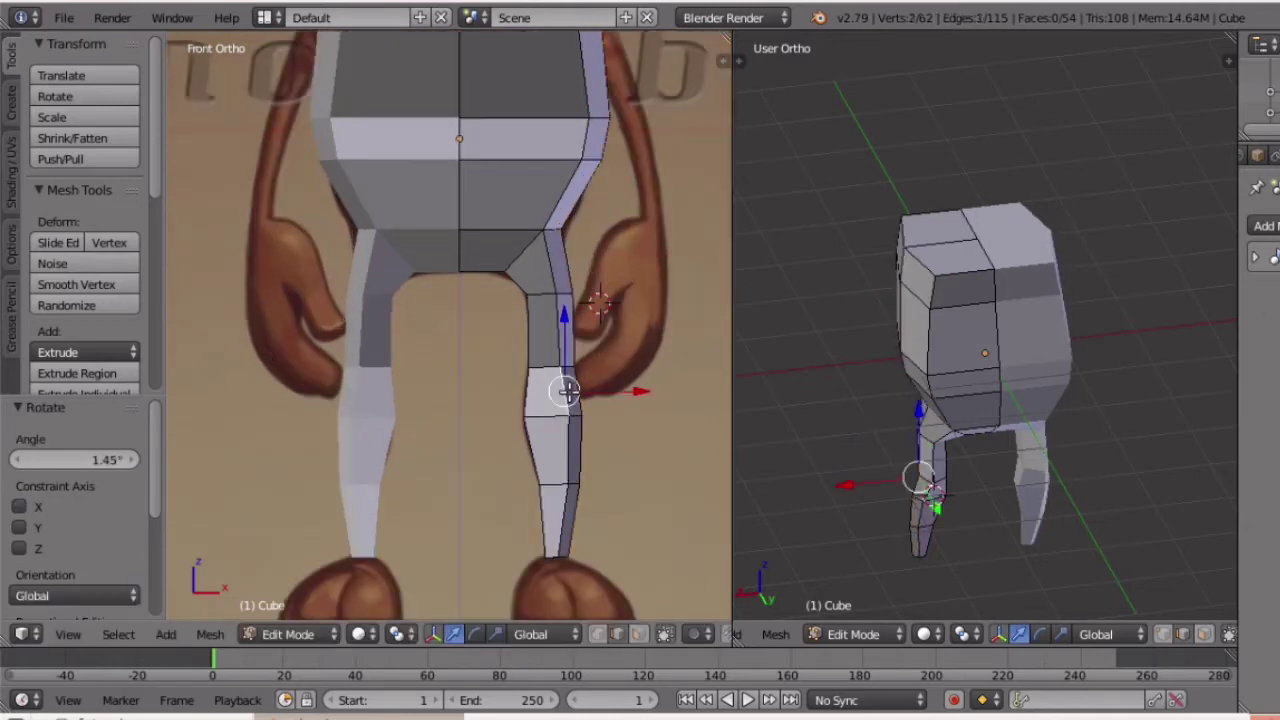
key(g)
key(x)
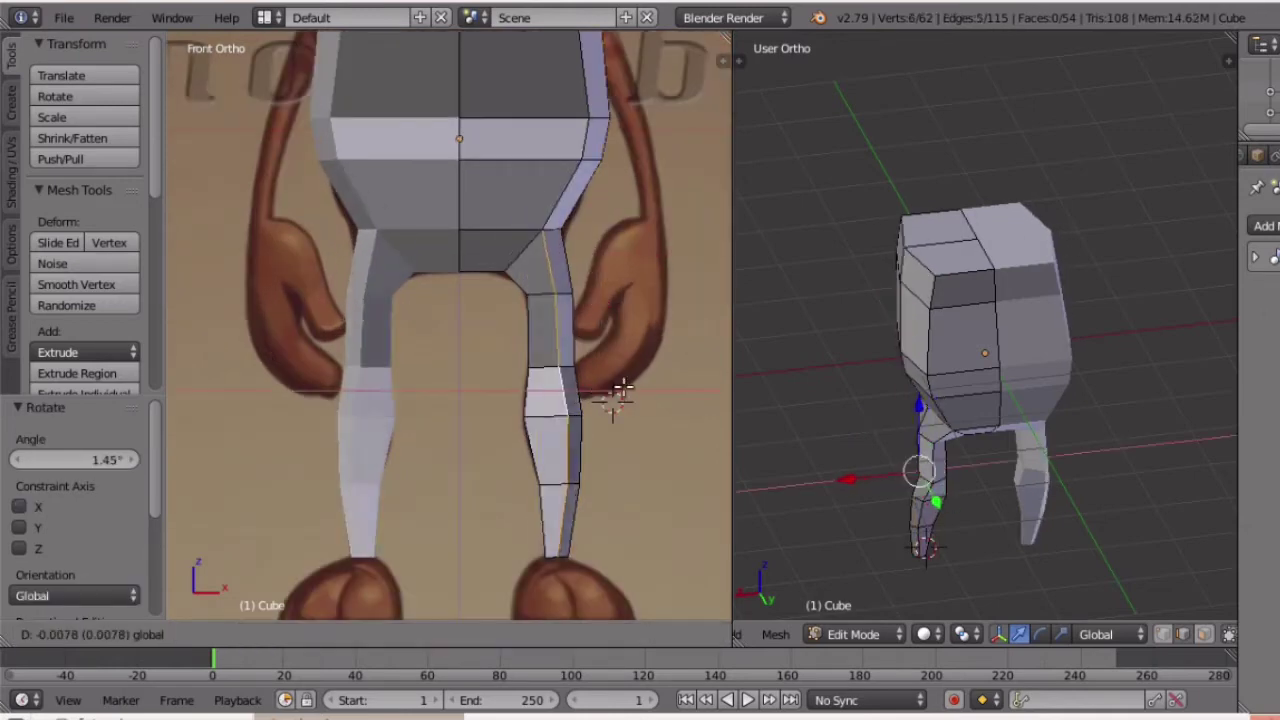
click(618, 391)
scroll(619, 370, down, 1)
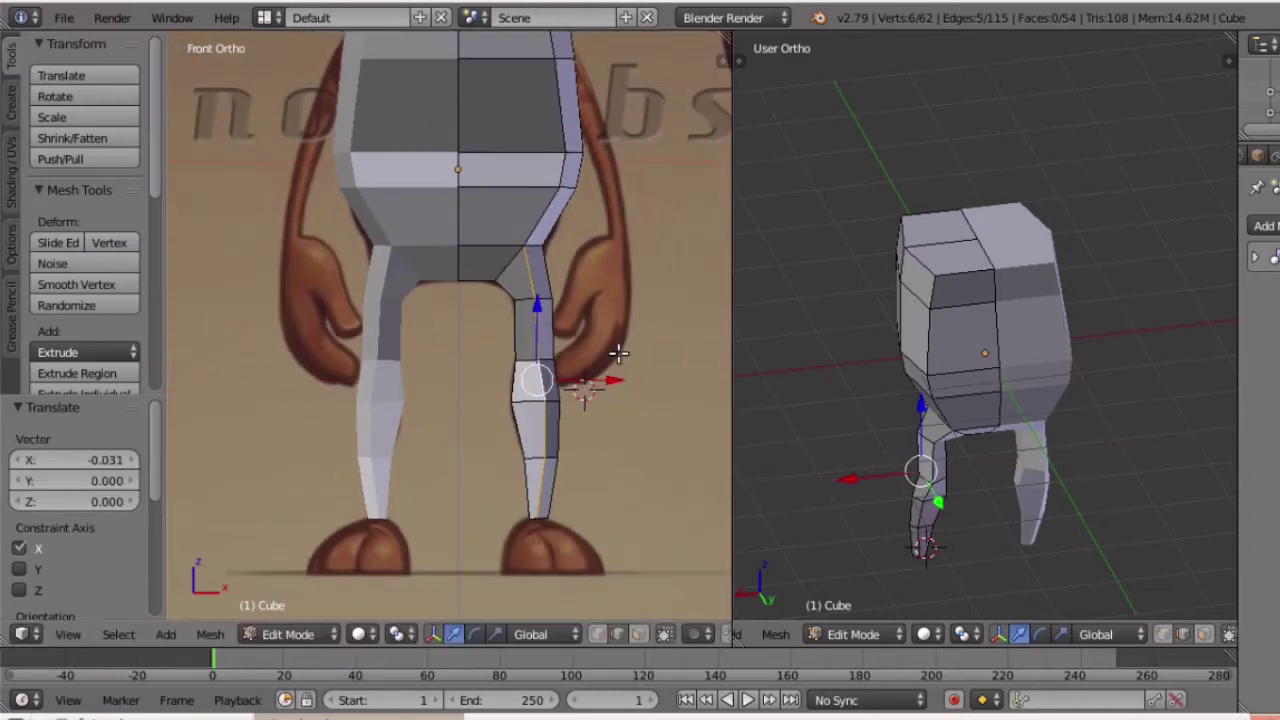
Move the body's rear corner edge line -0.151 along X to round the side.
shift+middle_drag(617, 209, 618, 340)
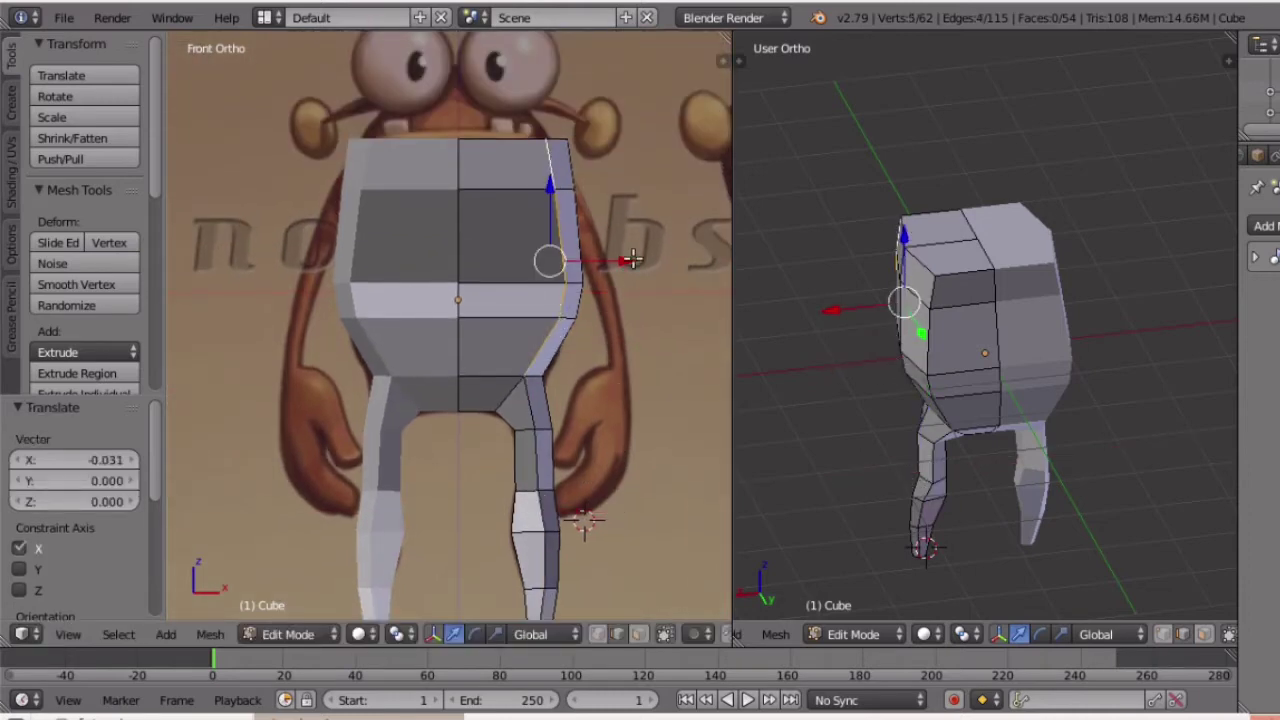
drag(632, 260, 614, 258)
scroll(546, 320, down, 1)
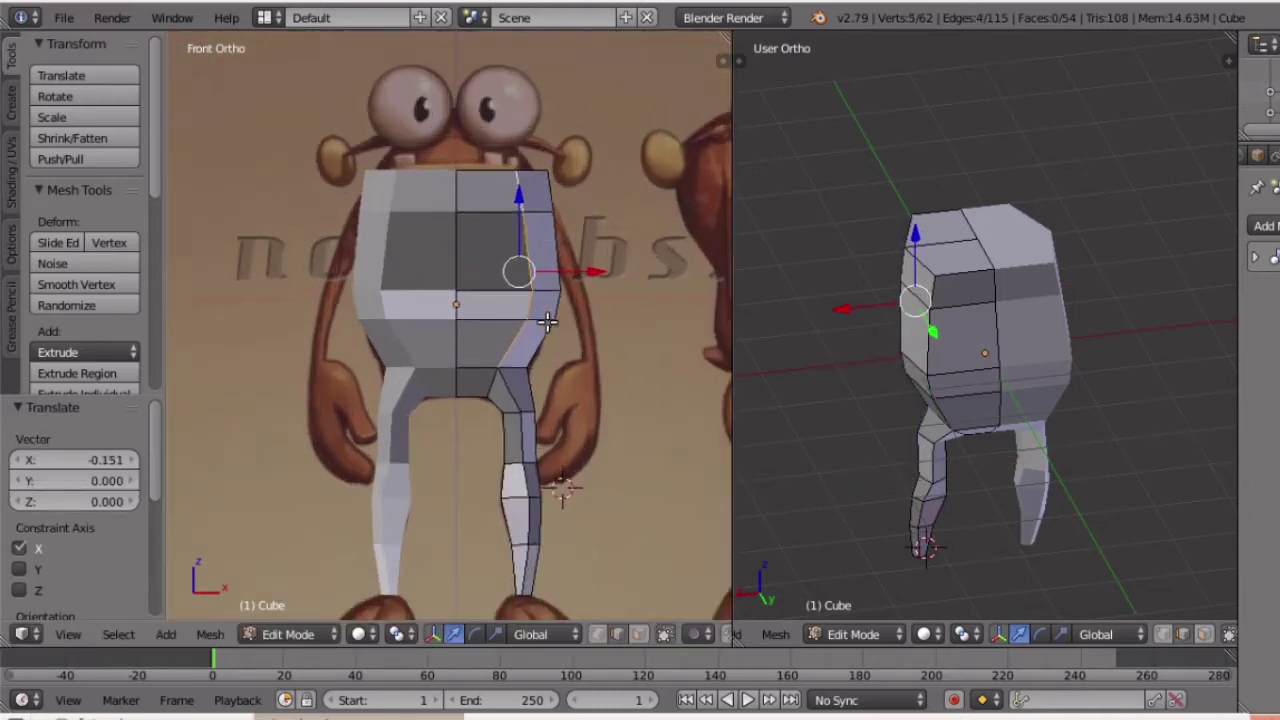
Move the body's front corner edge line -0.157 along X.
scroll(547, 322, up, 2)
key(z)
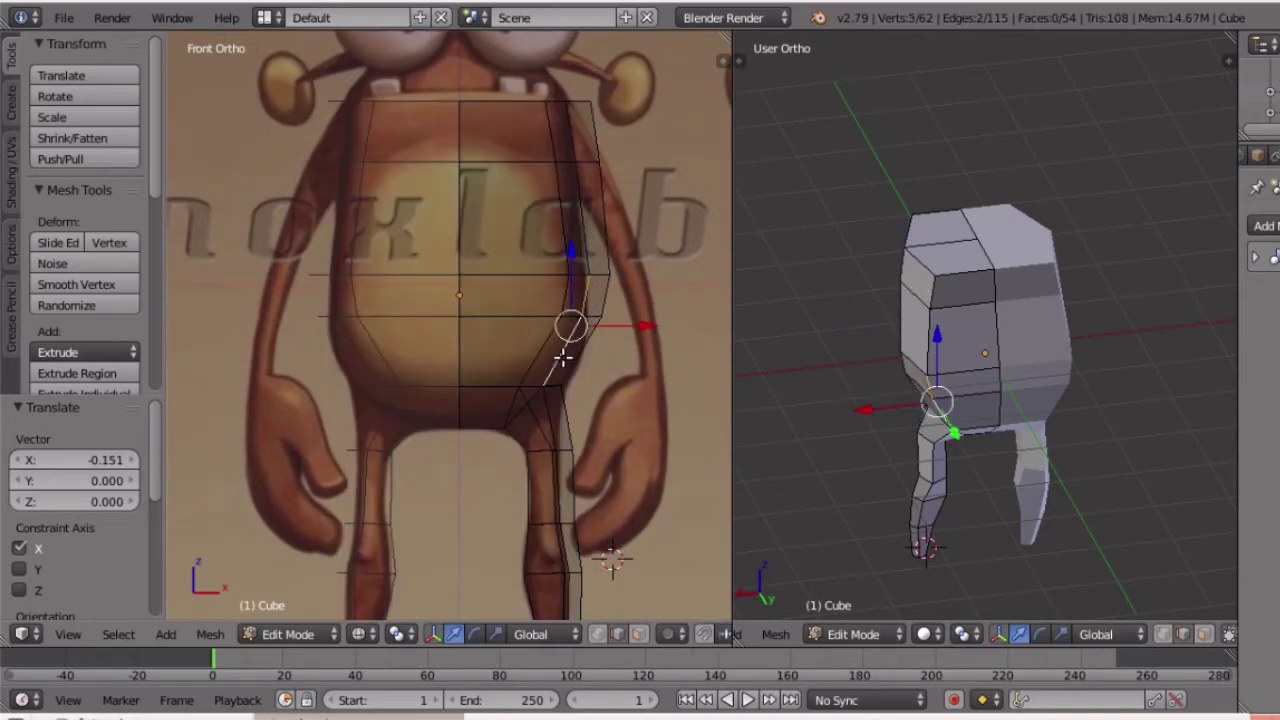
drag(622, 247, 603, 248)
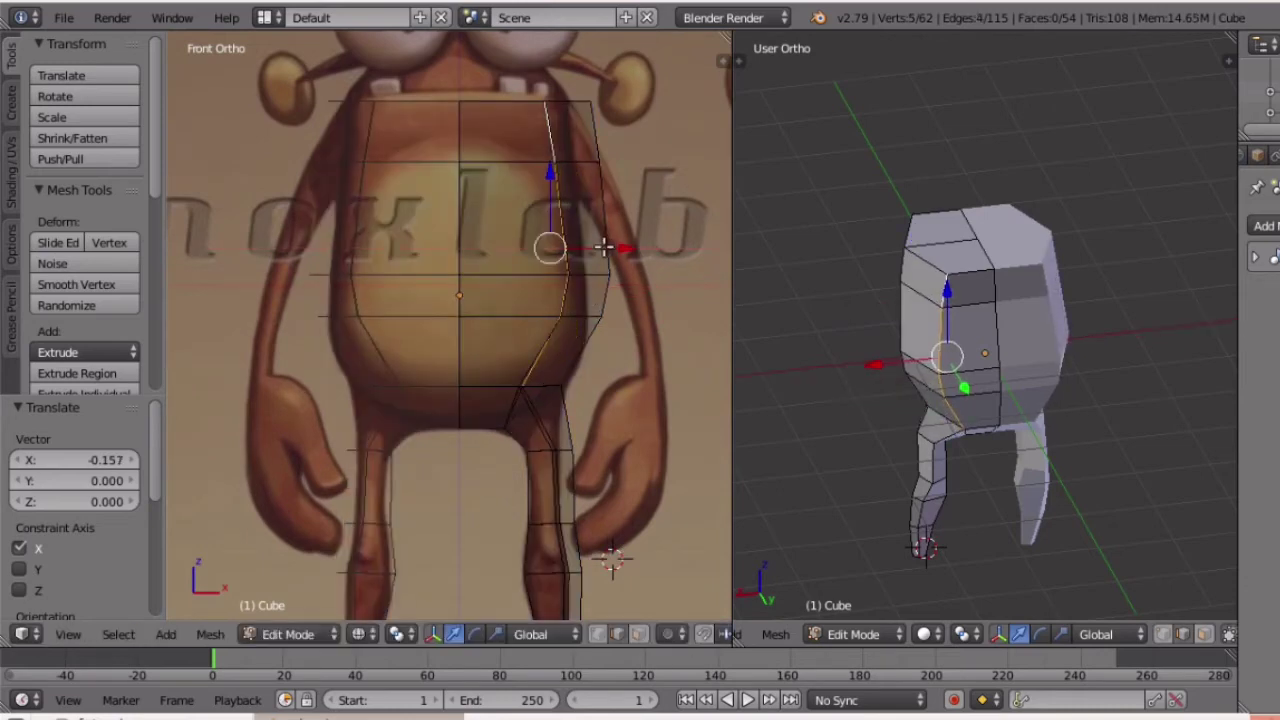
Move the leg's remaining corner edge line -0.033 along X to follow the leg reference.
key(z)
shift+scroll(601, 251, down, 10)
key(z)
scroll(604, 250, up, 2)
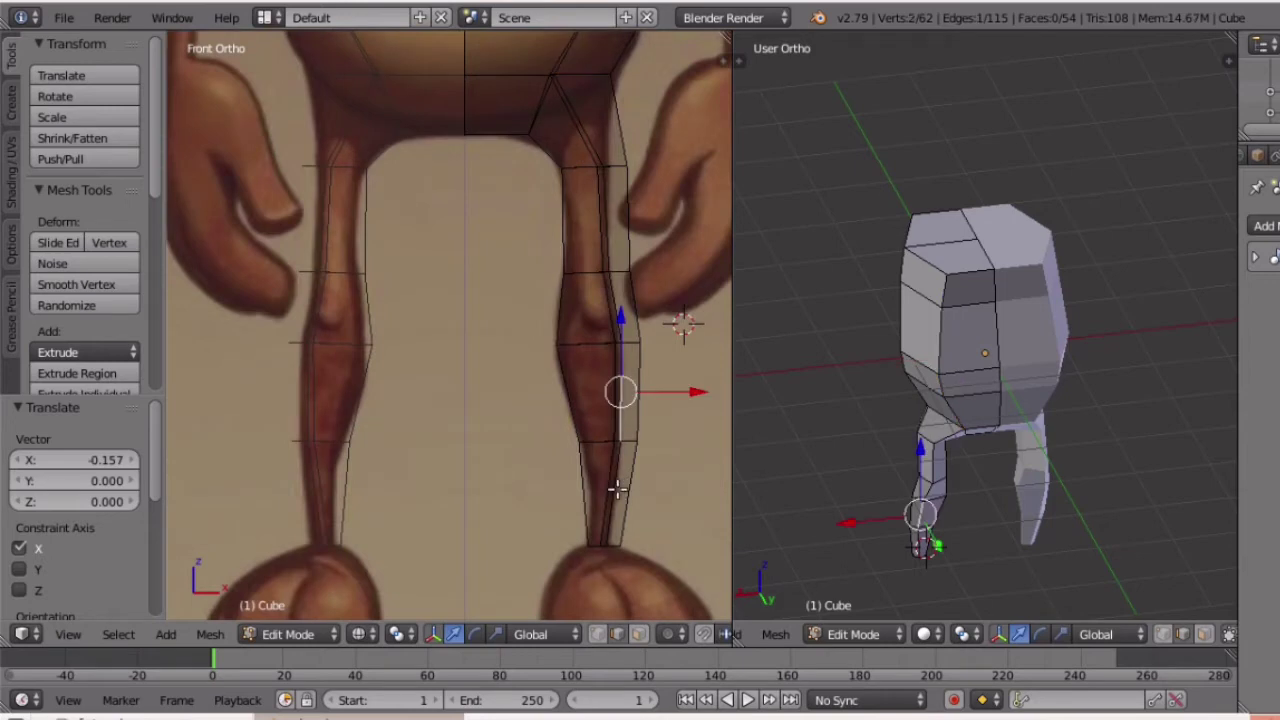
drag(678, 308, 672, 318)
Move the leg's outer middle edge line and its hip edge inward along X to match the front reference.
key(z)
scroll(665, 335, down, 3)
middle_drag(598, 350, 757, 442)
scroll(505, 389, up, 3)
right_click(395, 450)
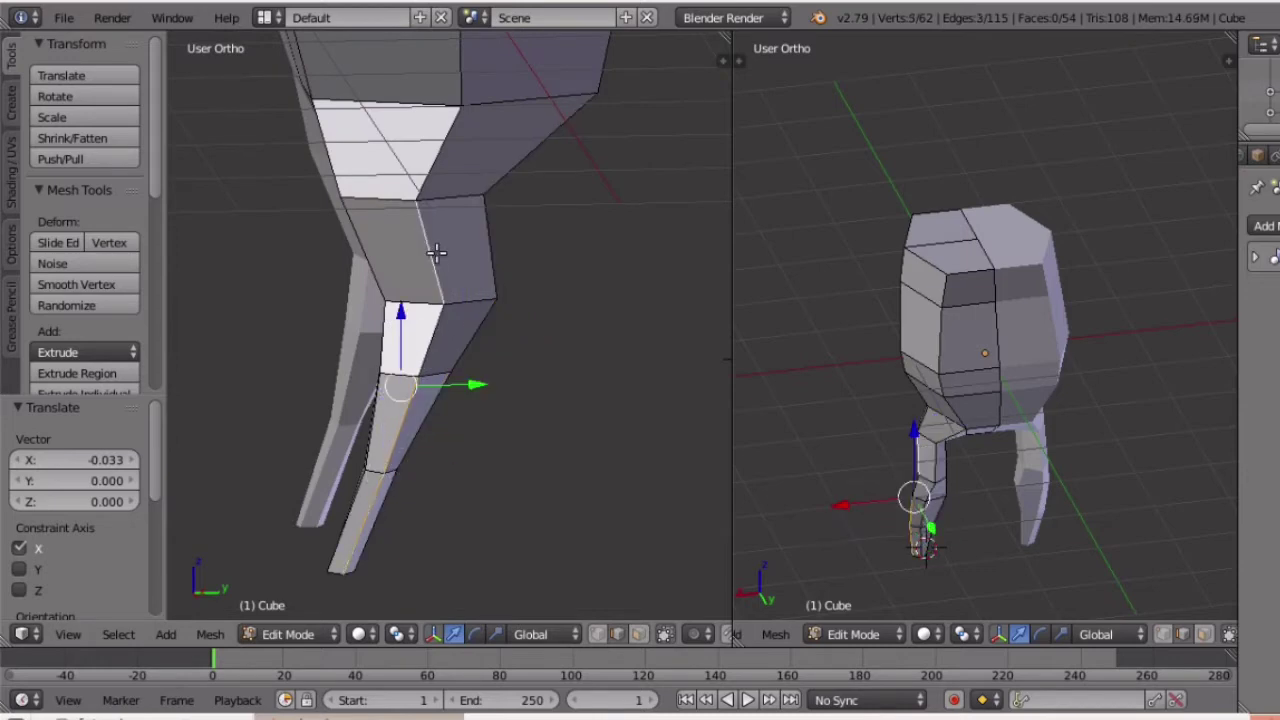
key(KP_1)
drag(703, 354, 693, 358)
drag(660, 122, 651, 121)
scroll(646, 123, down, 3)
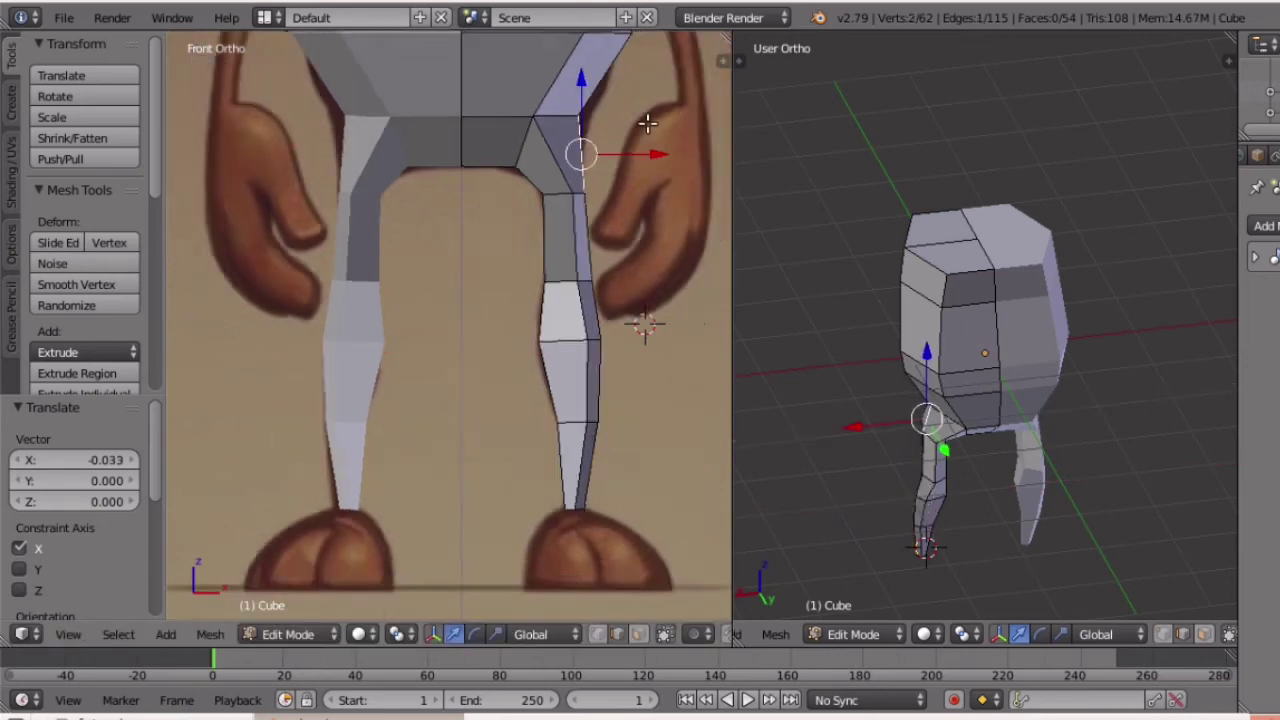
Move the single outer hip vertex 0.094 along X where the body meets the leg.
key(z)
key(z)
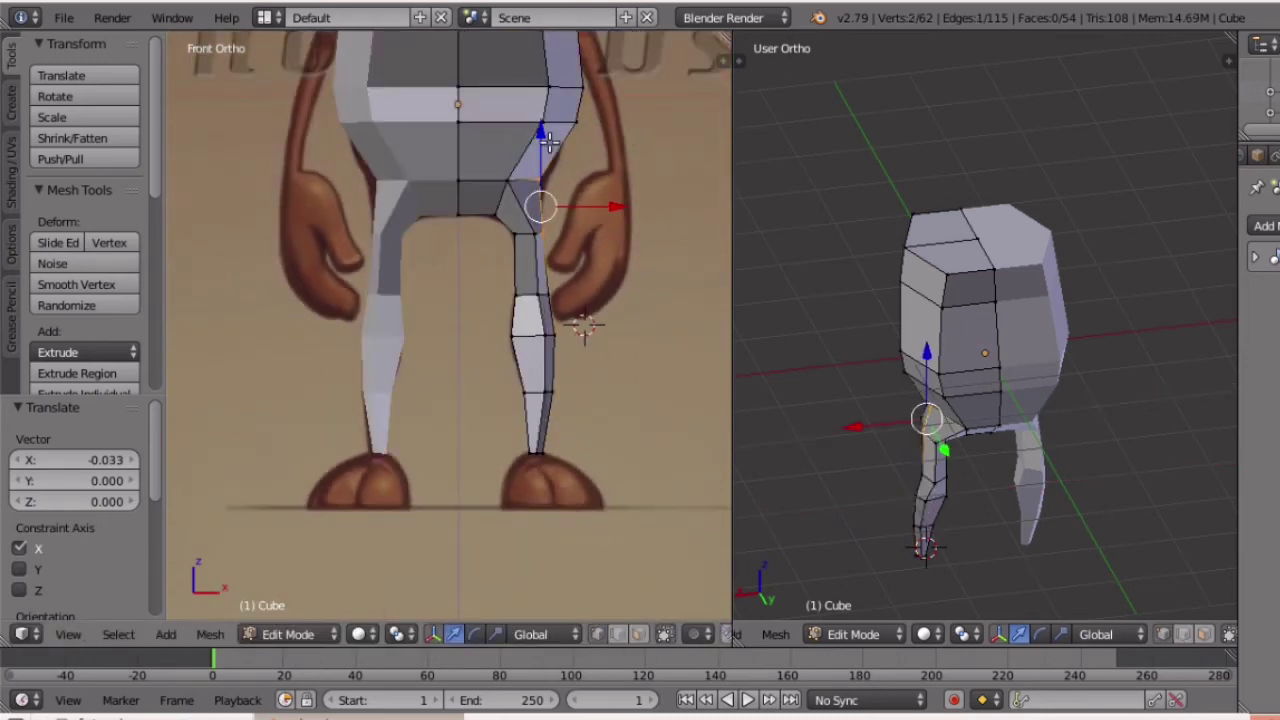
key(a)
key(z)
drag(606, 183, 620, 182)
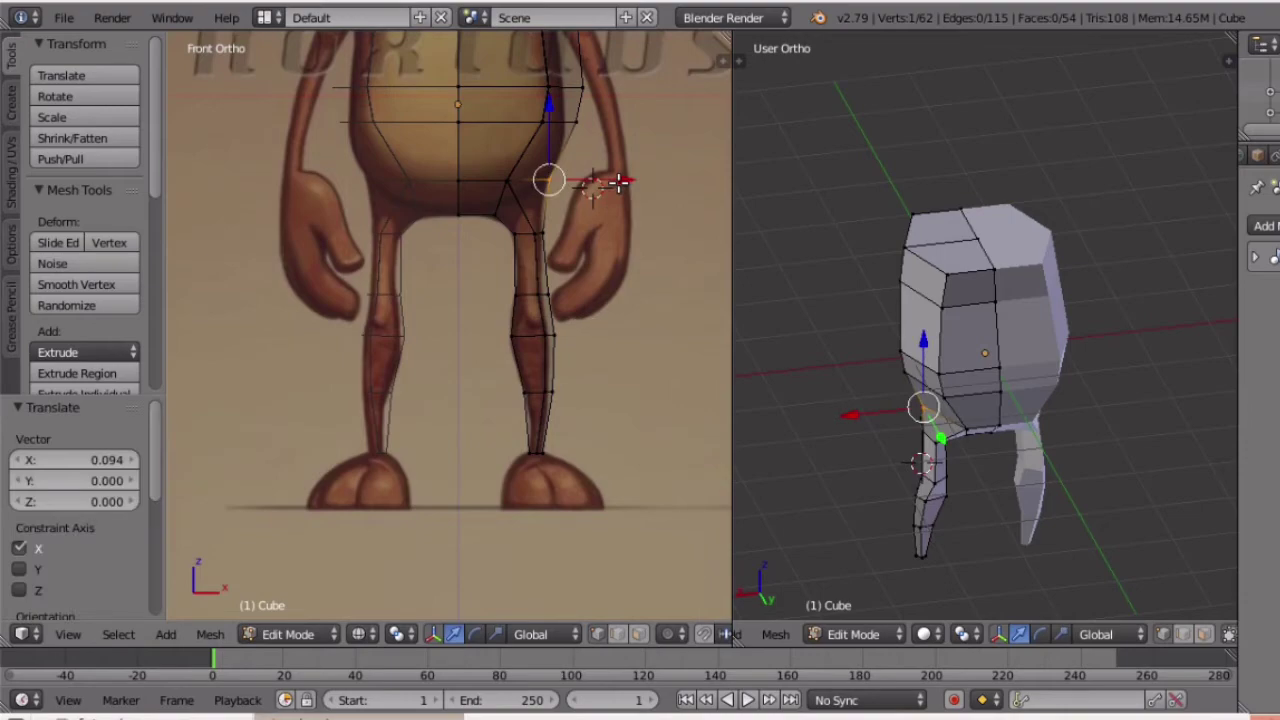
Select the body's rear corner edge line and shift it -0.033 along X.
shift+middle_drag(229, 228, 172, 432)
scroll(251, 200, up, 2)
key(z)
mouse_move(262, 200)
middle_down()
mouse_move(460, 206)
mouse_move(239, 270)
mouse_move(469, 215)
mouse_move(582, 335)
middle_up()
key(KP_1)
shift+right_click(371, 351)
middle_drag(350, 193, 372, 265)
drag(443, 300, 460, 295)
middle_drag(465, 345, 520, 370)
drag(490, 347, 508, 350)
middle_drag(514, 309, 455, 352)
drag(438, 332, 461, 314)
drag(460, 388, 455, 384)
middle_drag(470, 355, 291, 277)
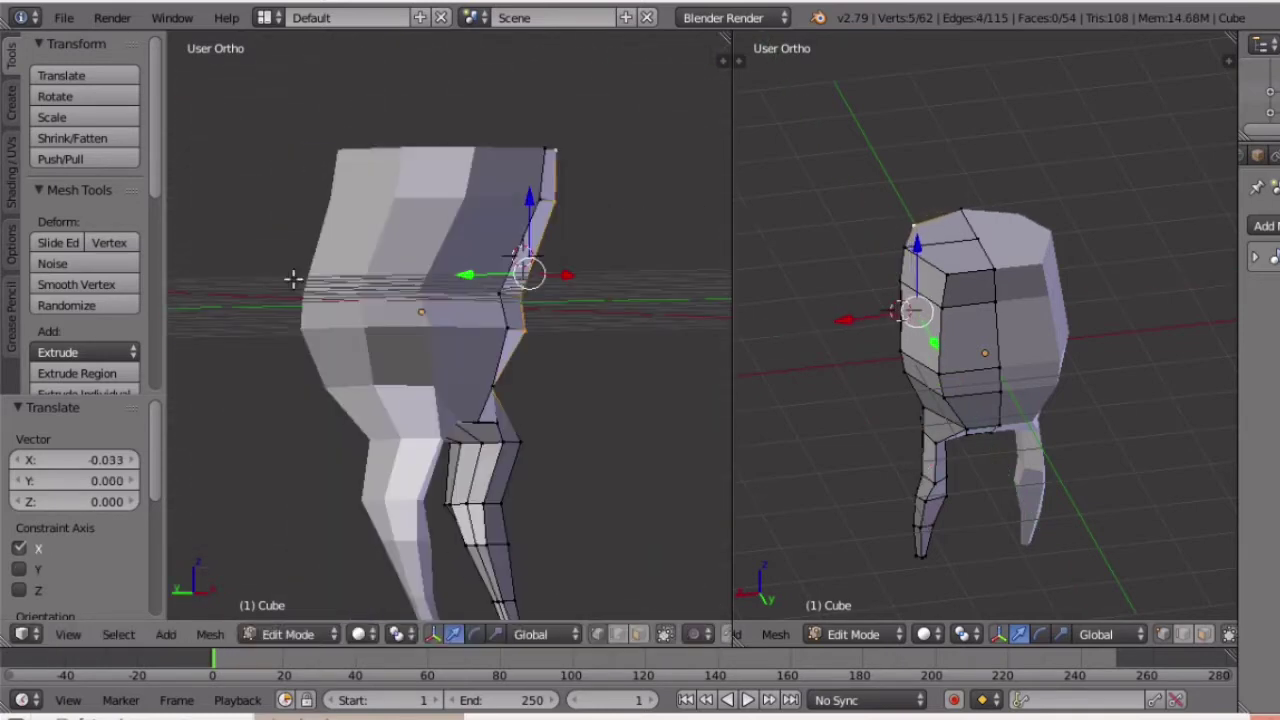
Select the four upper front corner vertices of the body and move them back along Y in the side view.
key(KP_1)
key(z)
key(KP_3)
scroll(900, 386, up, 4)
shift+middle_drag(900, 386, 745, 438)
key(z)
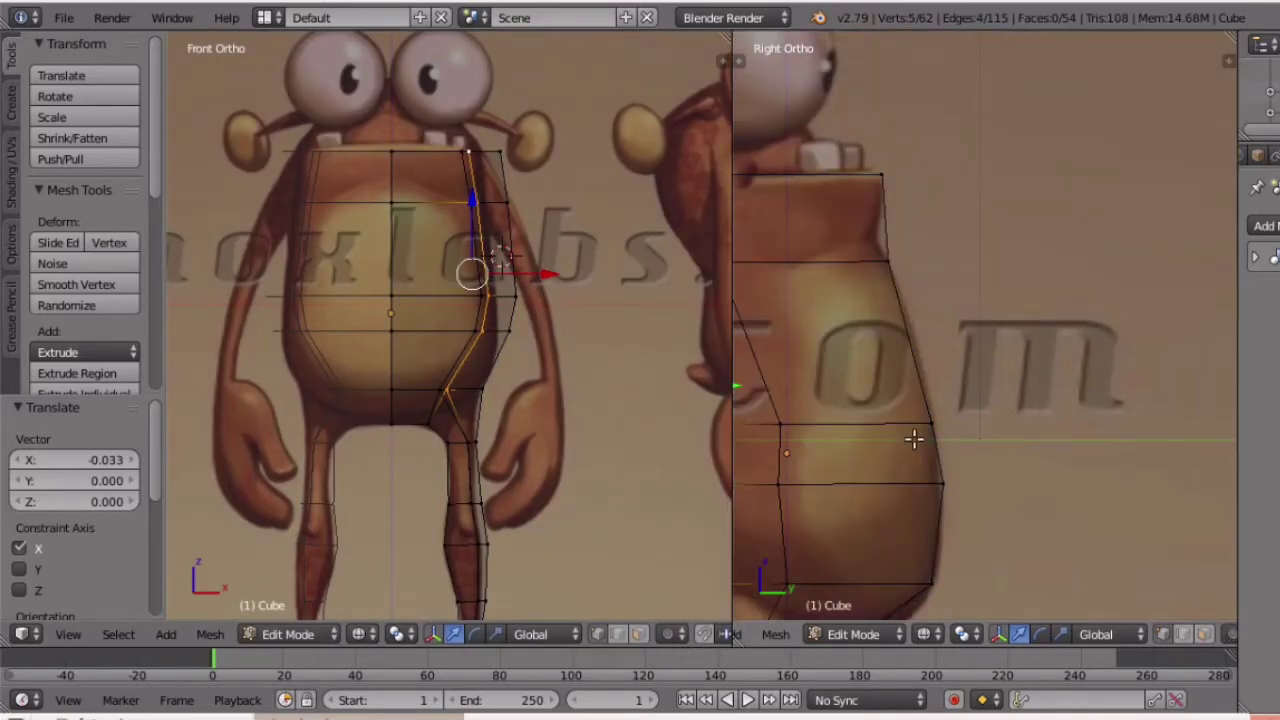
right_click(944, 486)
middle_drag(944, 487, 1050, 470)
key(KP_1)
key(KP_3)
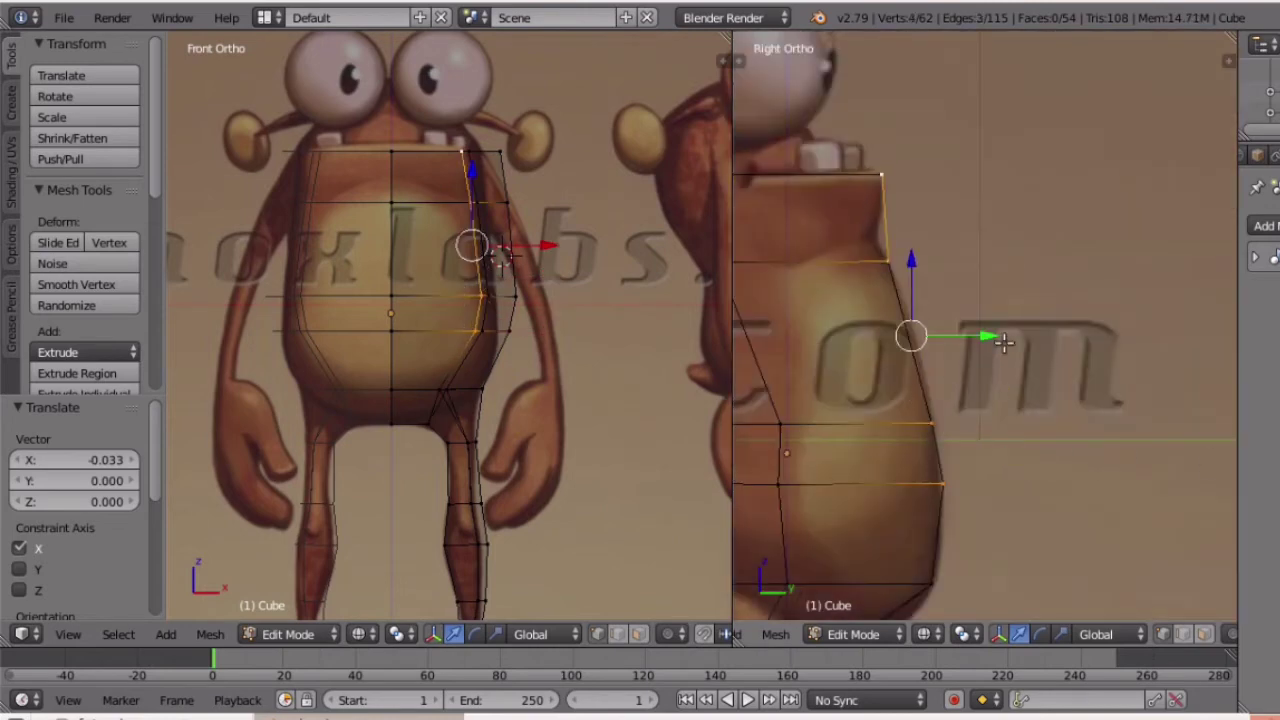
drag(996, 340, 962, 344)
Move the lower front corner vertex of the belly -0.100 along Y.
right_click(935, 584)
drag(962, 586, 906, 590)
key(z)
Move a lower body vertex back along Y in the side view to smooth the area above the legs.
scroll(837, 477, down, 3)
middle_drag(853, 482, 1003, 450)
scroll(869, 423, up, 3)
scroll(869, 423, down, 4)
right_click(998, 436)
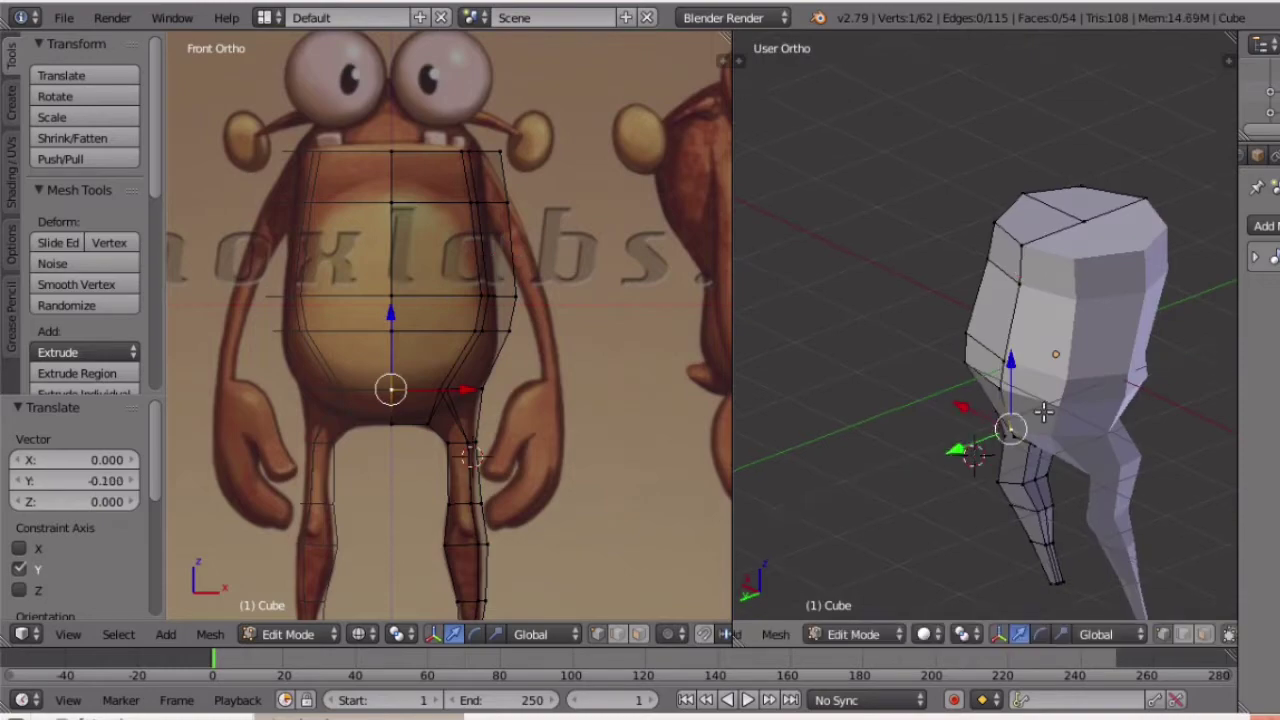
middle_drag(1044, 412, 1084, 352)
key(KP_3)
scroll(1000, 375, up, 2)
right_click(938, 390)
drag(985, 391, 940, 392)
middle_drag(962, 408, 1112, 450)
Move the lower rear centre vertex of the body -0.019 along Y.
key(KP_3)
right_click(929, 475)
drag(1004, 475, 994, 473)
middle_drag(1000, 482, 1070, 538)
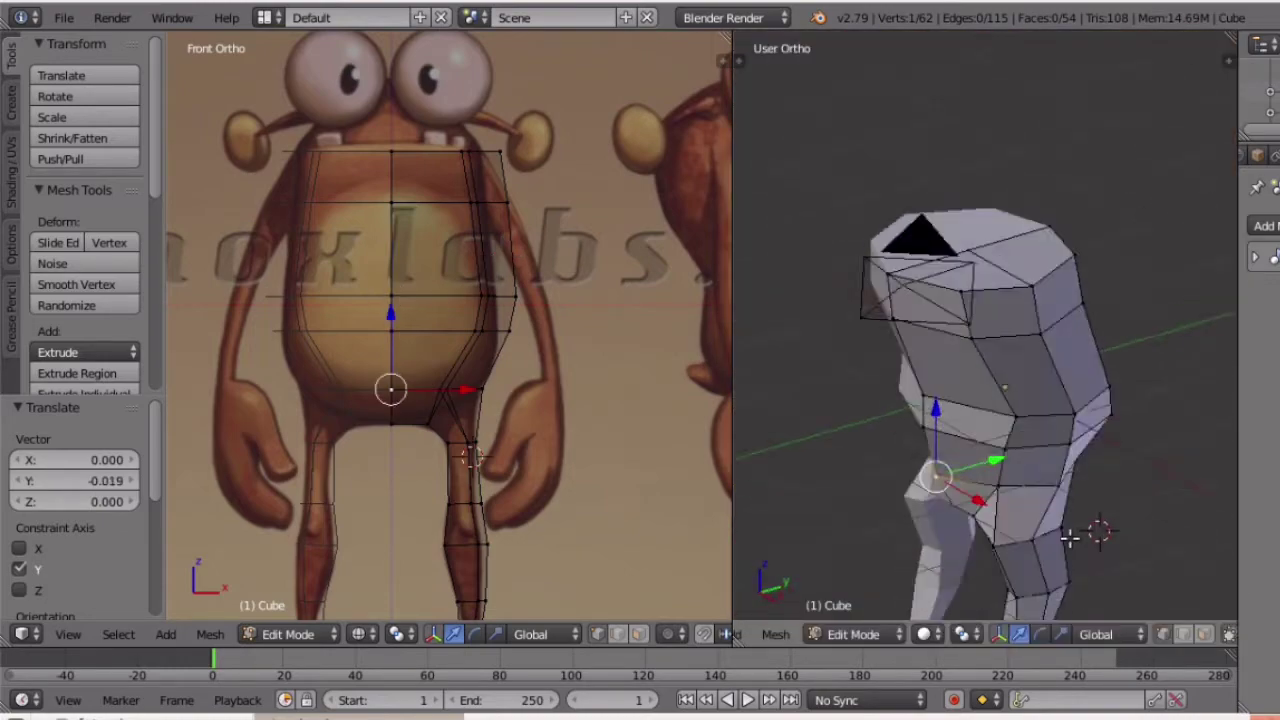
Select the upper side face at shoulder height and extrude it outward to start the arm.
key(KP_3)
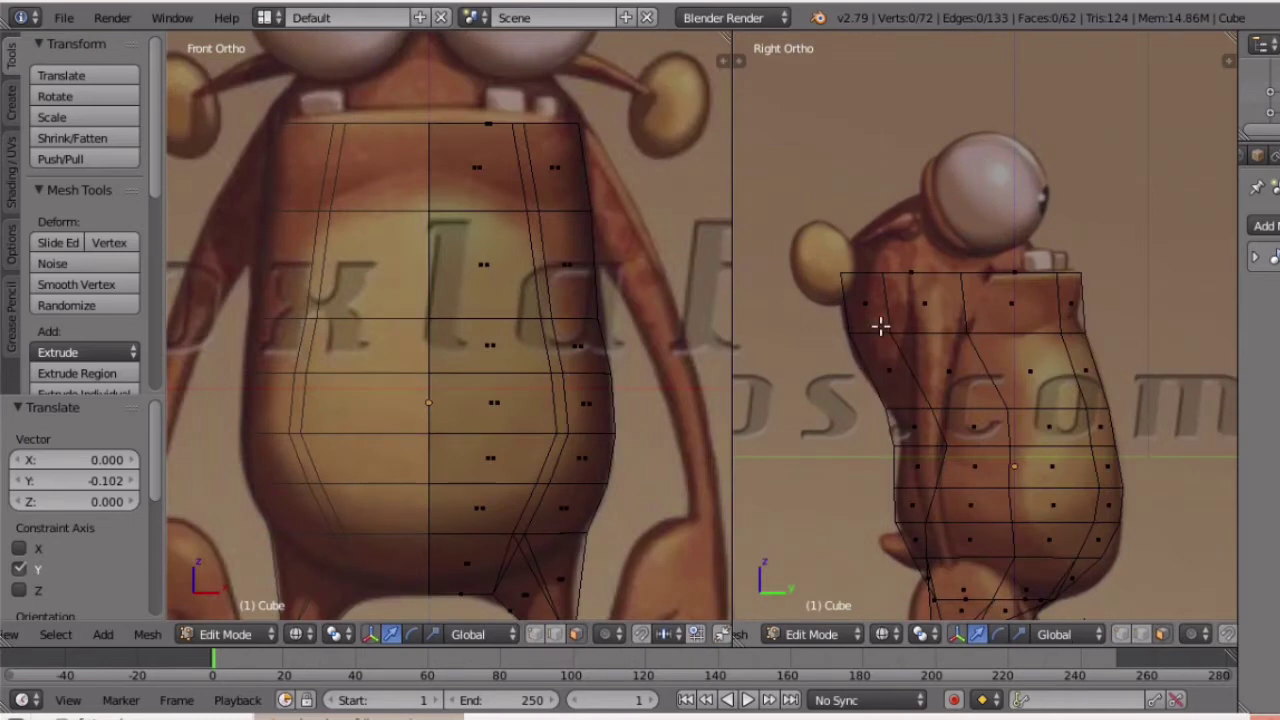
right_click(913, 315)
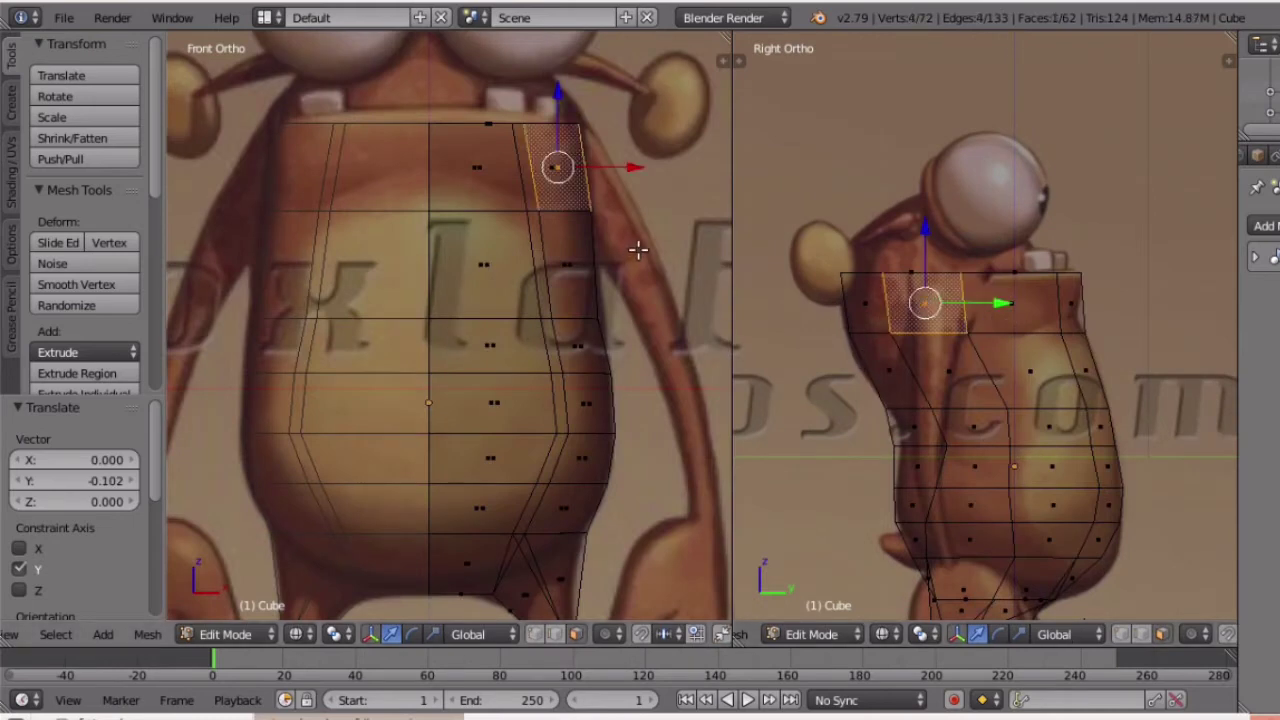
scroll(638, 249, down, 2)
scroll(638, 249, up, 2)
middle_drag(938, 304, 848, 337)
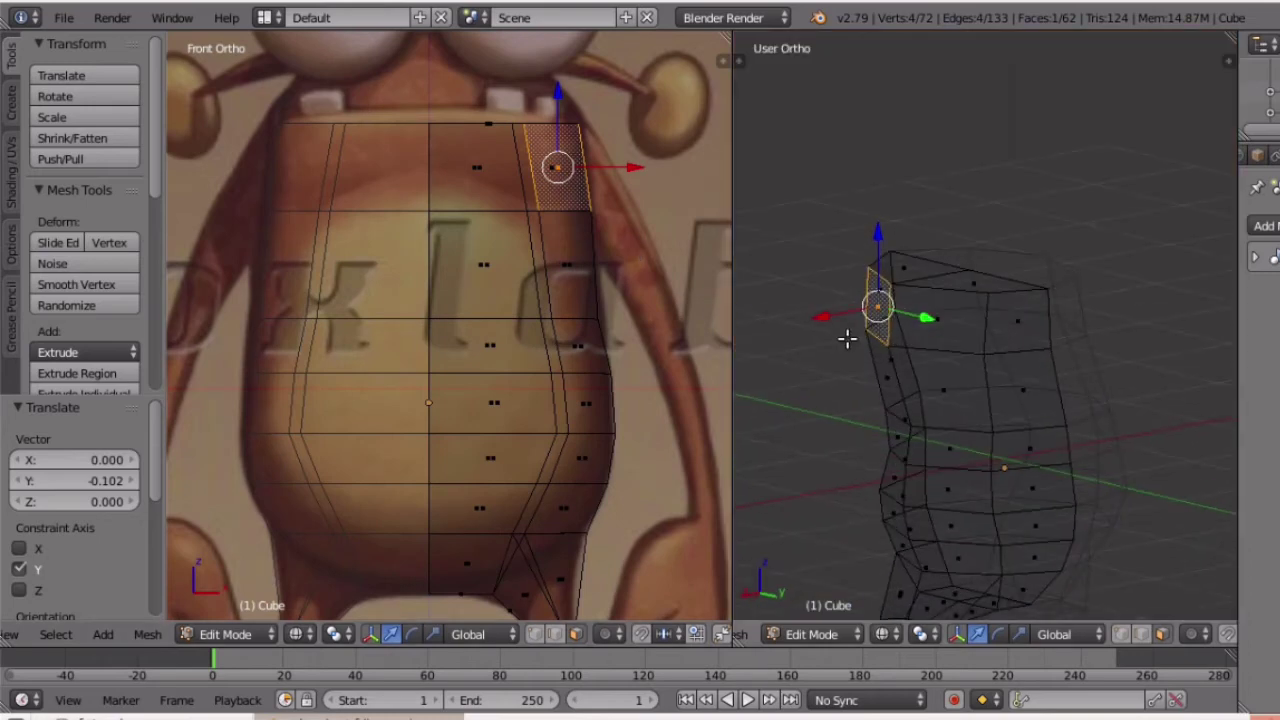
key(KP_3)
key(KP_1)
key(KP_3)
key(e)
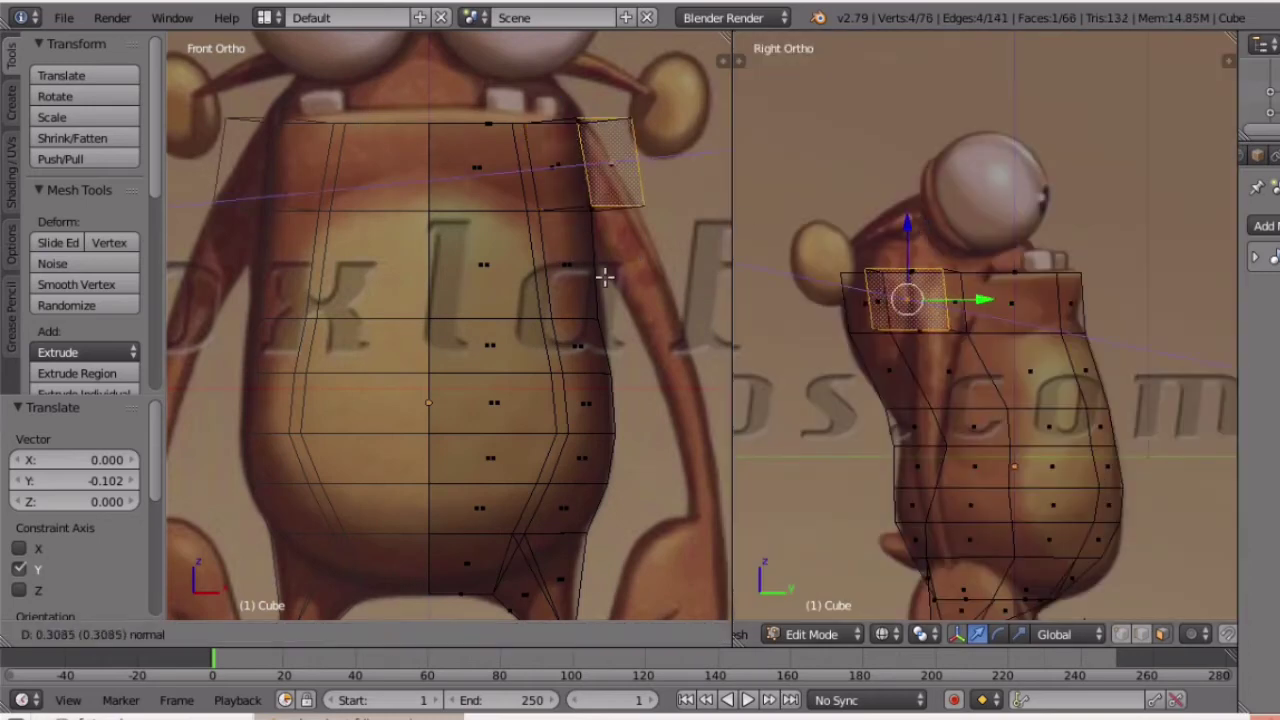
click(625, 270)
scroll(645, 262, down, 2)
Scale the extruded shoulder face down, rotate it and position it over the arm in the front reference.
key(s)
click(646, 257)
key(r)
drag(579, 179, 566, 230)
click(634, 253)
key(s)
click(622, 252)
click(568, 209)
key(s)
key(x)
right_click(659, 257)
key(ctrl+z)
key(ctrl+z)
Scale the shoulder face along X, rotate it toward the arm direction and lower it 0.071 along Z.
key(s)
key(x)
click(600, 253)
key(r)
click(640, 284)
key(s)
click(619, 245)
Extrude the shoulder face down the upper arm, then resize and move its end onto the reference.
key(e)
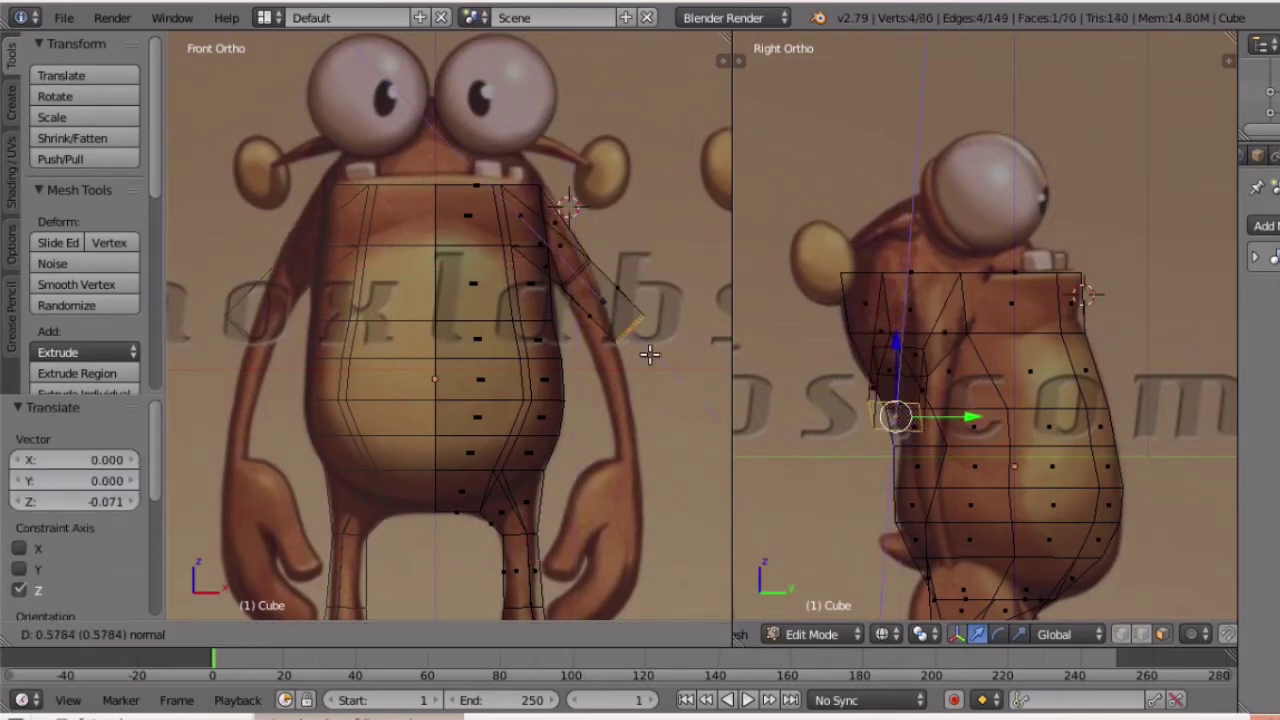
click(653, 358)
key(s)
key(g)
click(623, 333)
Extrude the arm end 0.745 down to the wrist and move it inward onto the forearm reference.
key(e)
click(677, 426)
key(g)
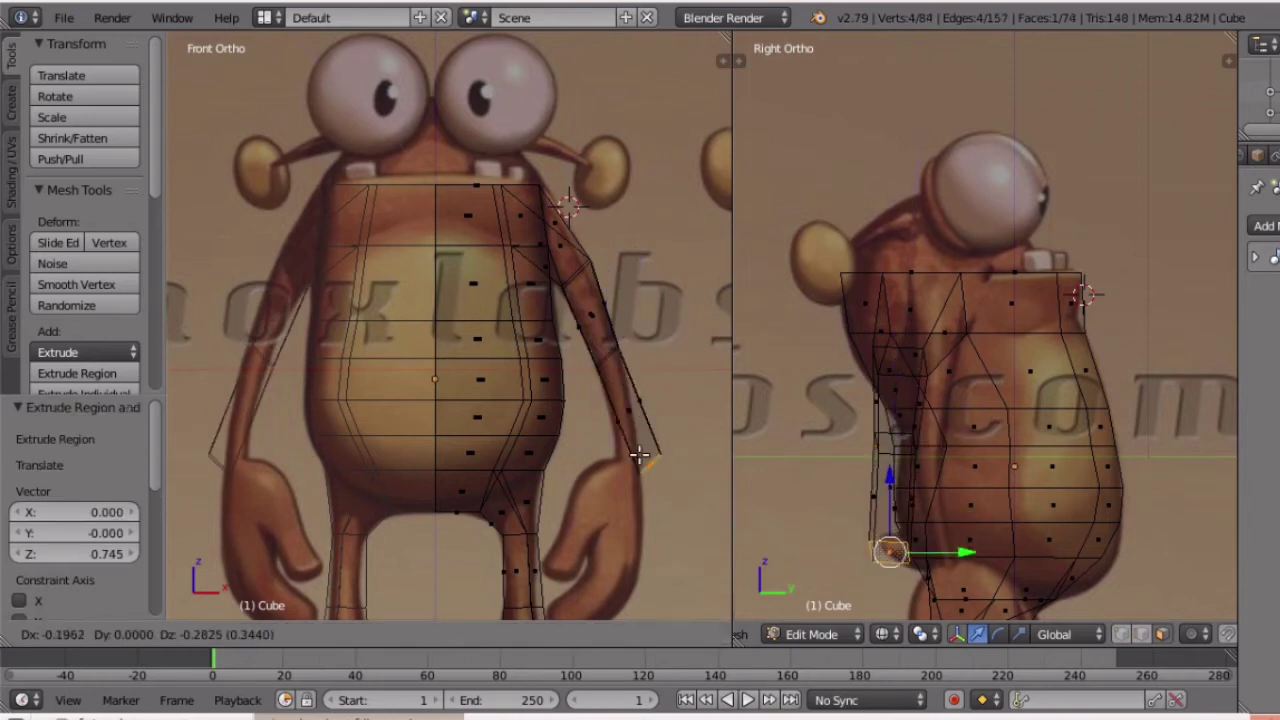
click(629, 453)
Rotate and scale the wrist face to the forearm's width, and lower it 0.055 along Z.
key(r)
click(686, 440)
key(s)
click(661, 426)
drag(628, 399, 628, 406)
Select the upper arm edge loop, move it about 0.24 along Y and scale it along Y in the side view.
scroll(980, 500, up, 3)
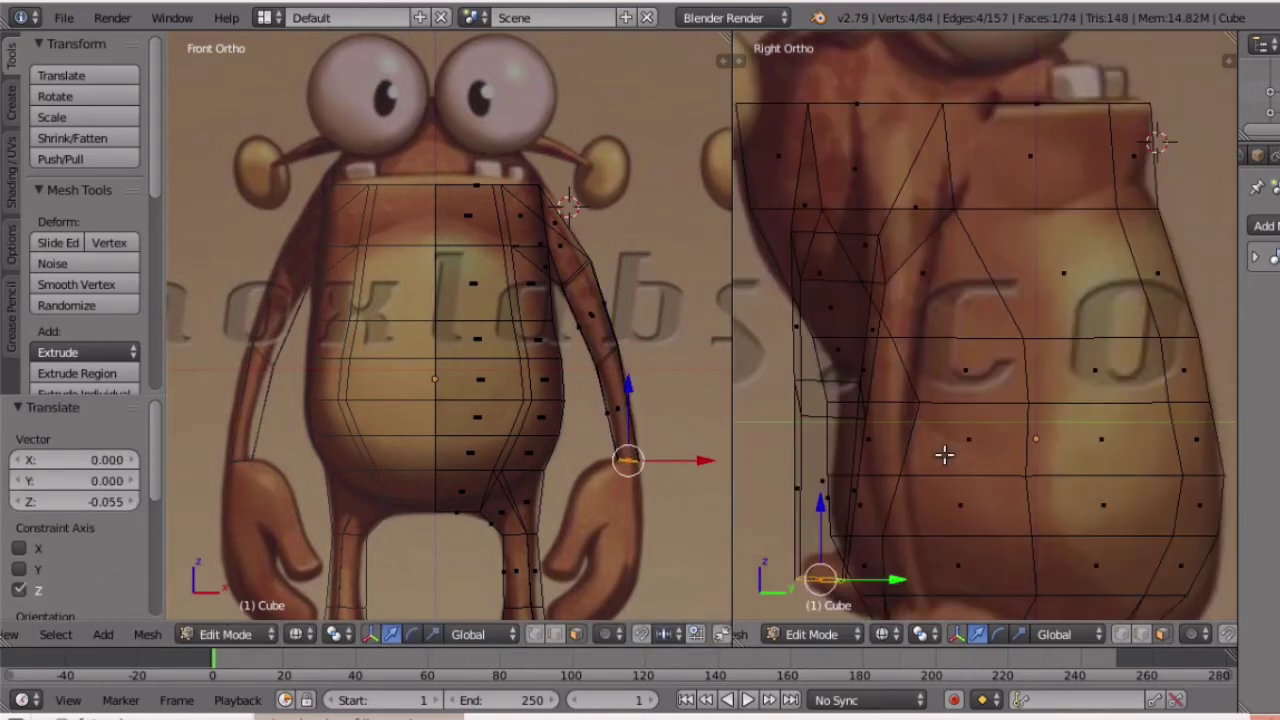
key(z)
alt+right_click(817, 227)
key(z)
click(918, 272)
drag(904, 258, 960, 260)
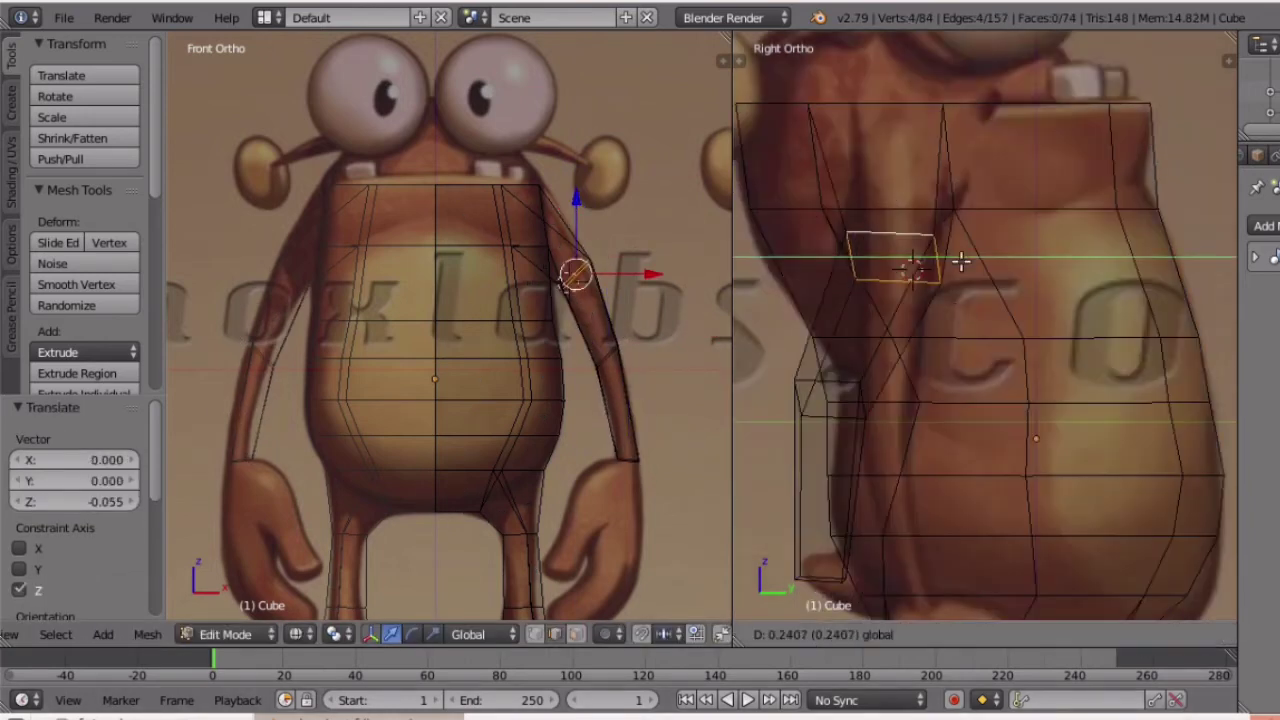
key(s)
key(y)
click(925, 284)
Select the elbow edge loop, move it 0.241 along Y and scale it to the arm's side reference.
key(a)
right_click(829, 380)
alt+right_click(831, 381)
drag(904, 397, 960, 395)
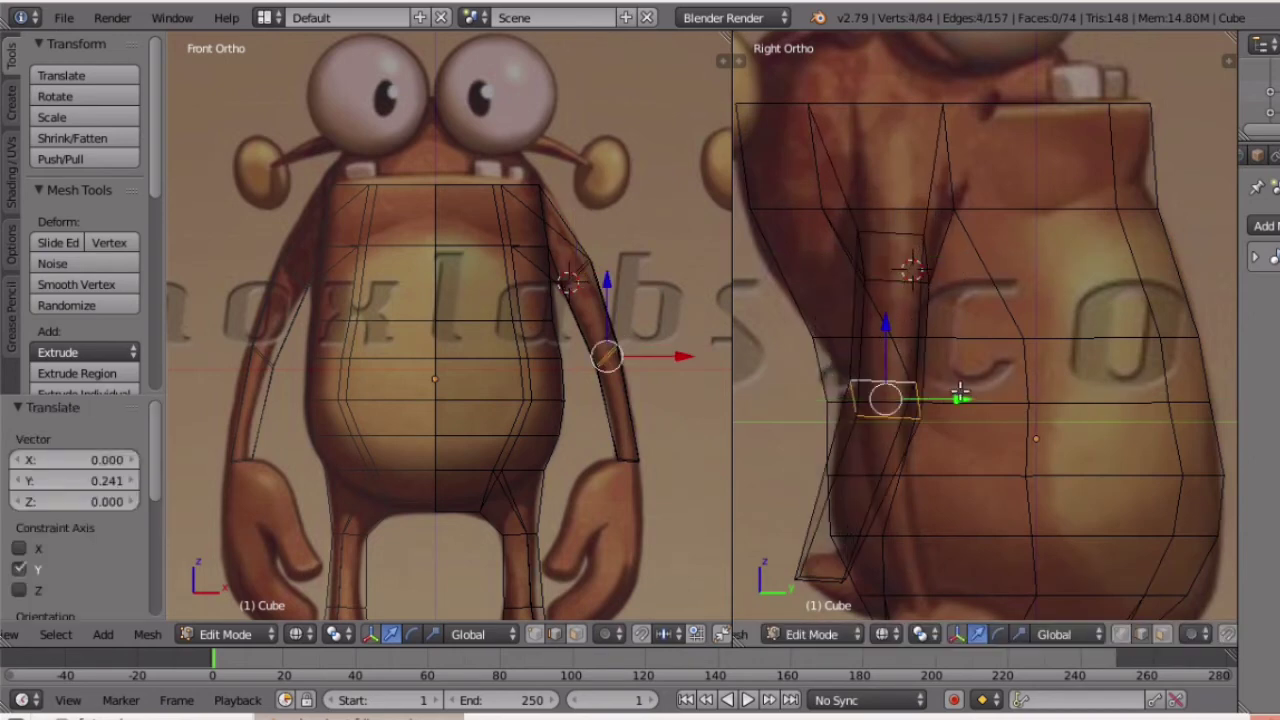
key(s)
click(953, 397)
Fit the wrist face to the side reference by shifting it forward along Y, scaling it and adjusting its height.
key(a)
key(ctrl+z)
drag(902, 578, 986, 578)
key(ctrl+Tab)
click(812, 592)
right_click(810, 577)
key(s)
click(984, 530)
key(g)
key(z)
click(888, 463)
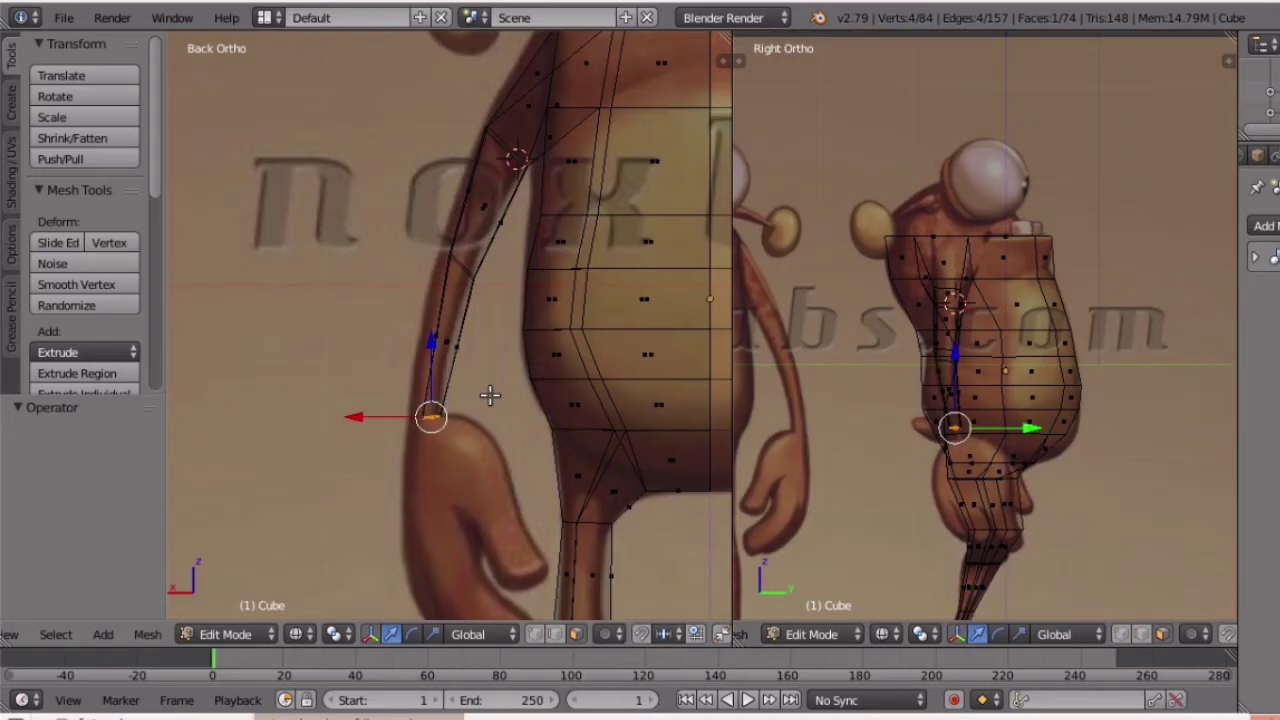
Extrude the wrist face 0.185 along Z and enlarge it by a factor of 3.685 to start the hand.
shift+middle_drag(486, 518, 485, 440)
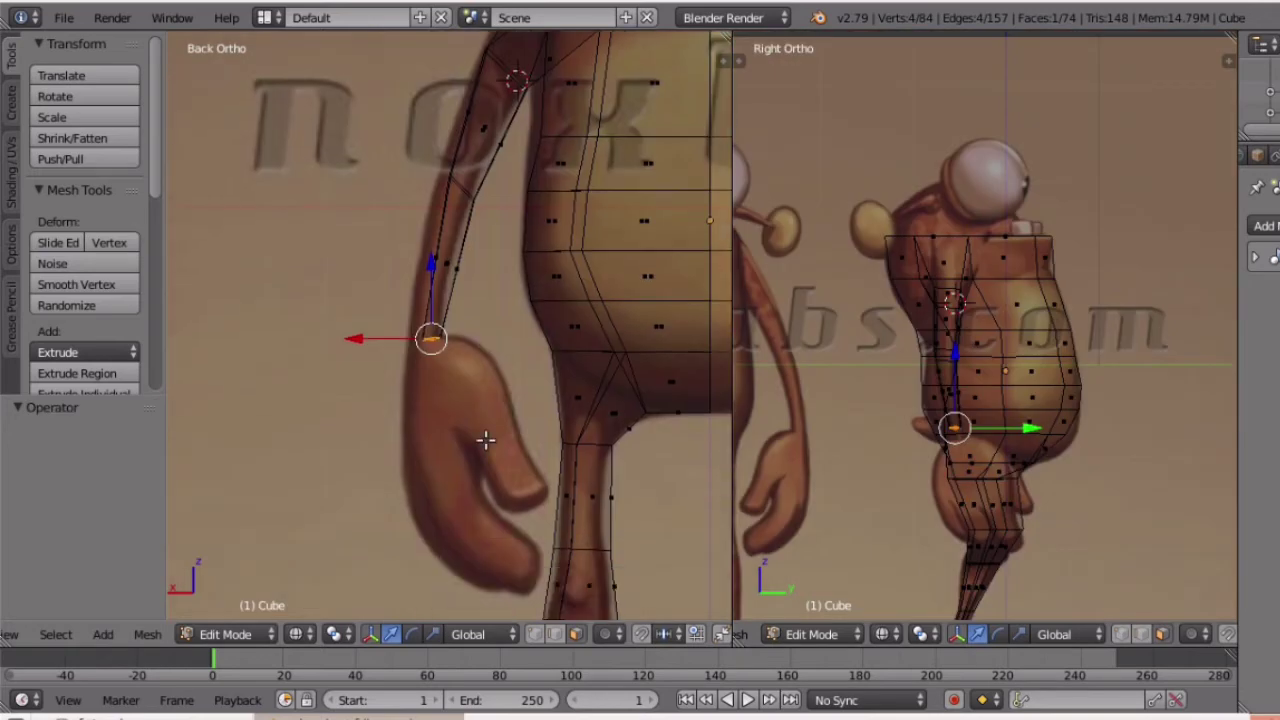
key(e)
click(487, 412)
key(s)
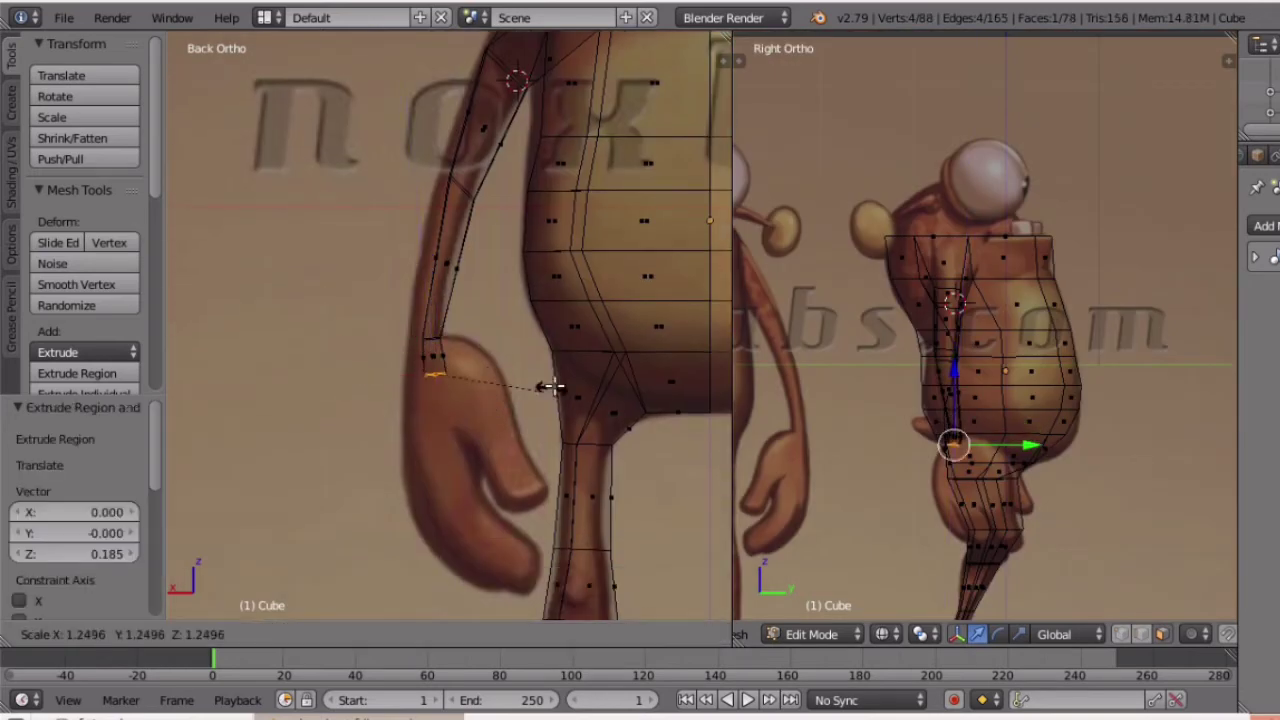
click(220, 384)
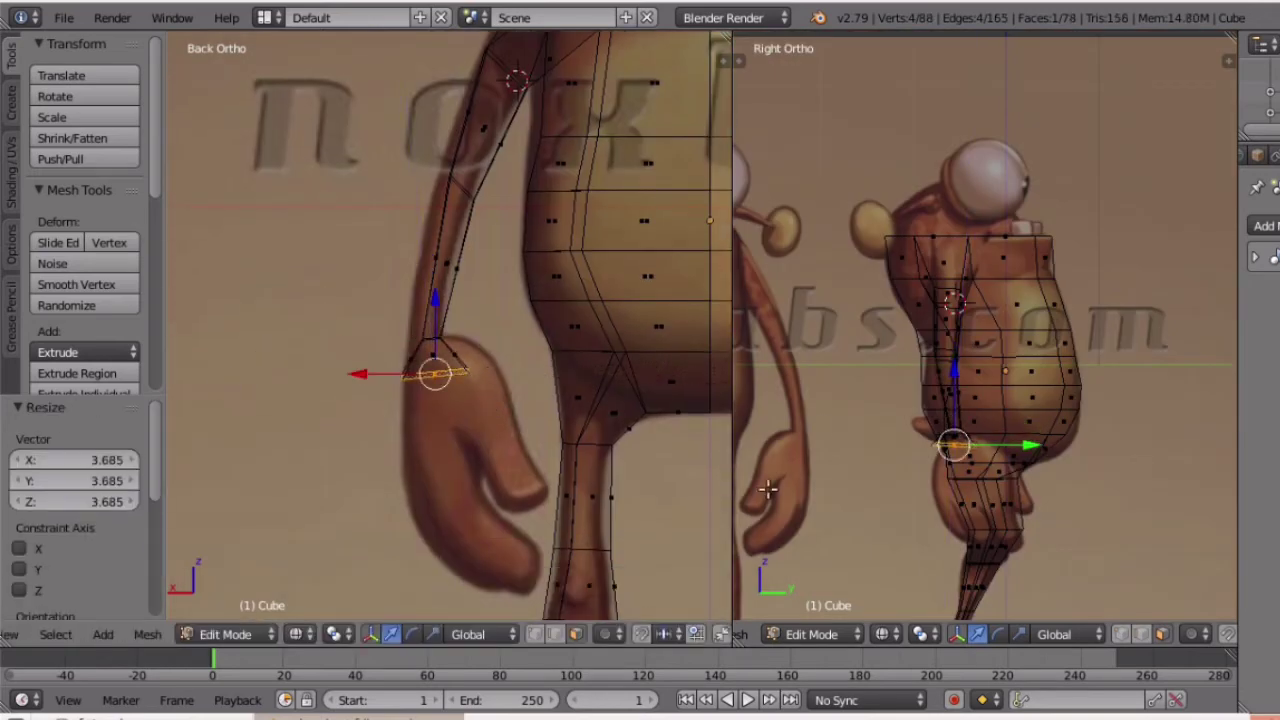
Move the hand's first section 0.151 along Y and widen it along Y to match the side reference.
scroll(831, 338, up, 4)
shift+scroll(831, 340, down, 7)
shift+scroll(832, 343, down, 4)
scroll(831, 342, up, 1)
scroll(830, 341, up, 1)
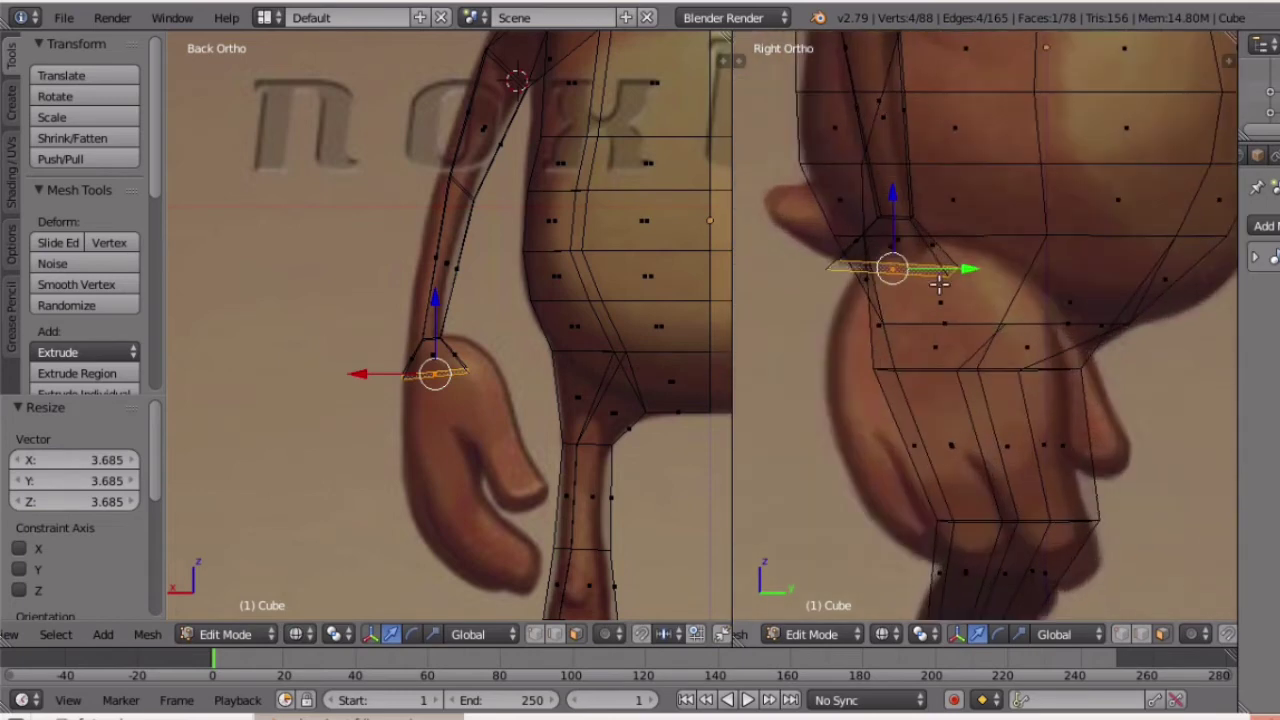
drag(960, 262, 1018, 266)
key(s)
key(y)
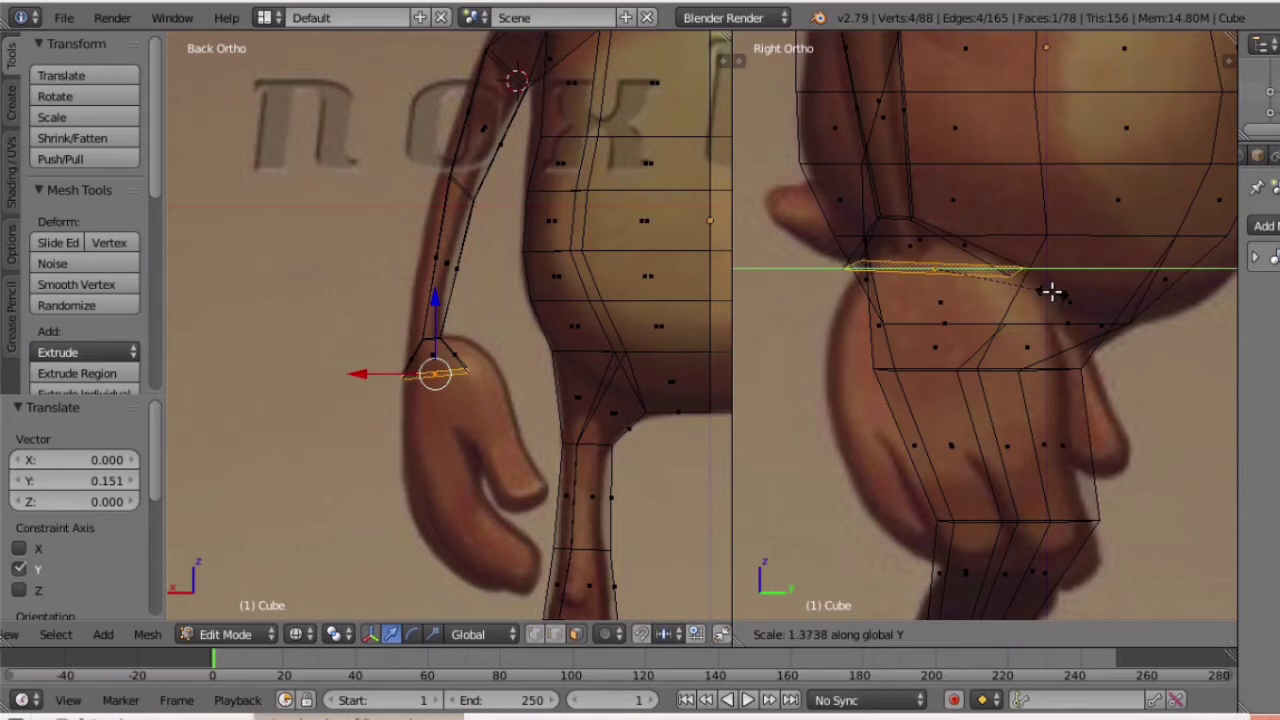
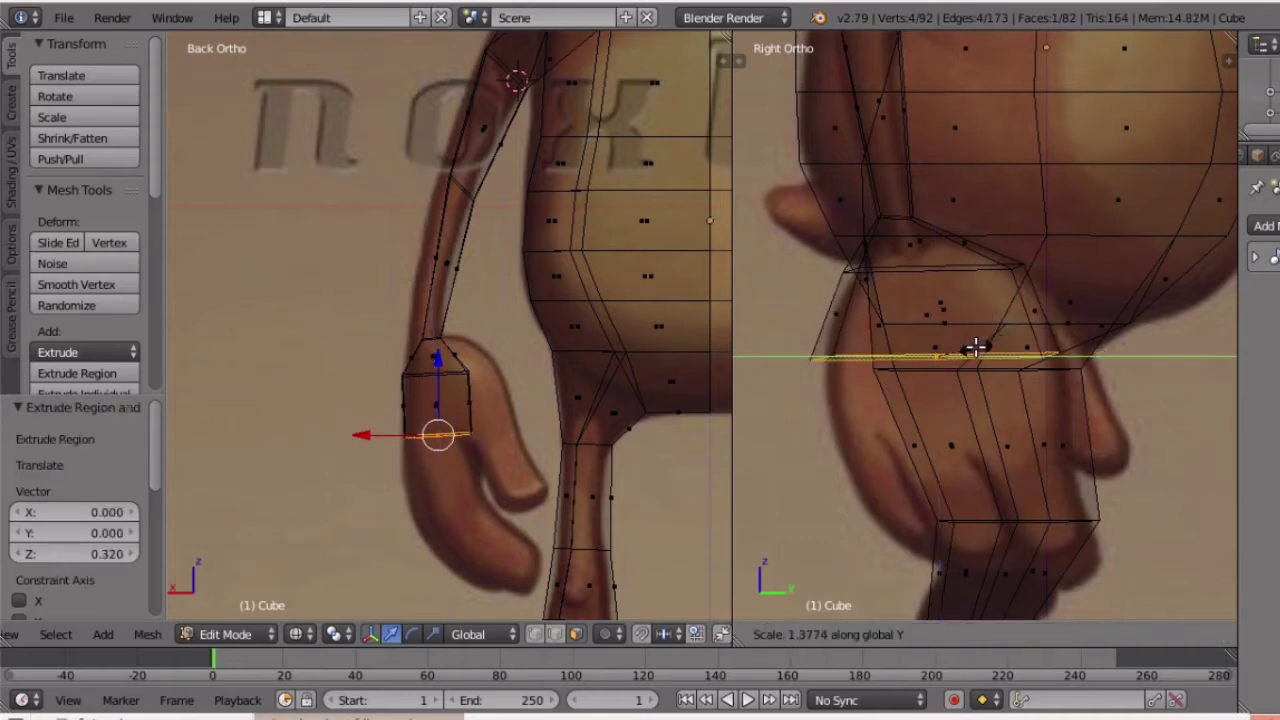
Widen the palm's end face by 1.325 along Y, then extrude it down to the knuckles and fit it to the hand's outline.
click(973, 345)
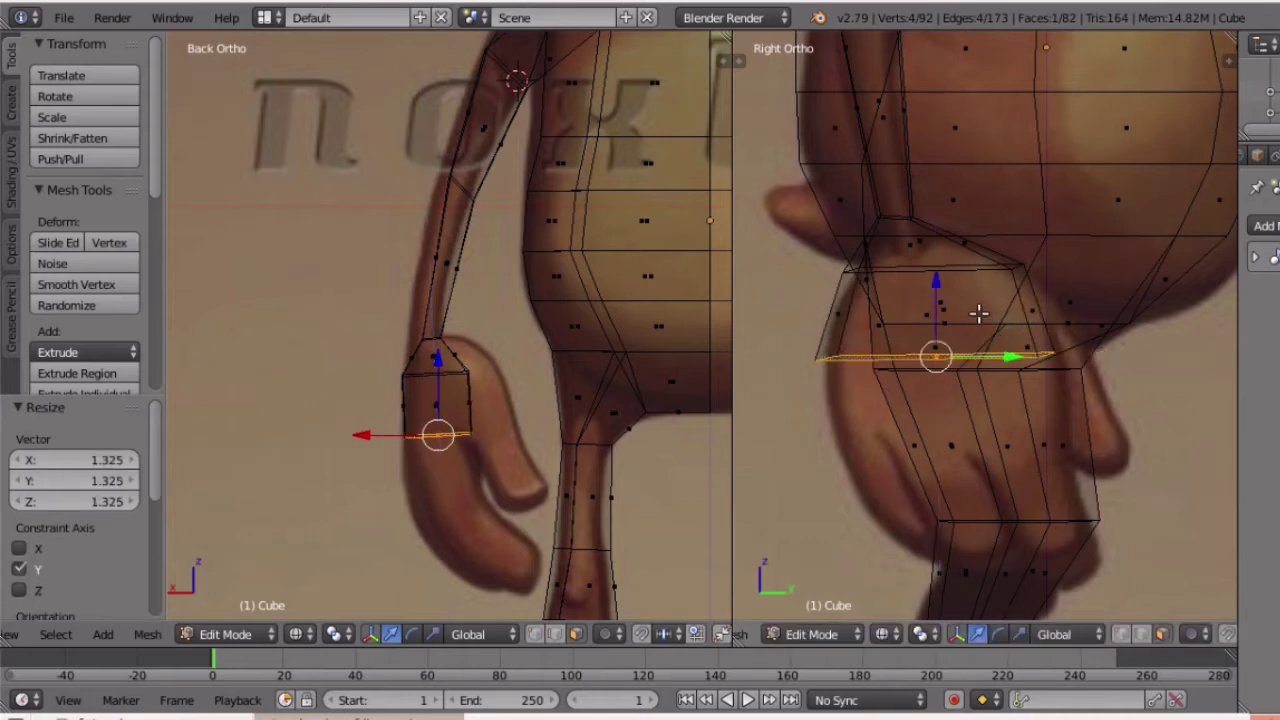
key(e)
click(1050, 448)
key(s)
click(1064, 442)
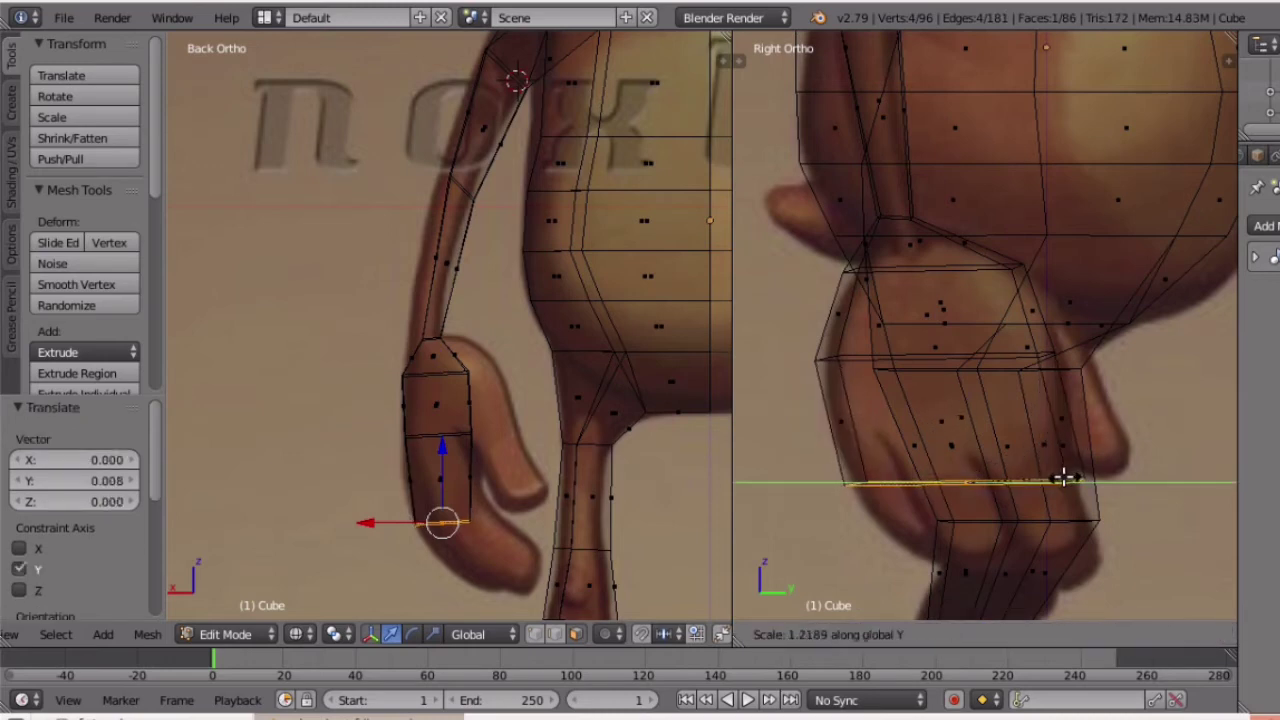
Extrude a fingertip section from the hand's lower face, scale it to 0.608 and move it 0.102 along Y.
key(e)
click(1082, 555)
key(s)
click(1067, 525)
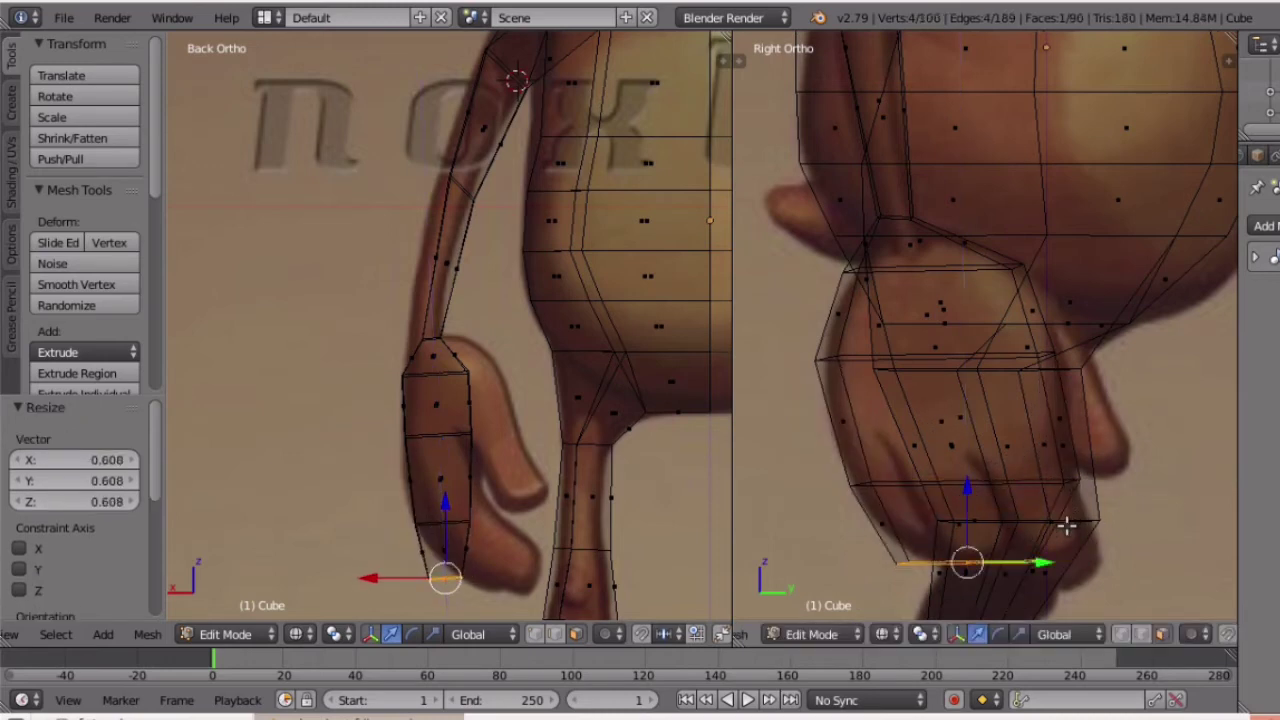
click(1078, 548)
Extrude the hand's upper front side face 0.309 outward, shrink it and move it -0.208 along Z to start the thumb.
key(z)
scroll(600, 400, up, 1)
key(z)
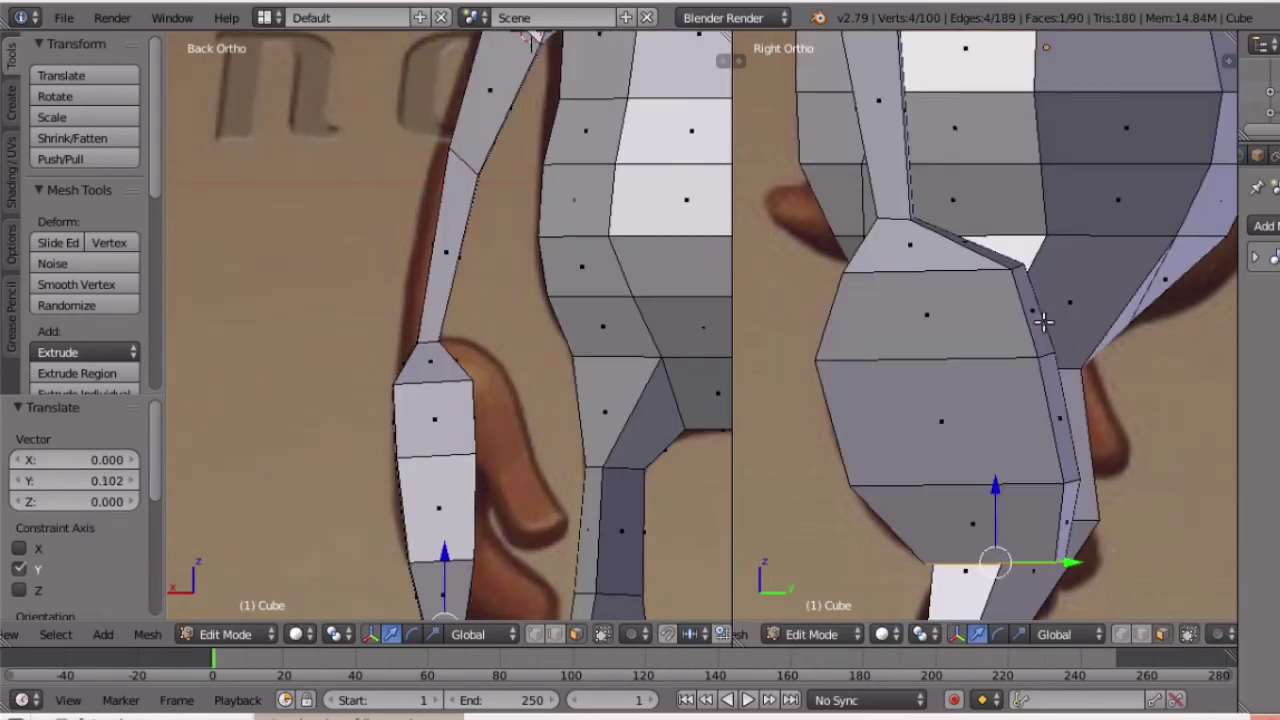
key(KP_1)
key(KP_3)
key(e)
click(1113, 352)
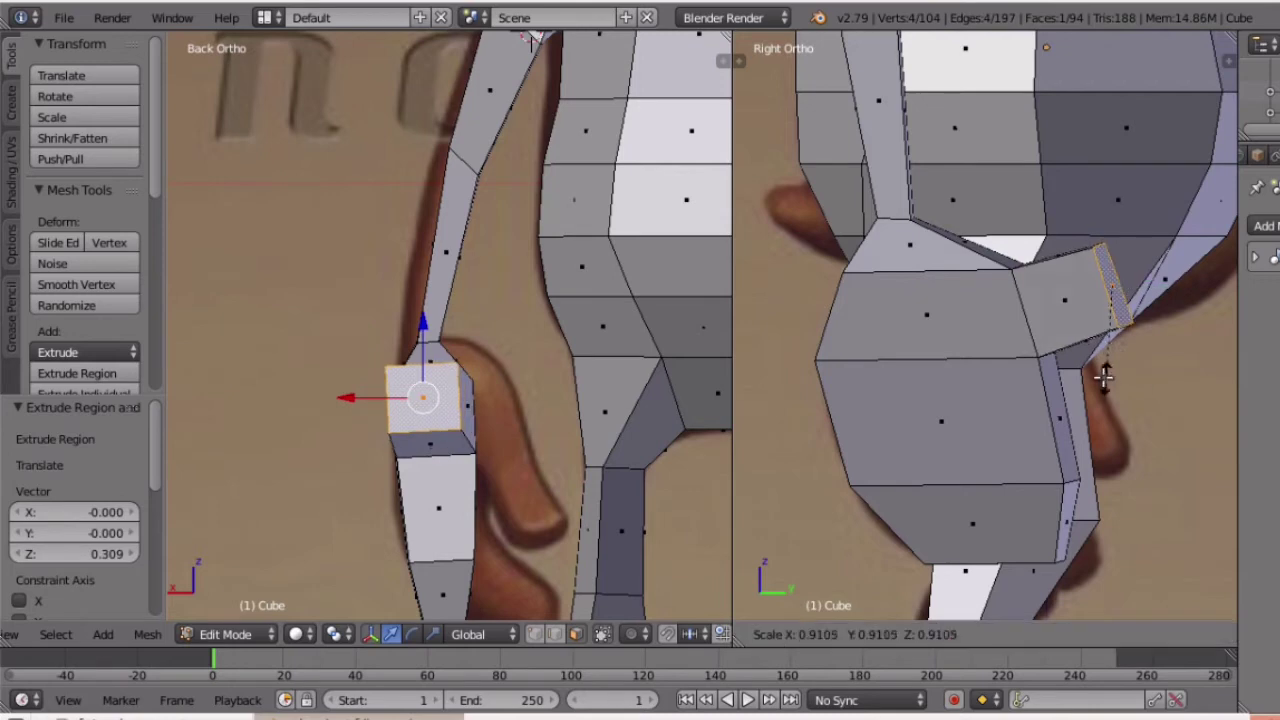
click(1114, 352)
drag(1111, 245, 1122, 302)
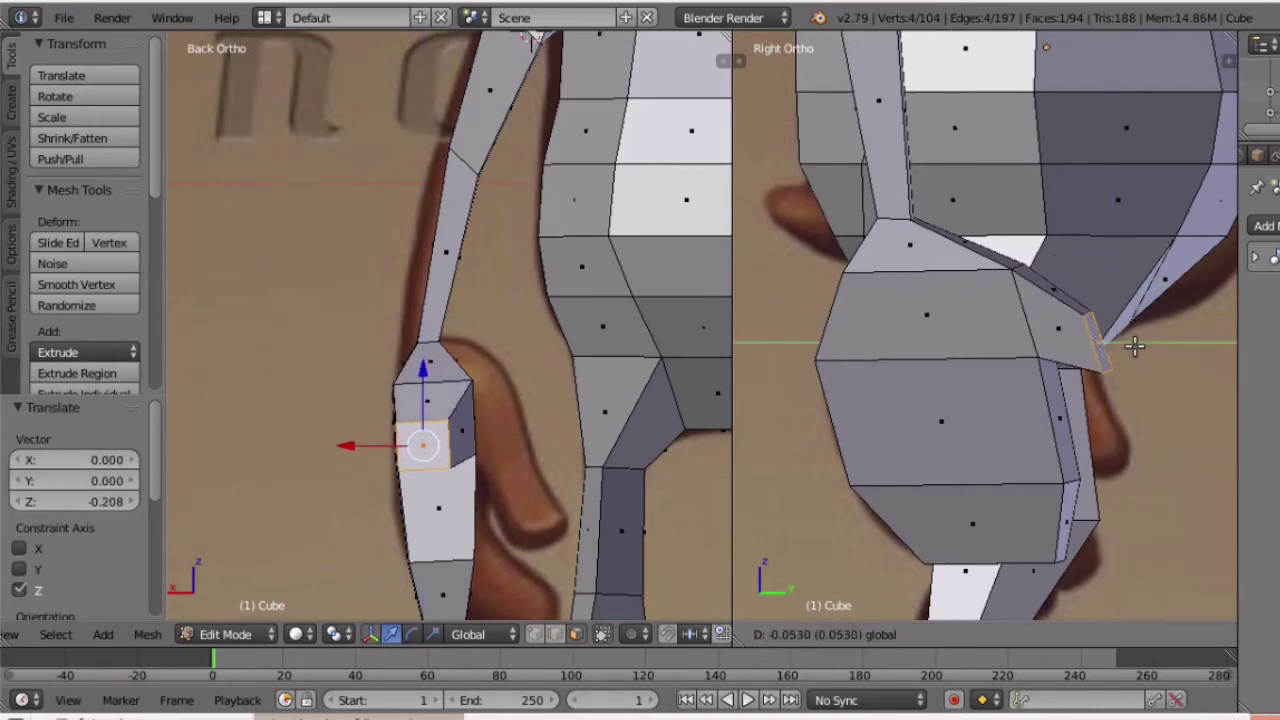
middle_drag(1091, 384, 1049, 207)
Extrude a second thumb section downward, scale it and move it 0.142 along Y.
key(e)
click(1094, 257)
key(s)
click(1082, 256)
drag(1088, 251, 1112, 244)
middle_drag(1112, 244, 980, 342)
Extrude the body's front top face up about 0.04 and scale it to form the lower lip.
scroll(1123, 300, down, 4)
scroll(940, 345, down, 3)
key(KP_1)
key(KP_3)
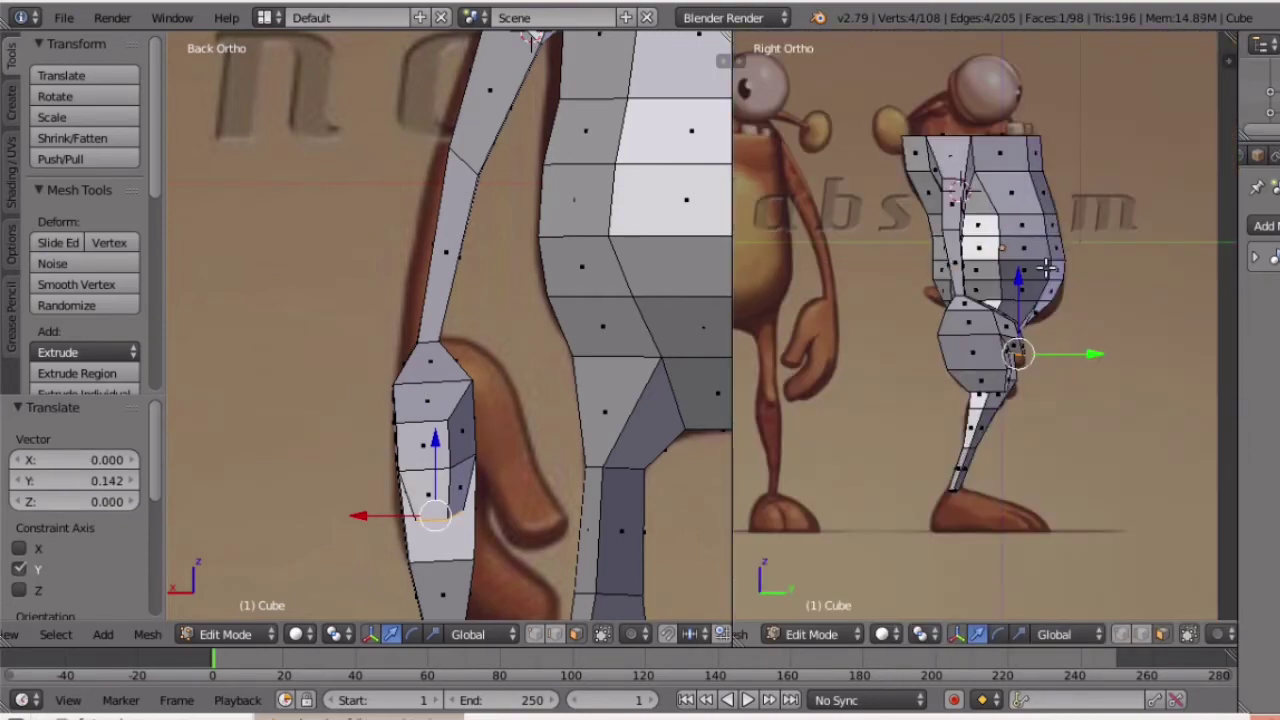
scroll(1045, 265, up, 2)
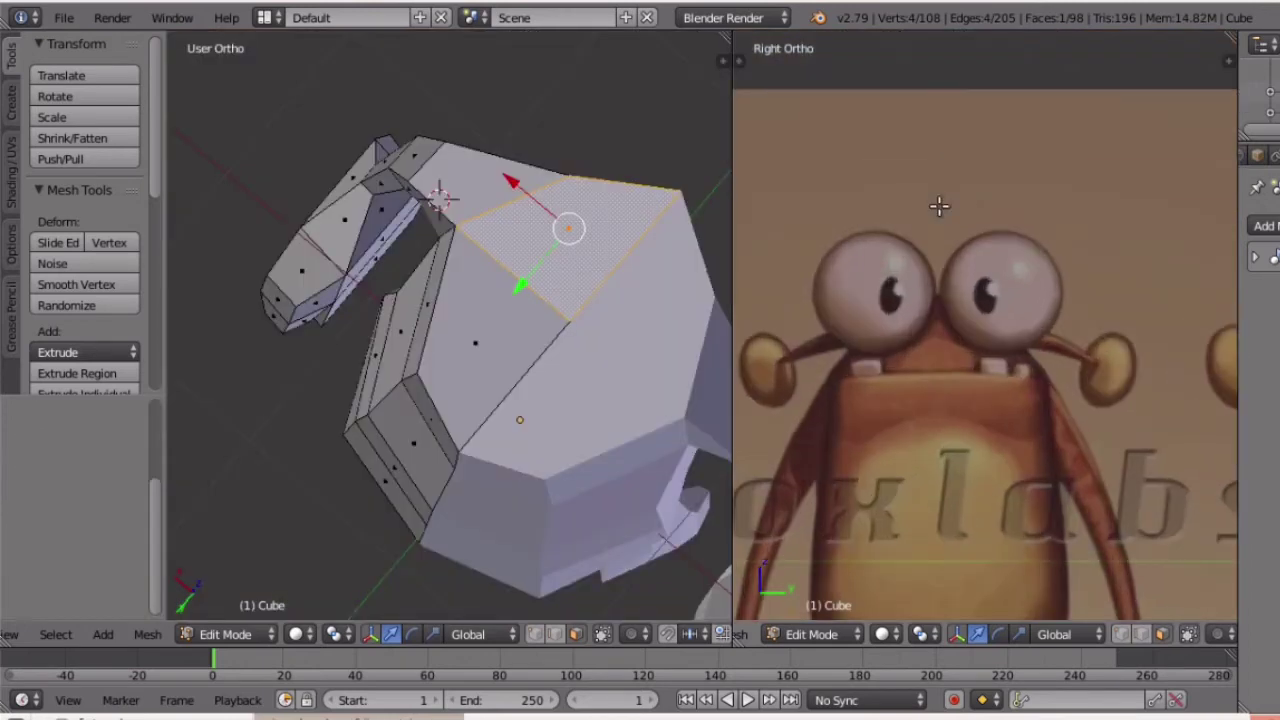
scroll(514, 157, up, 3)
middle_drag(514, 354, 520, 377)
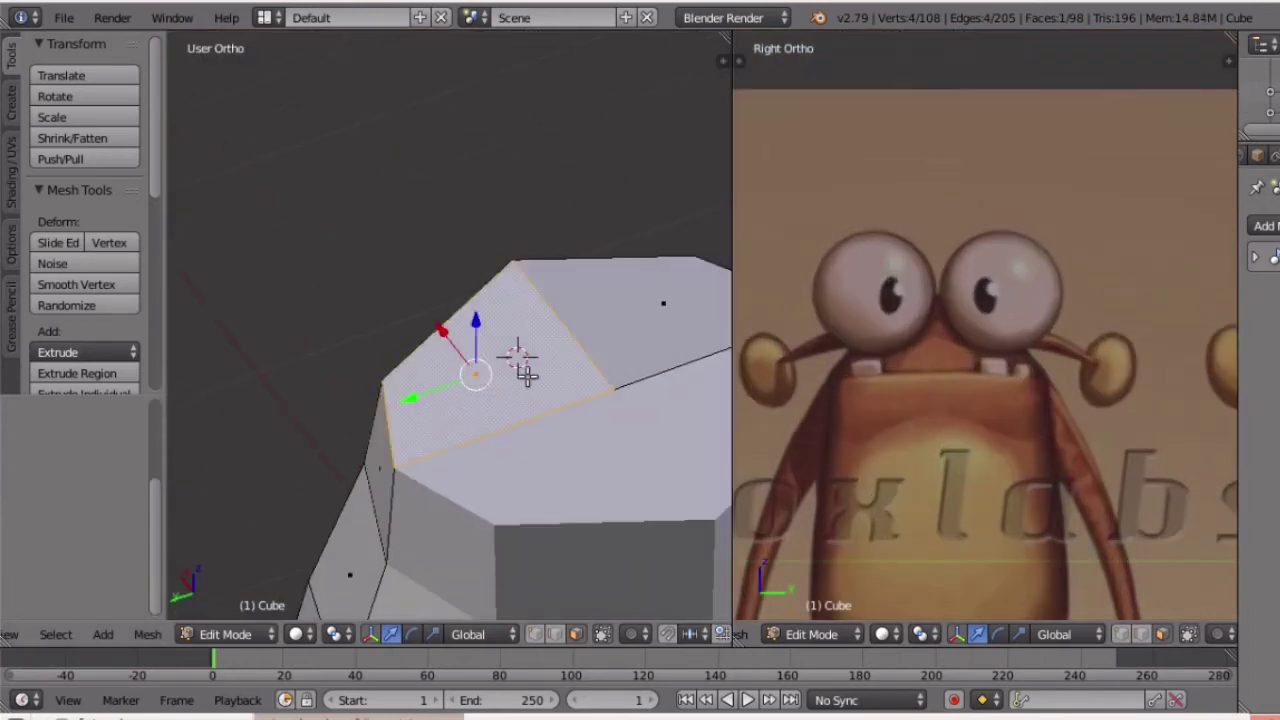
scroll(514, 432, down, 3)
middle_drag(514, 432, 623, 391)
key(KP_1)
key(ctrl+KP_1)
key(e)
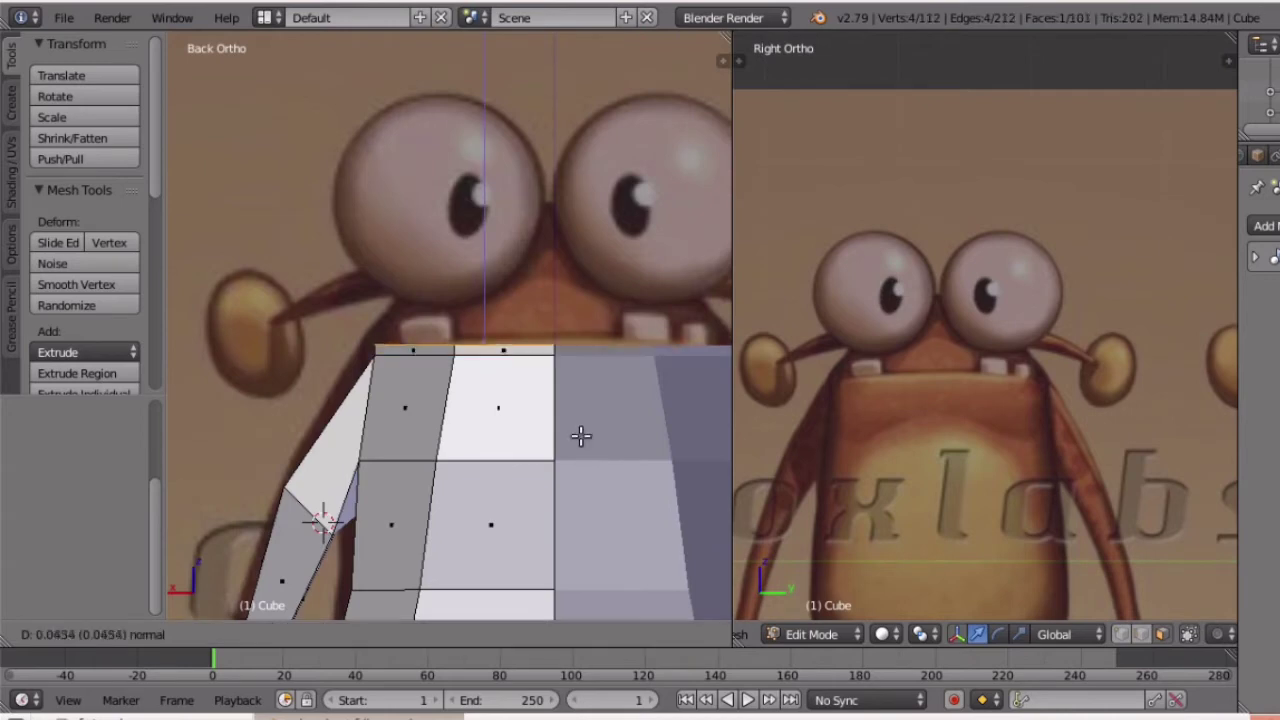
click(581, 436)
scroll(600, 430, down, 3)
click(595, 420)
scroll(596, 365, up, 3)
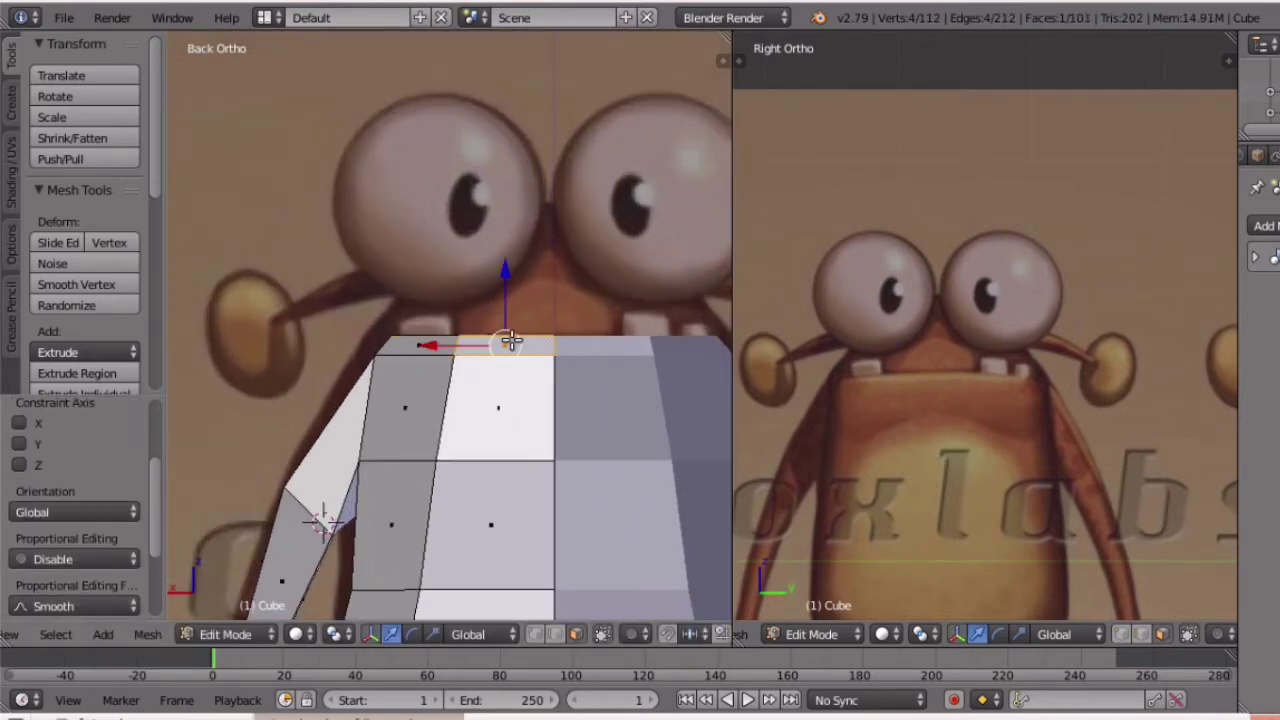
middle_drag(490, 372, 498, 364)
key(KP_1)
key(ctrl+KP_1)
key(z)
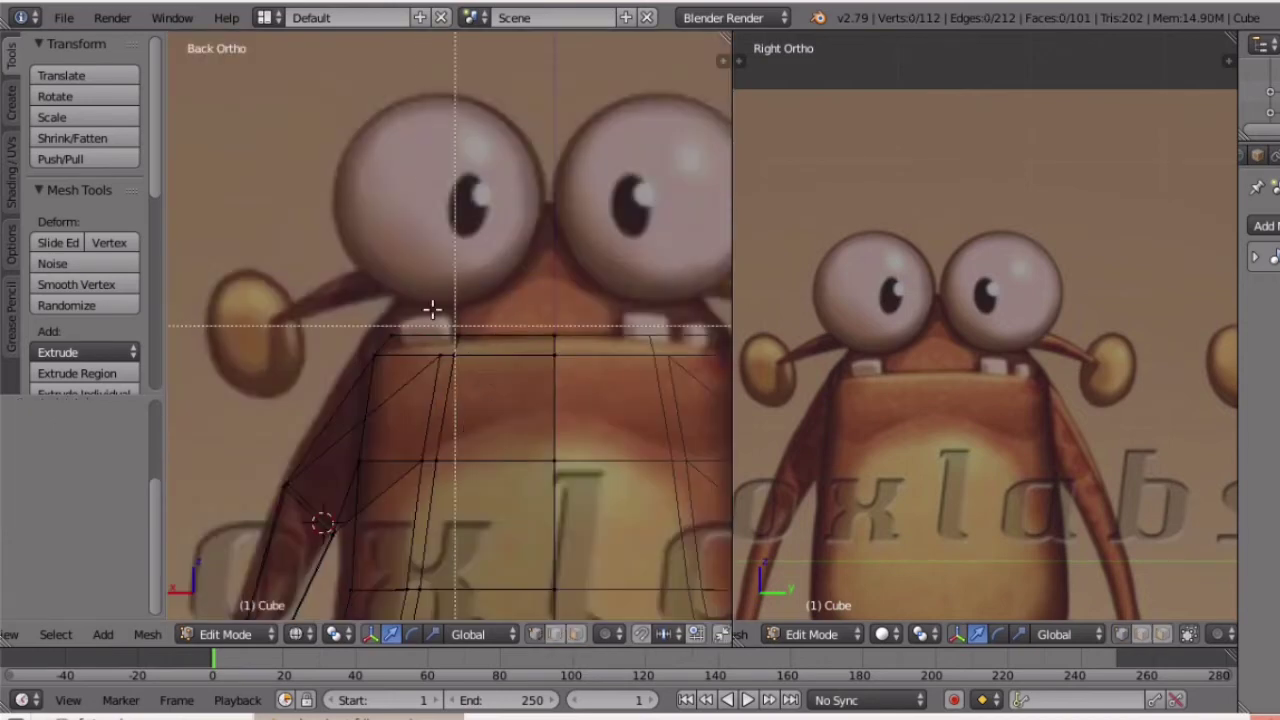
click(458, 281)
drag(467, 280, 467, 278)
key(ctrl+z)
Extrude the body's rear top face 0.36 up along Z, scale it inward and add another head section above it.
scroll(468, 280, up, 5)
middle_drag(469, 280, 516, 331)
scroll(429, 346, down, 3)
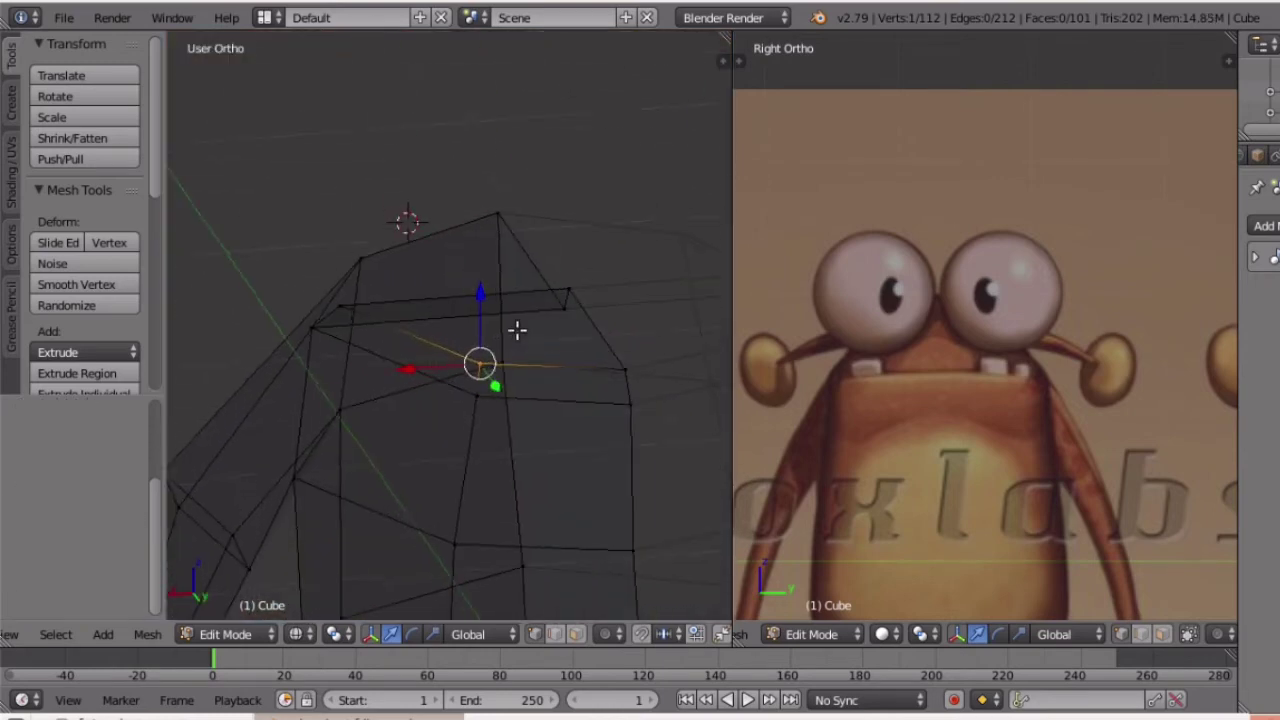
drag(516, 331, 500, 331)
key(z)
middle_drag(500, 331, 405, 472)
key(KP_1)
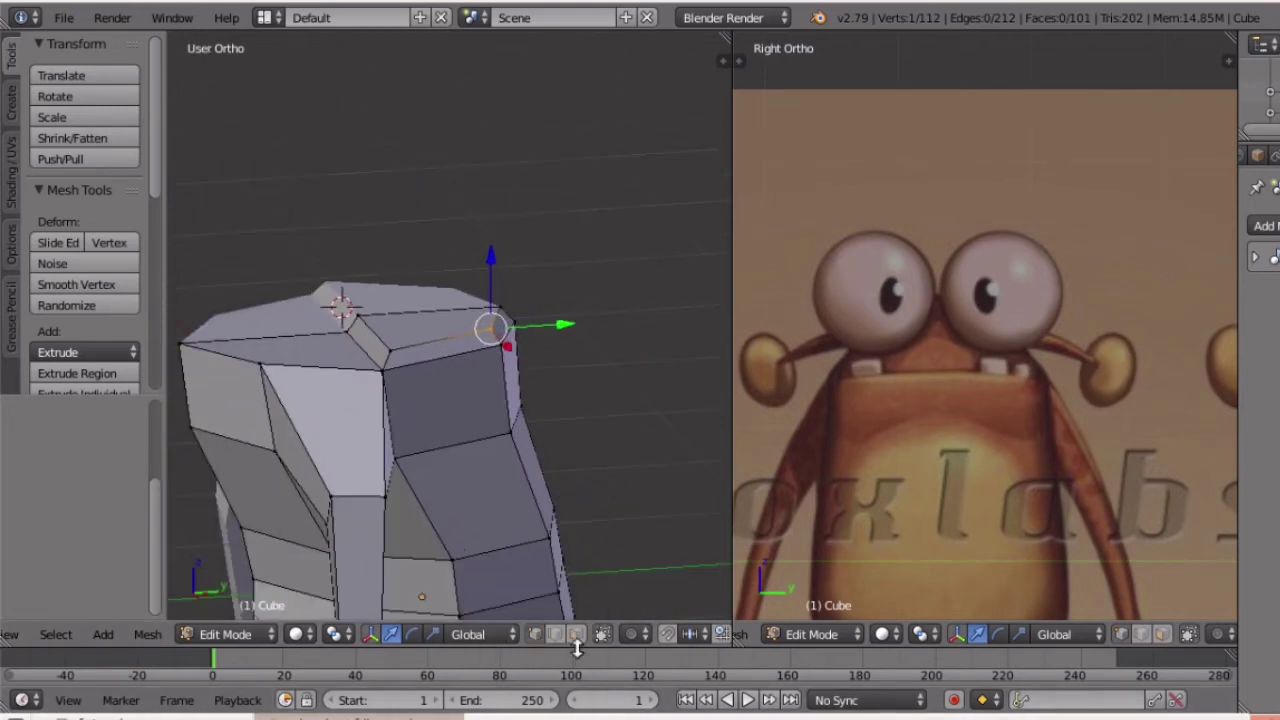
middle_drag(302, 345, 300, 363)
key(KP_1)
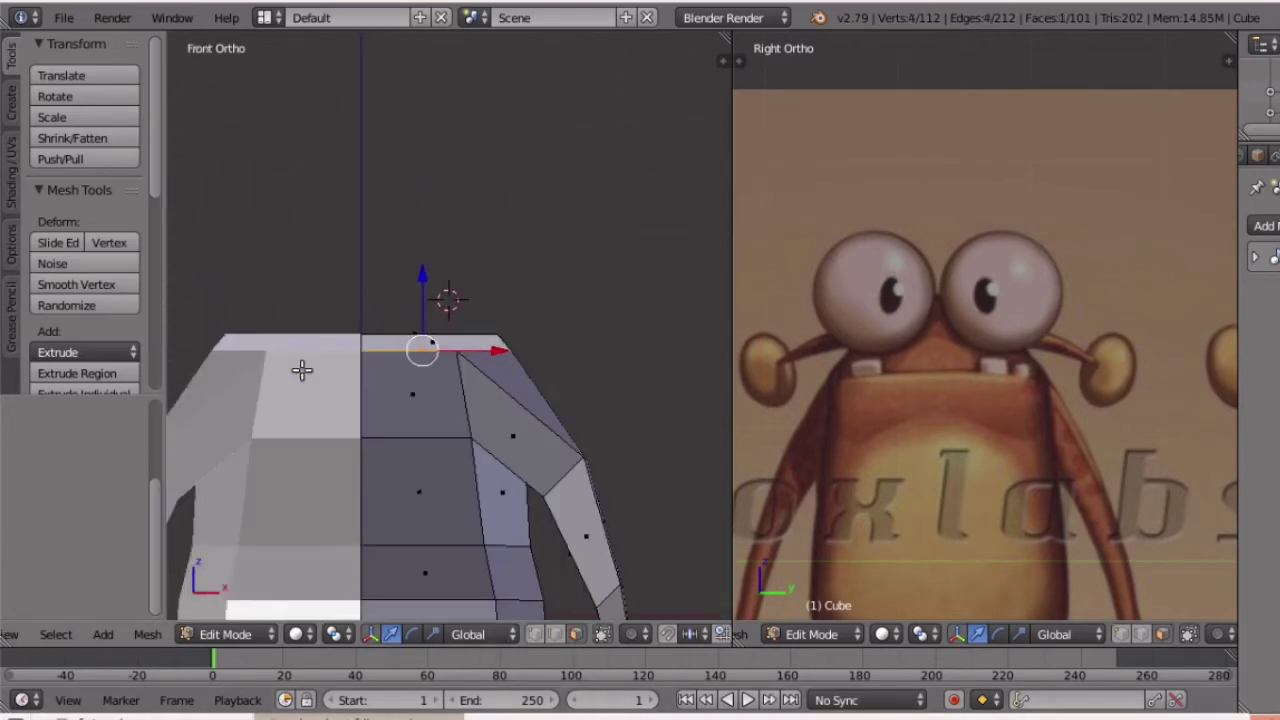
key(ctrl+KP_1)
key(e)
click(521, 383)
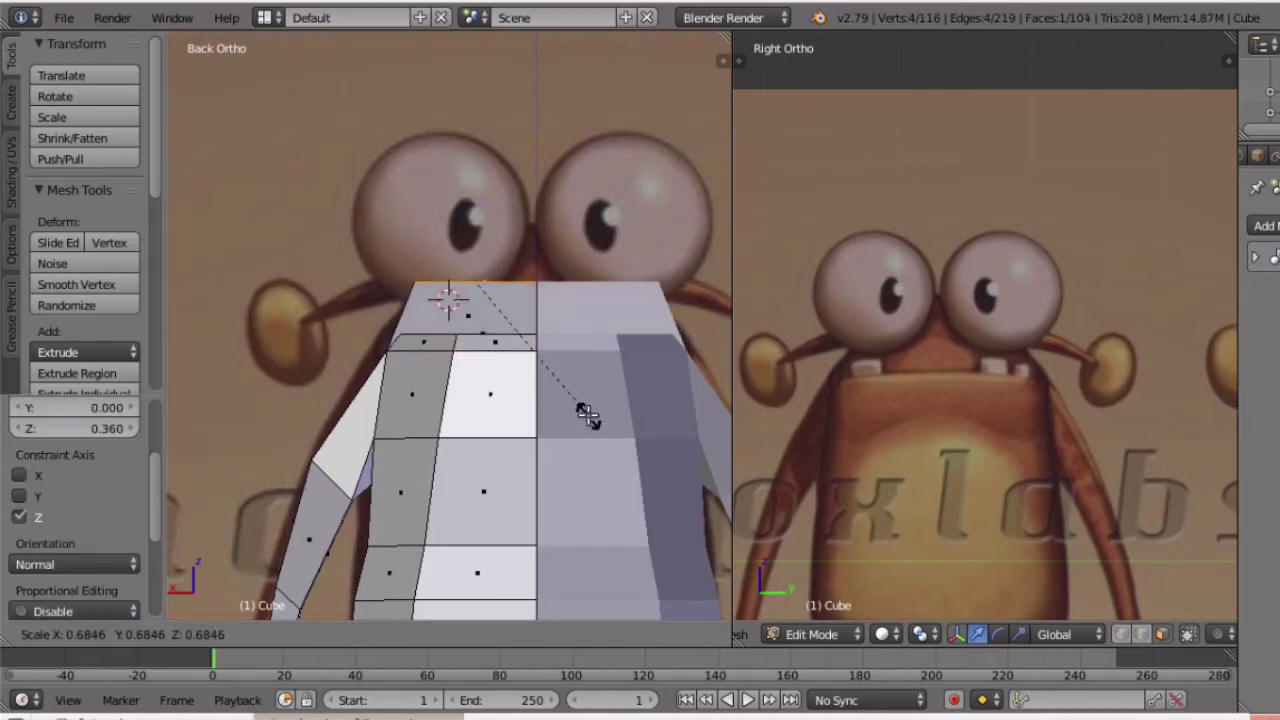
click(588, 415)
click(623, 394)
click(475, 307)
Extrude the two front faces of the upper head forward, scale them and lower them along Z to form the upper jaw.
middle_drag(475, 307, 500, 428)
scroll(511, 394, up, 4)
right_click(636, 332)
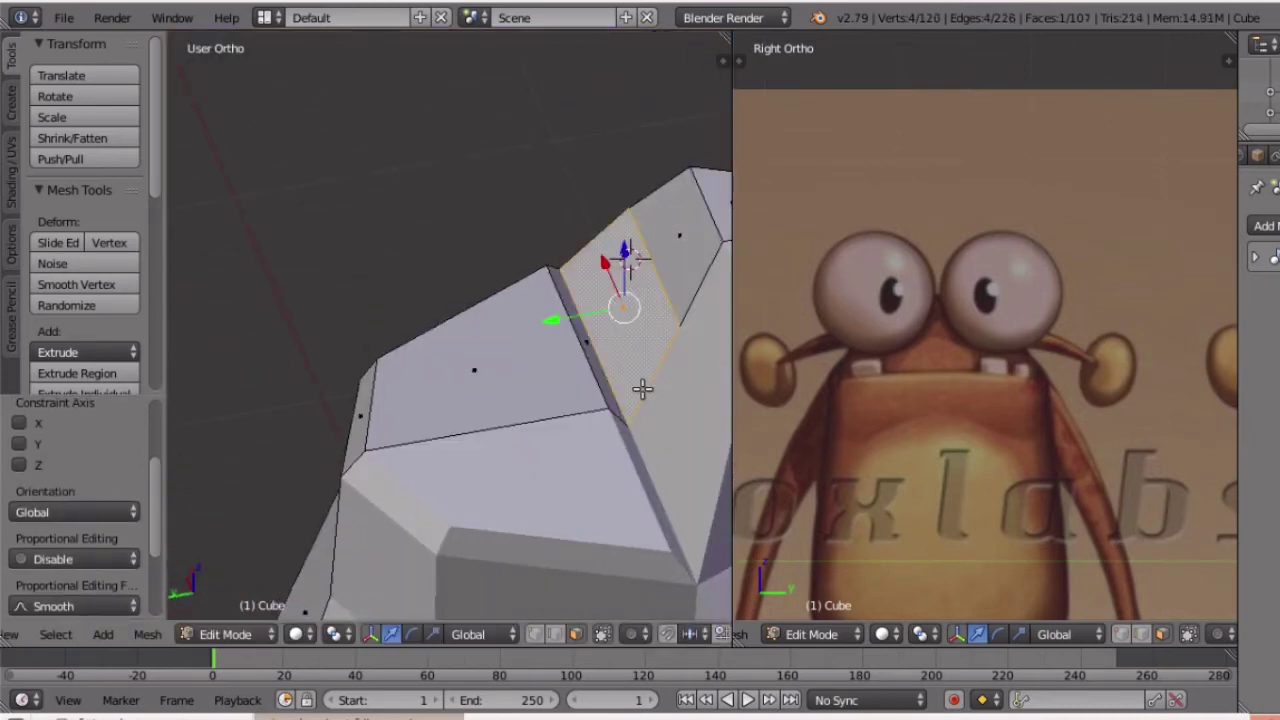
middle_drag(642, 389, 592, 280)
key(e)
click(477, 283)
key(s)
click(531, 317)
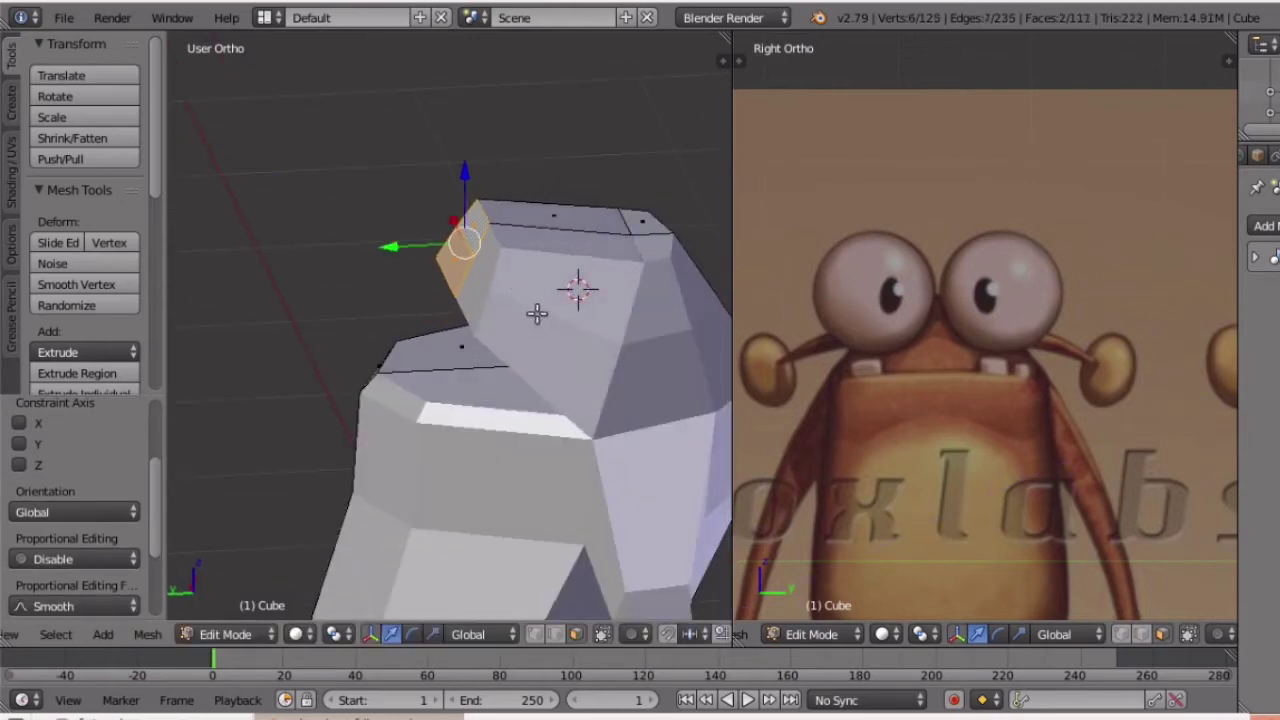
middle_drag(531, 317, 559, 225)
drag(478, 223, 479, 232)
middle_drag(606, 252, 478, 286)
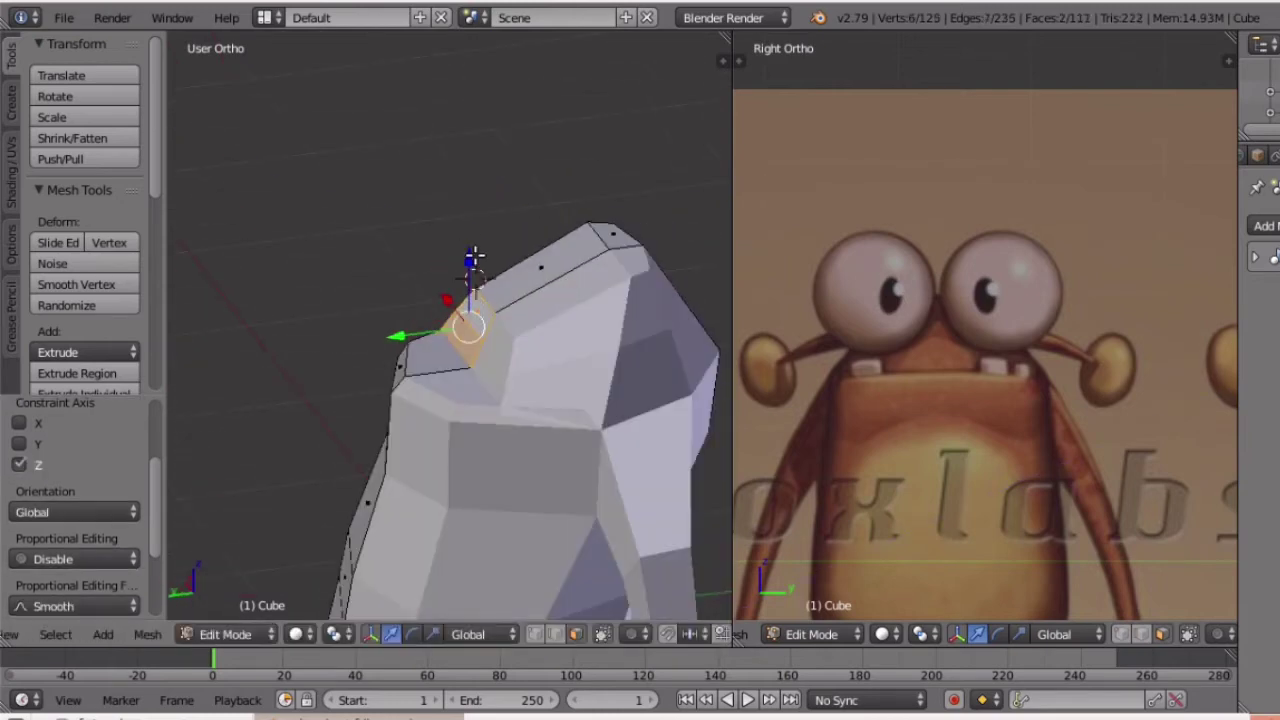
Select the two outer corner edges at the upper jaw's front and move them back about 0.25 along Y.
middle_drag(437, 324, 620, 482)
click(617, 363)
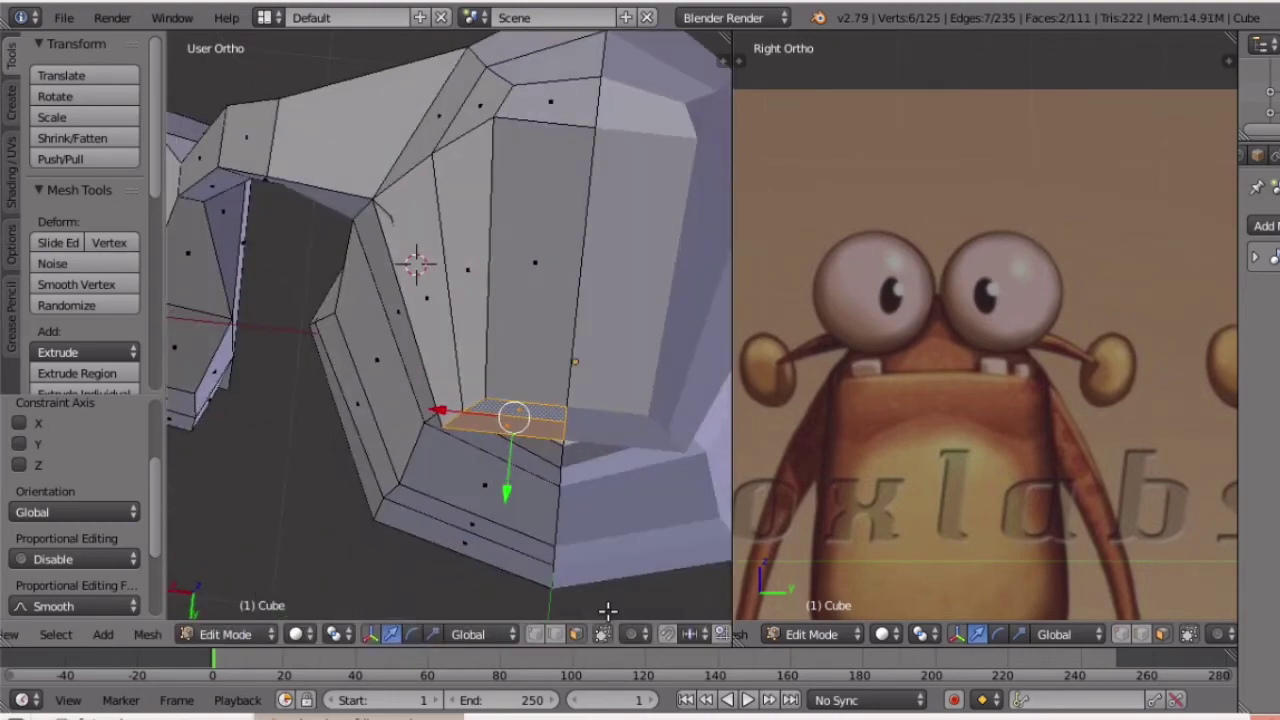
middle_drag(466, 392, 526, 457)
drag(526, 457, 523, 451)
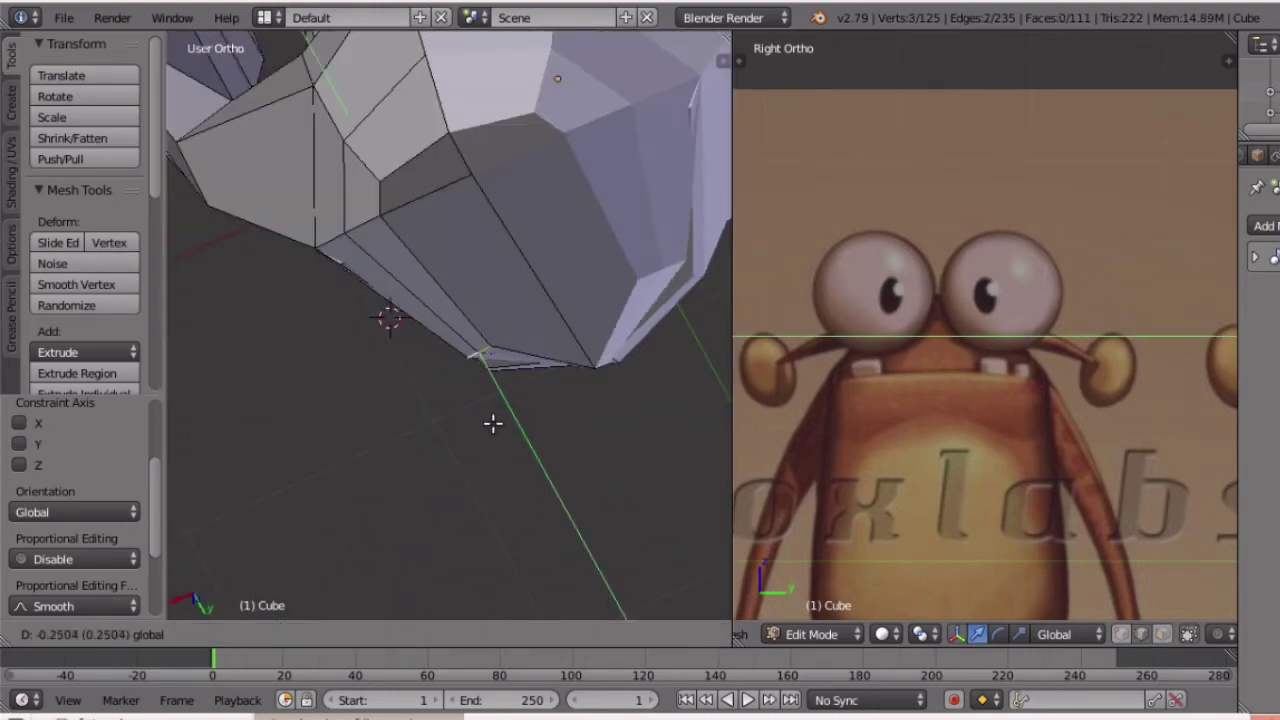
Raise the side edge at the mouth corner about 0.11 along Z.
middle_drag(556, 365, 545, 127)
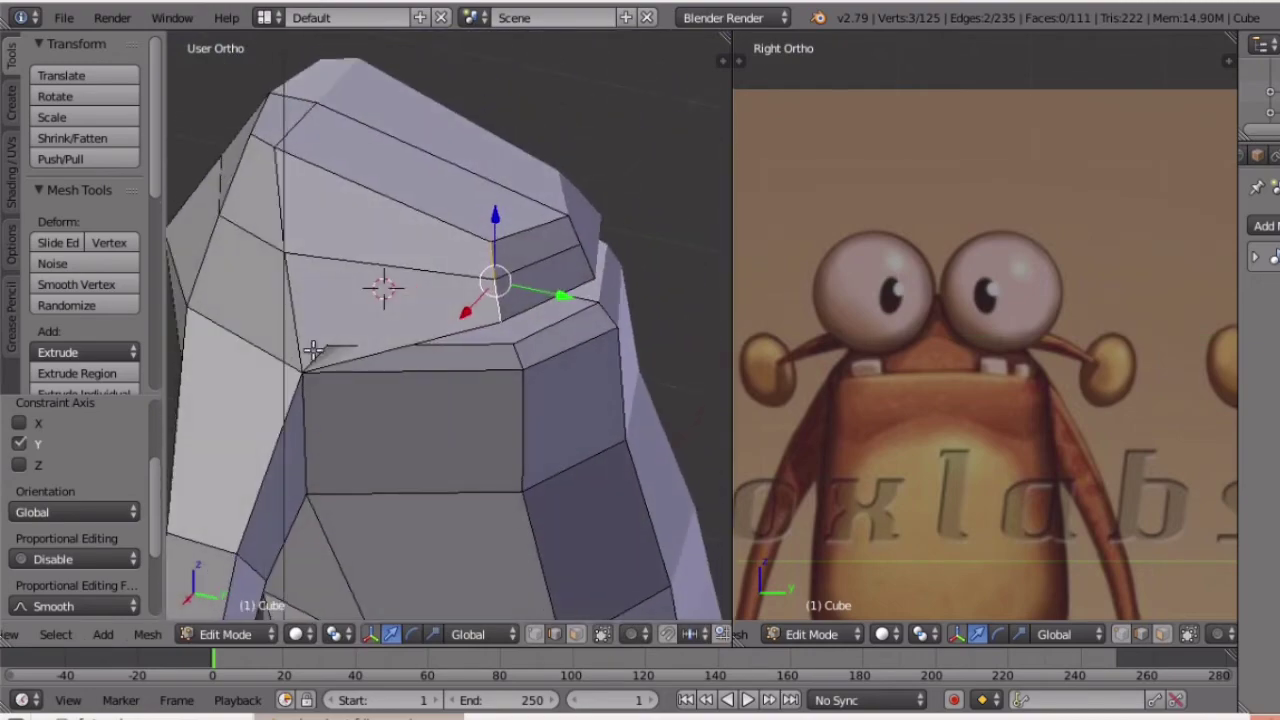
key(g)
key(z)
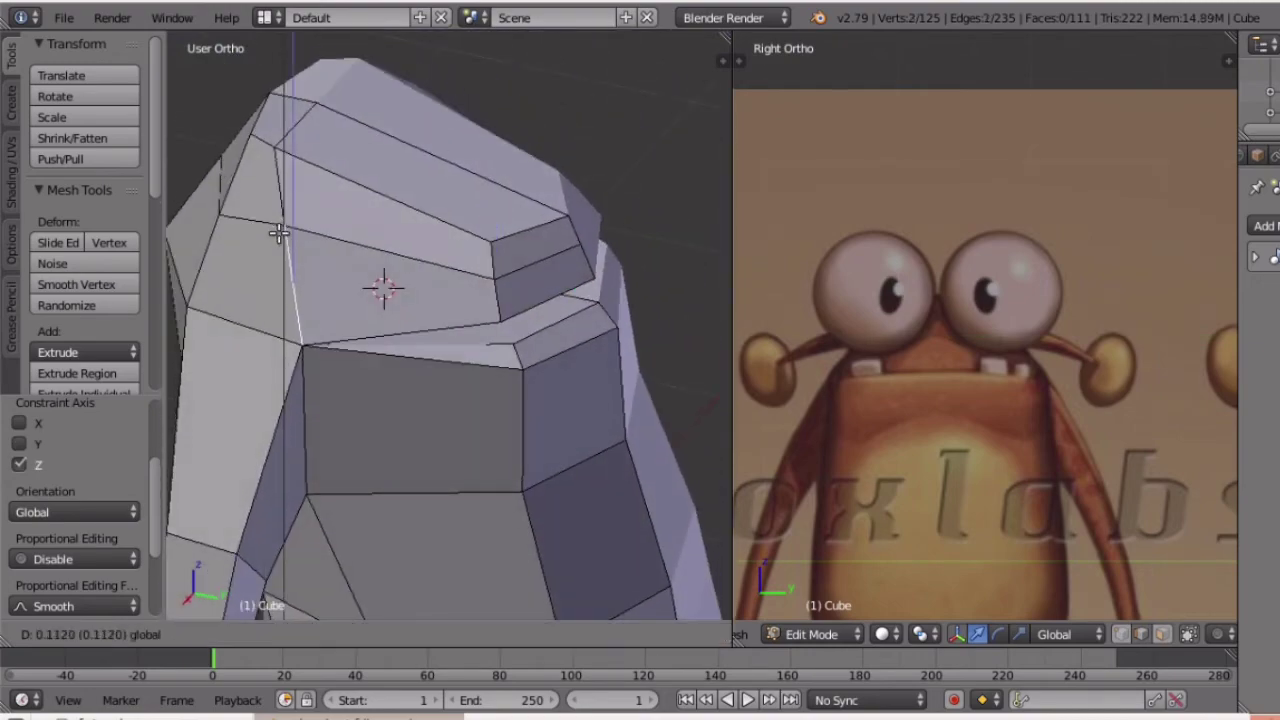
click(400, 257)
Select the horizontal edges on the upper jaw's front and adjust their position along Y.
scroll(400, 257, down, 2)
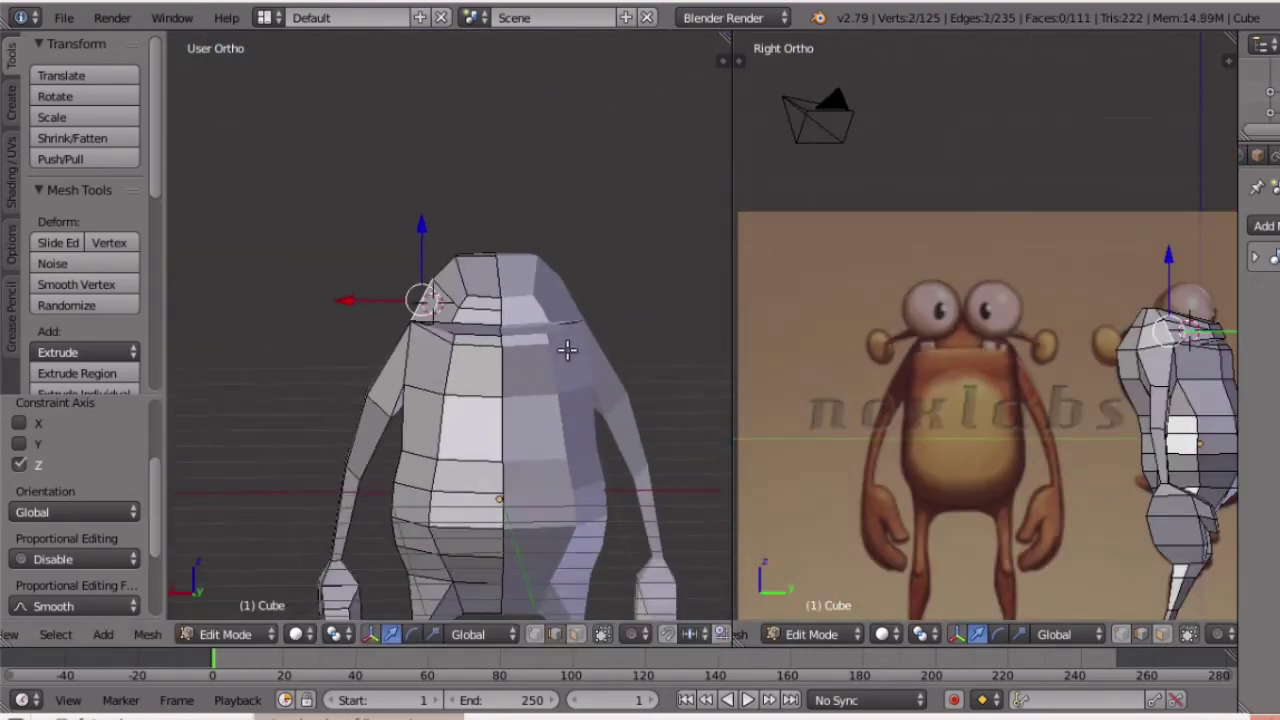
middle_drag(569, 349, 518, 443)
scroll(506, 300, up, 3)
scroll(506, 300, down, 2)
scroll(486, 320, up, 3)
right_click(520, 388)
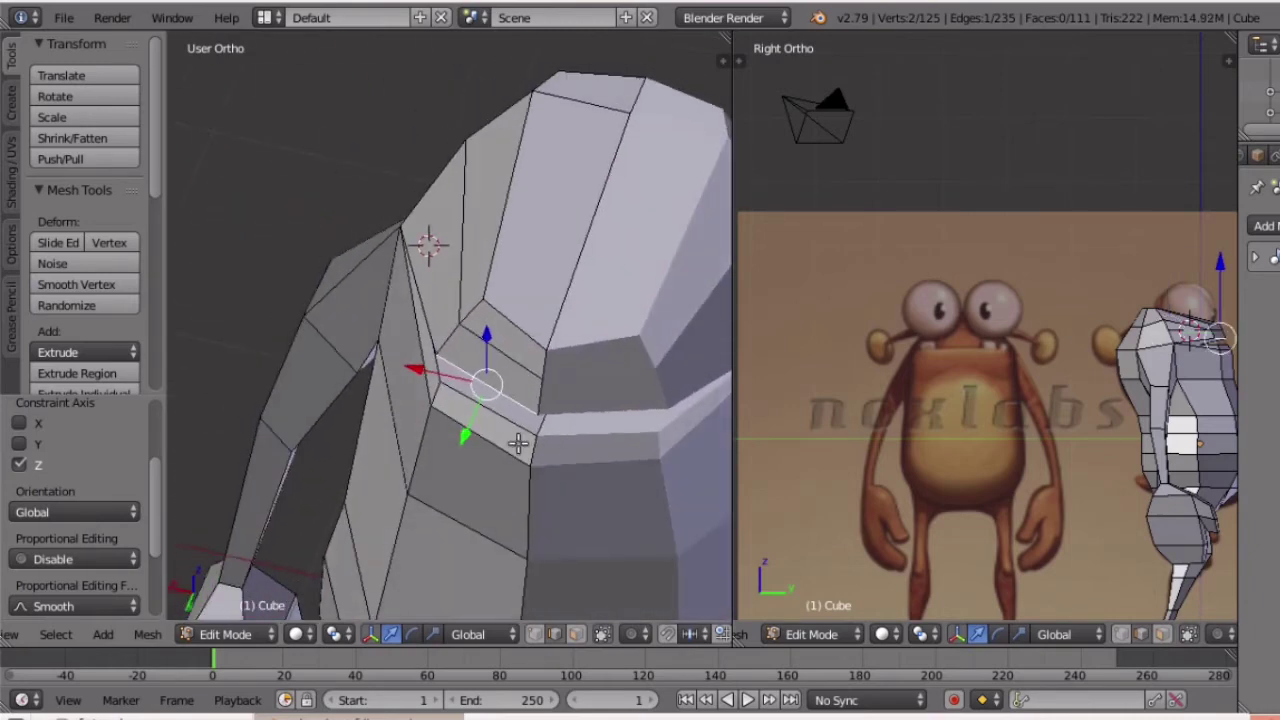
click(485, 366)
middle_drag(485, 364, 611, 257)
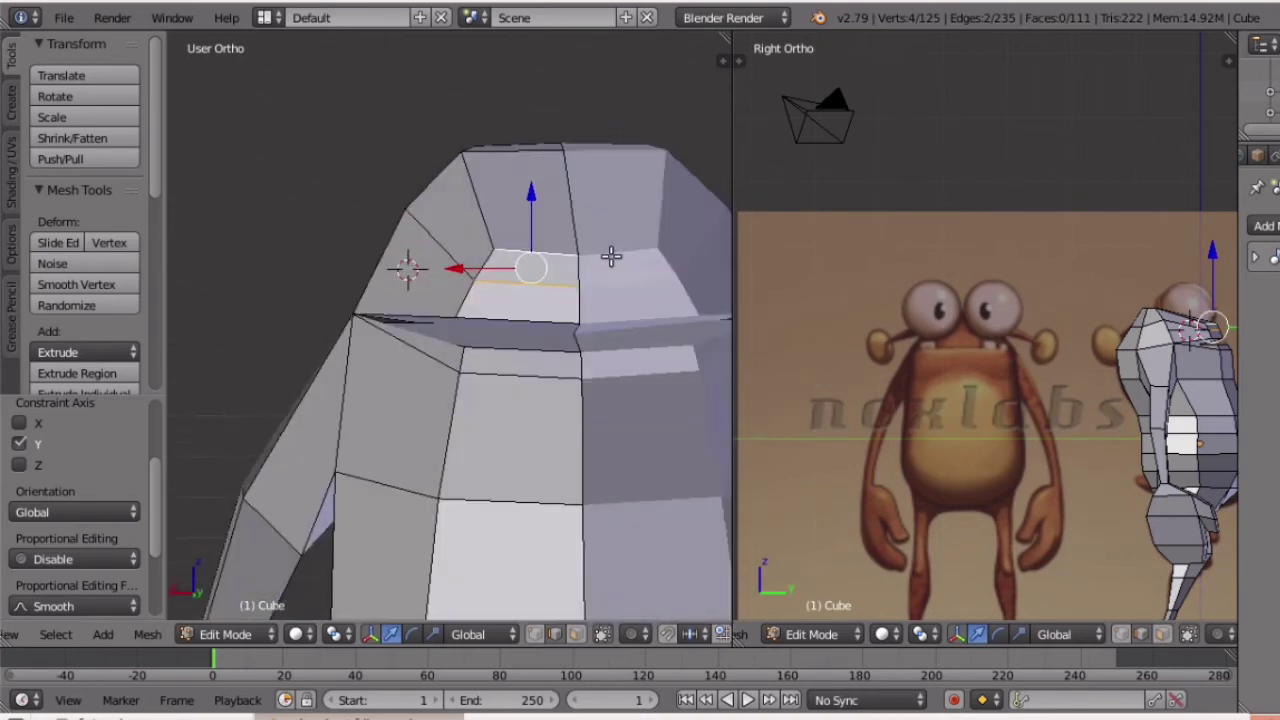
Compare the head and mouth with the character's front reference and save the file.
middle_drag(551, 178, 536, 197)
key(KP_1)
key(ctrl+KP_1)
scroll(556, 300, down, 2)
key(z)
key(z)
middle_drag(564, 322, 579, 345)
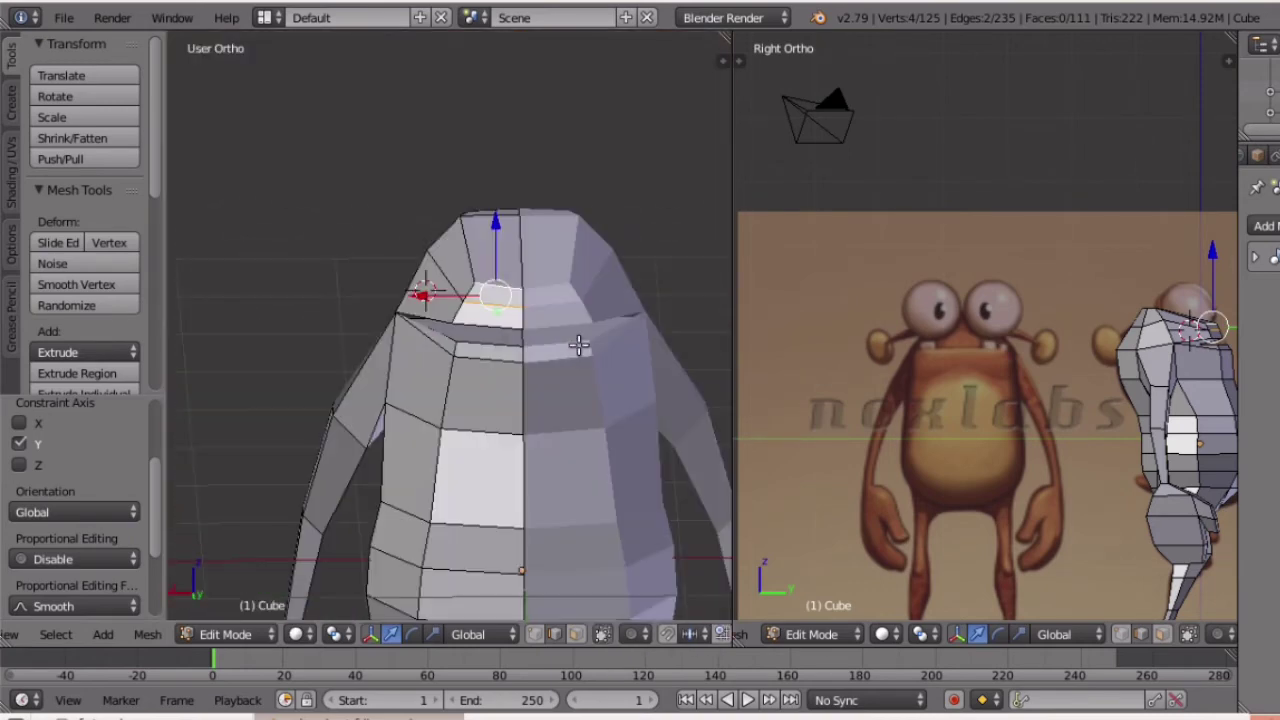
key(ctrl+KP_1)
key(ctrl+s)
click(579, 345)
Extrude the upper side face of the head outward, lower its end along Z and flatten it along X for the ear stalk.
middle_drag(576, 332, 706, 347)
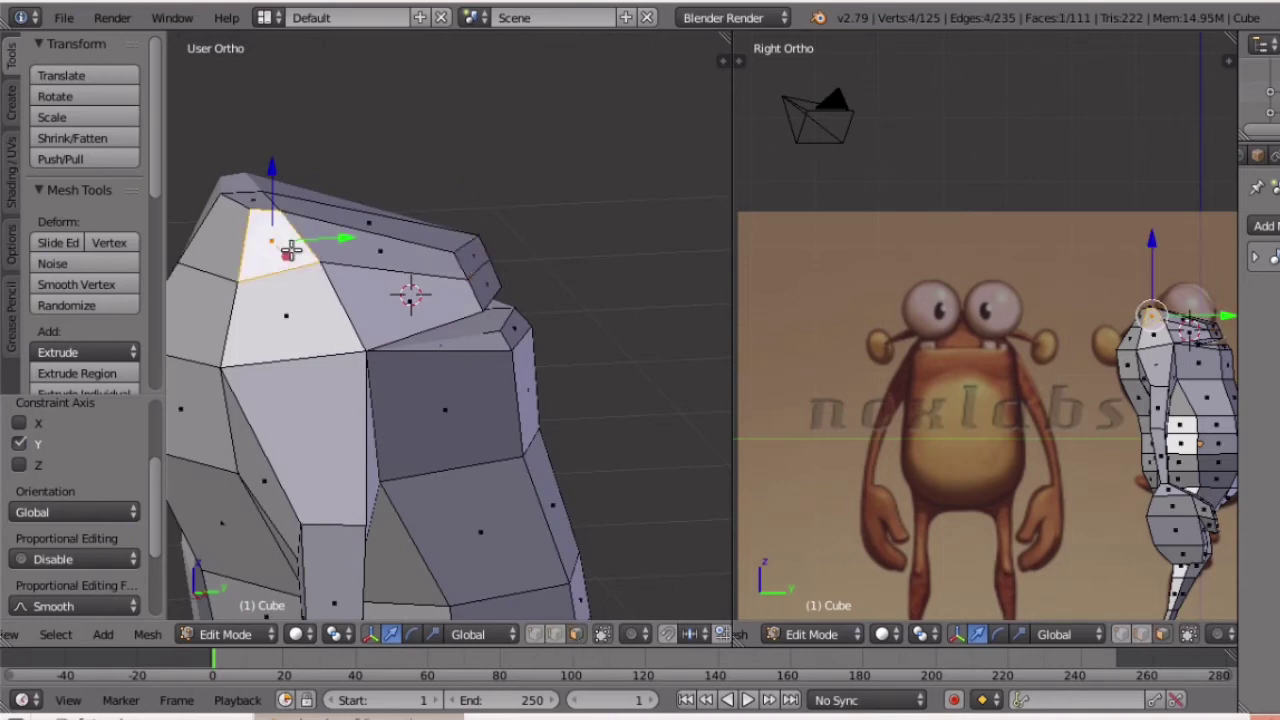
key(ctrl+KP_1)
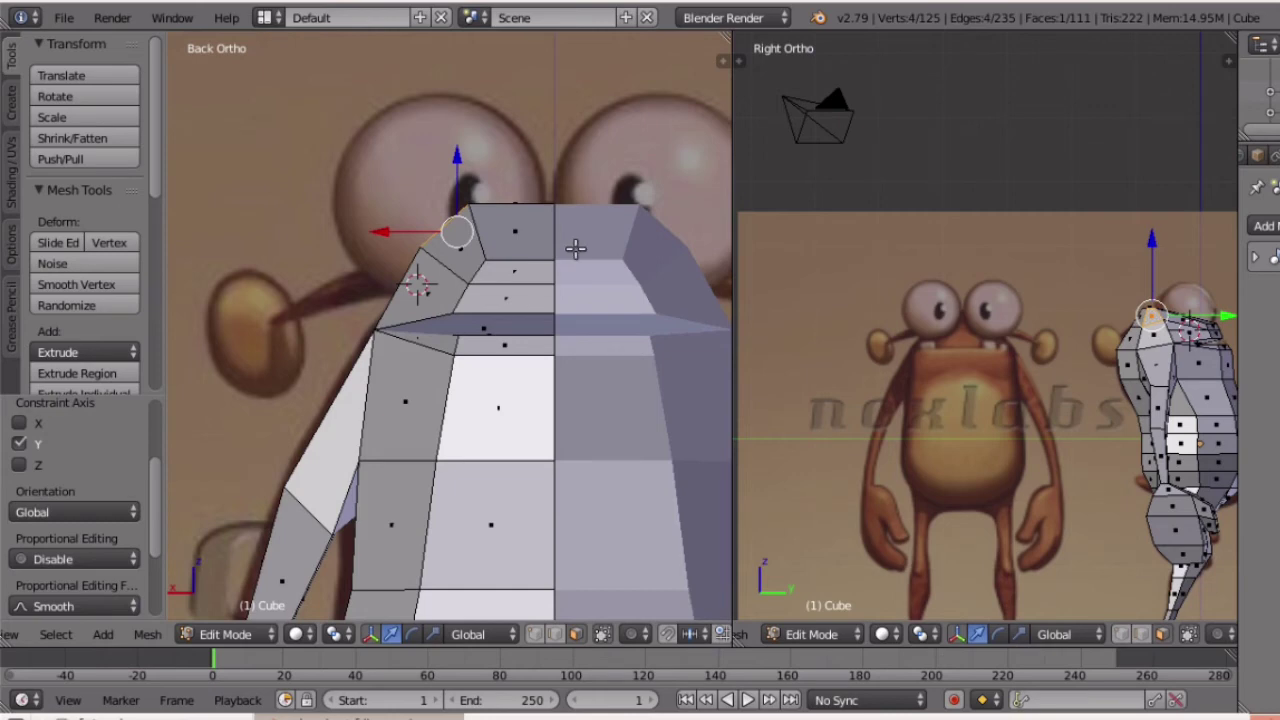
click(587, 185)
key(e)
click(515, 197)
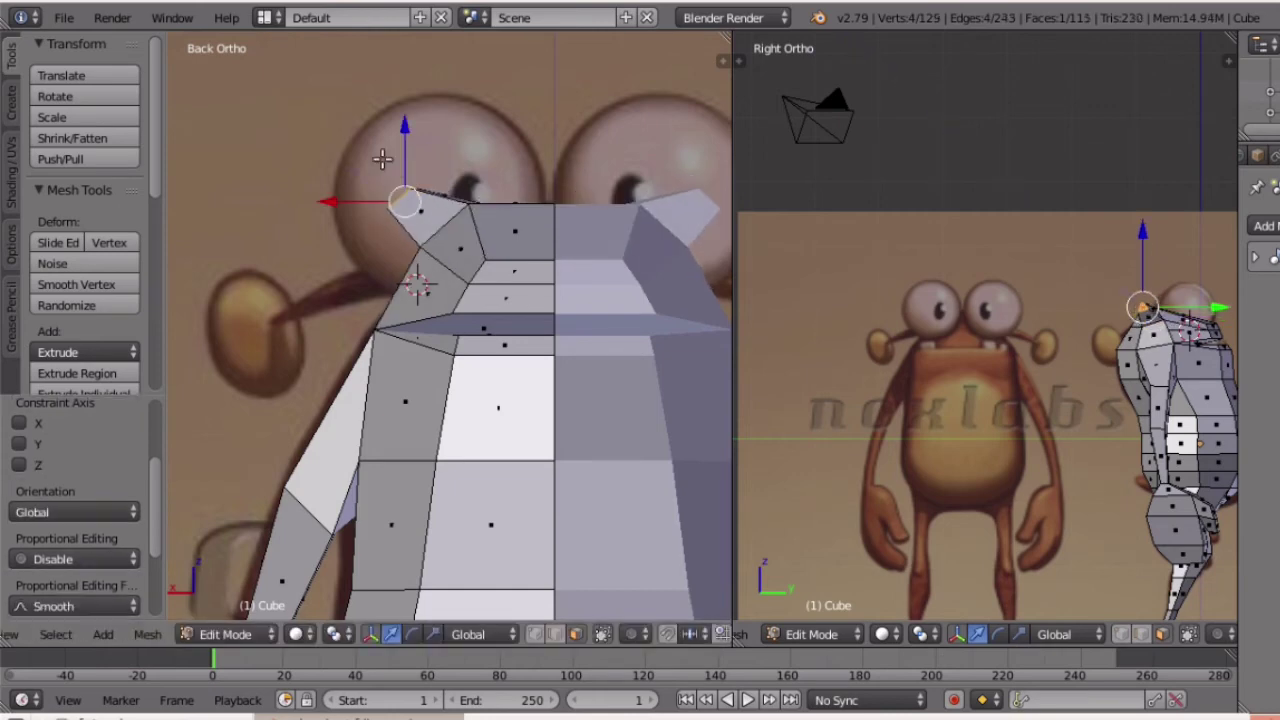
drag(398, 172, 398, 213)
drag(341, 242, 330, 242)
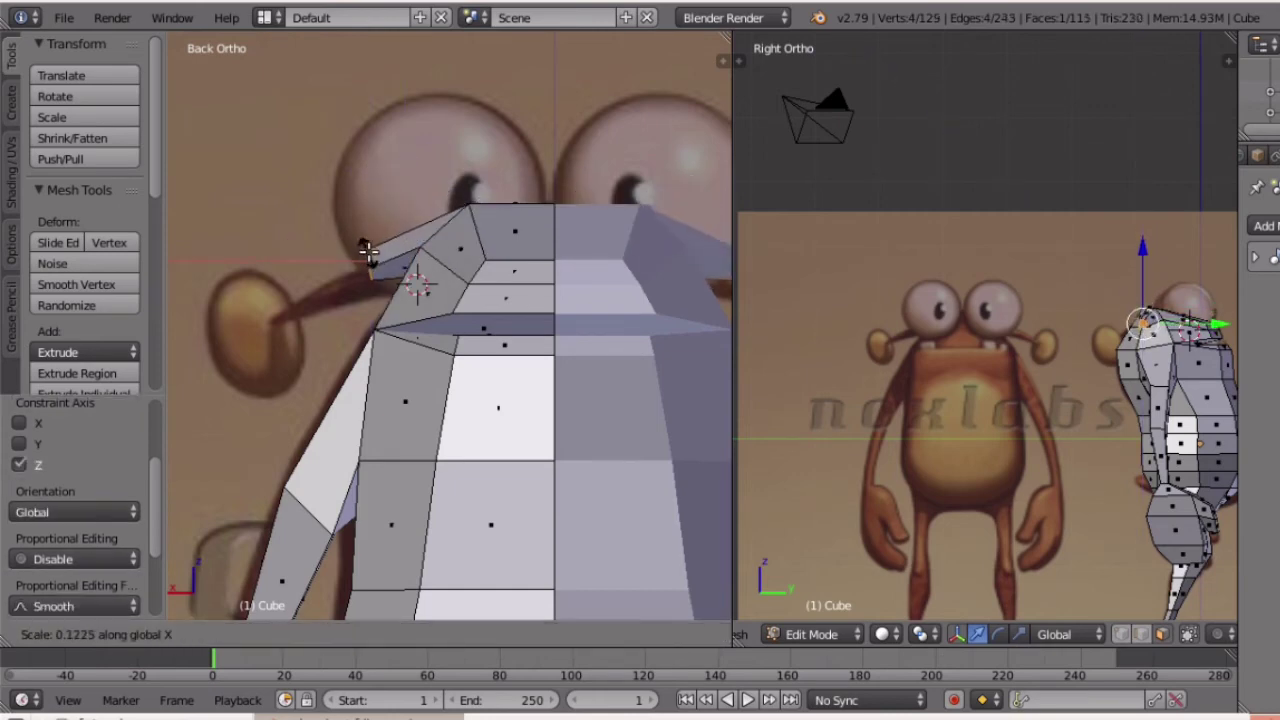
Extrude a second ear stalk segment outward and lower its end along Z toward the reference ear.
click(575, 218)
key(e)
click(537, 258)
drag(289, 218, 272, 265)
shift+middle_drag(240, 262, 411, 223)
scroll(411, 223, up, 4)
shift+middle_drag(411, 158, 411, 209)
scroll(411, 209, down, 5)
middle_drag(240, 280, 391, 321)
key(KP_1)
key(ctrl+KP_1)
Build the ear bulb at the stalk's tip with successive extrusions, scaling the rings to widen its middle and narrow its end.
key(e)
click(557, 456)
scroll(545, 448, down, 2)
key(e)
click(354, 339)
click(554, 396)
key(e)
click(580, 400)
key(s)
key(e)
click(545, 410)
key(s)
middle_drag(500, 400, 222, 380)
scroll(222, 380, up, 3)
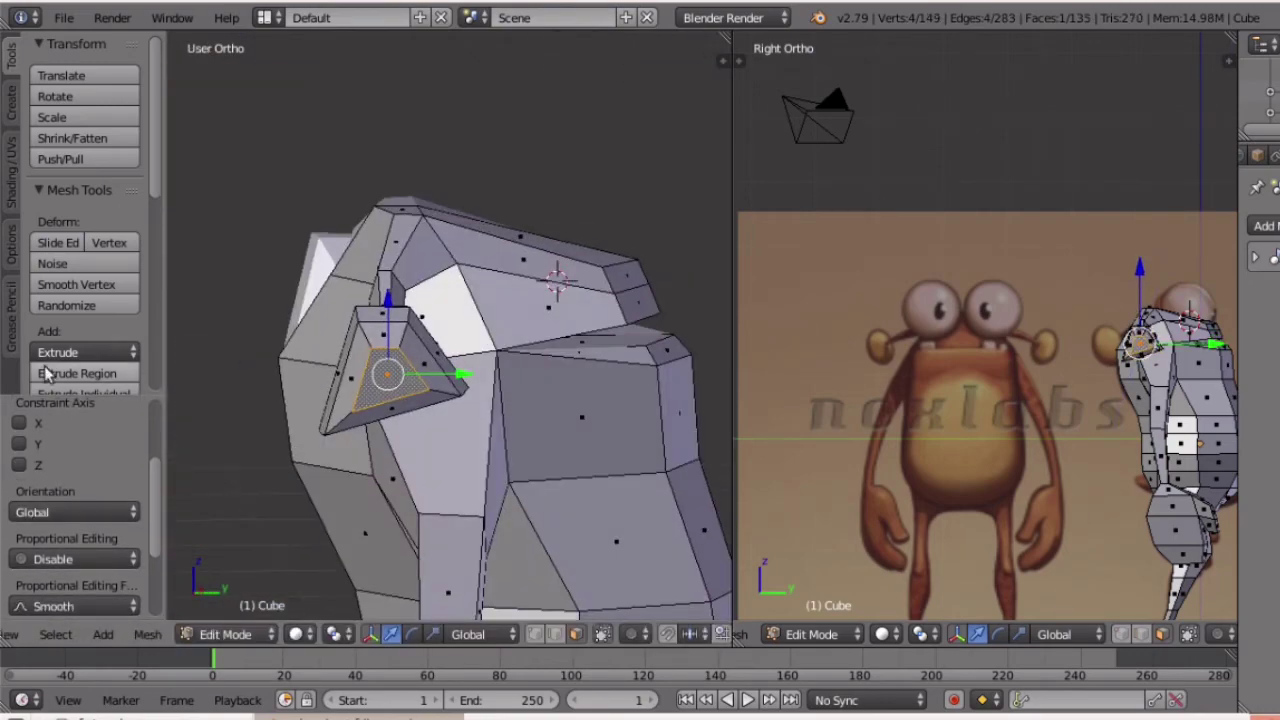
Select the faces of the ear bulb and smooth their vertices twice.
middle_drag(398, 333, 289, 386)
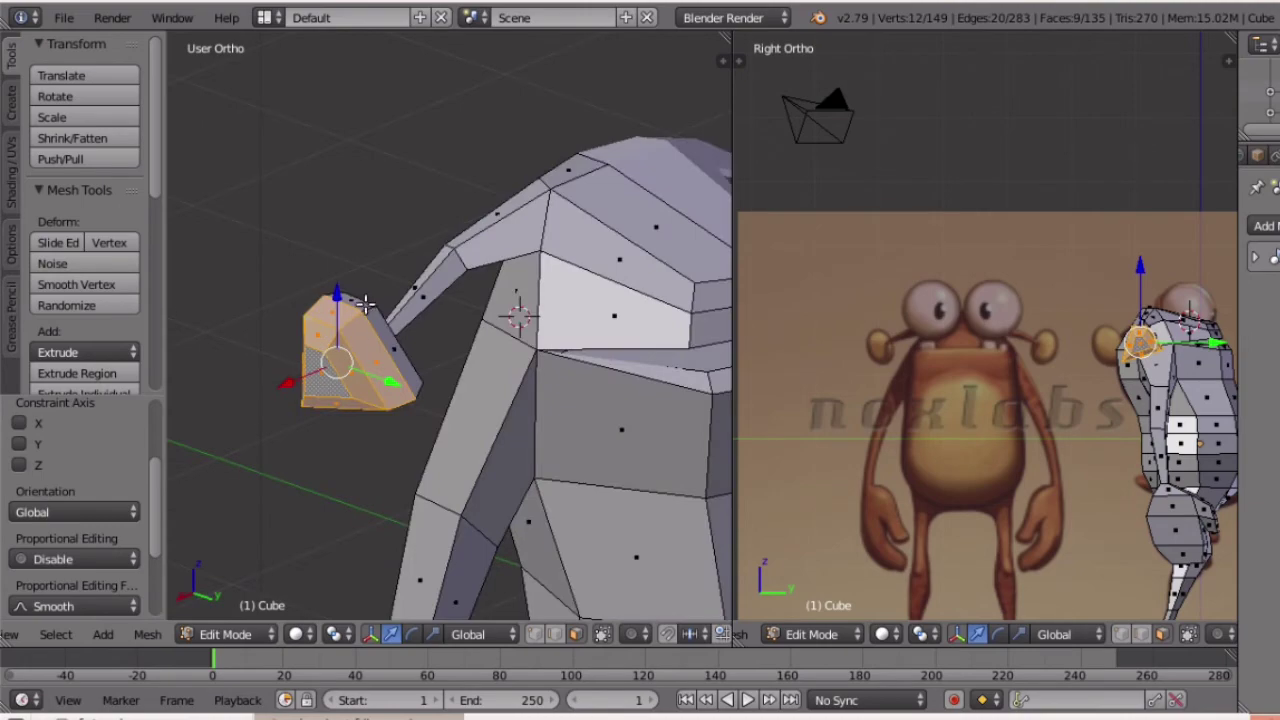
alt+shift+right_click(366, 304)
middle_drag(366, 304, 337, 324)
key(w)
click(294, 411)
key(w)
click(294, 411)
Select the two faces at the leg's lower end, extrude them down to the ground line and enlarge them for the foot.
middle_drag(294, 411, 440, 102)
scroll(314, 443, down, 4)
scroll(397, 337, down, 2)
scroll(300, 310, down, 2)
scroll(435, 326, up, 6)
key(ctrl+KP_1)
scroll(437, 326, down, 5)
scroll(440, 102, up, 2)
right_click(403, 487)
scroll(403, 487, up, 2)
middle_drag(403, 487, 416, 342)
right_click(426, 494)
shift+right_click(416, 342)
scroll(415, 336, down, 6)
key(KP_3)
key(KP_1)
key(ctrl+KP_1)
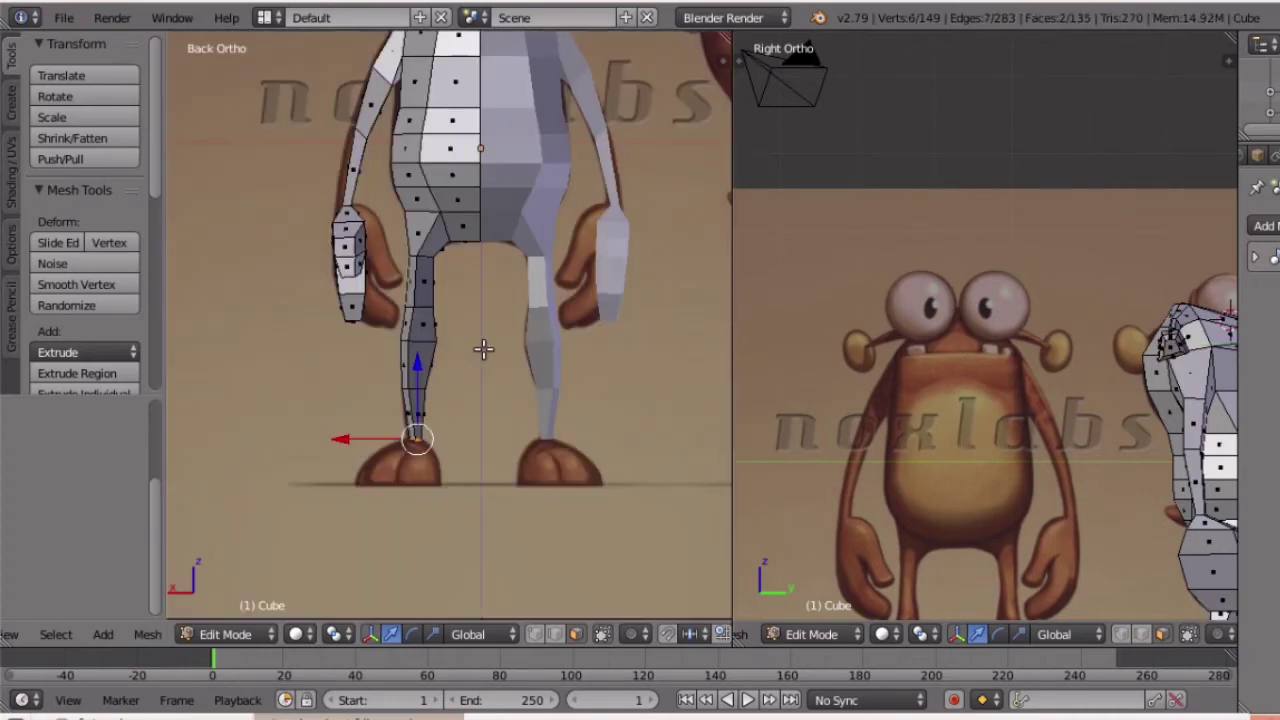
key(e)
click(485, 394)
key(s)
click(560, 385)
Select the two front faces of the foot, extrude them forward along Y and align them with the side reference.
middle_drag(500, 410, 417, 466)
right_click(290, 475)
middle_drag(290, 475, 345, 500)
shift+right_click(342, 505)
key(ctrl+KP_1)
scroll(923, 429, up, 5)
key(e)
click(1122, 456)
drag(978, 336, 980, 422)
drag(1034, 463, 1059, 464)
drag(995, 432, 988, 445)
Show the mesh in wireframe and move the foot's upper front edge back along Y toward the ankle.
scroll(997, 438, up, 1)
click(1141, 634)
key(z)
key(ctrl+z)
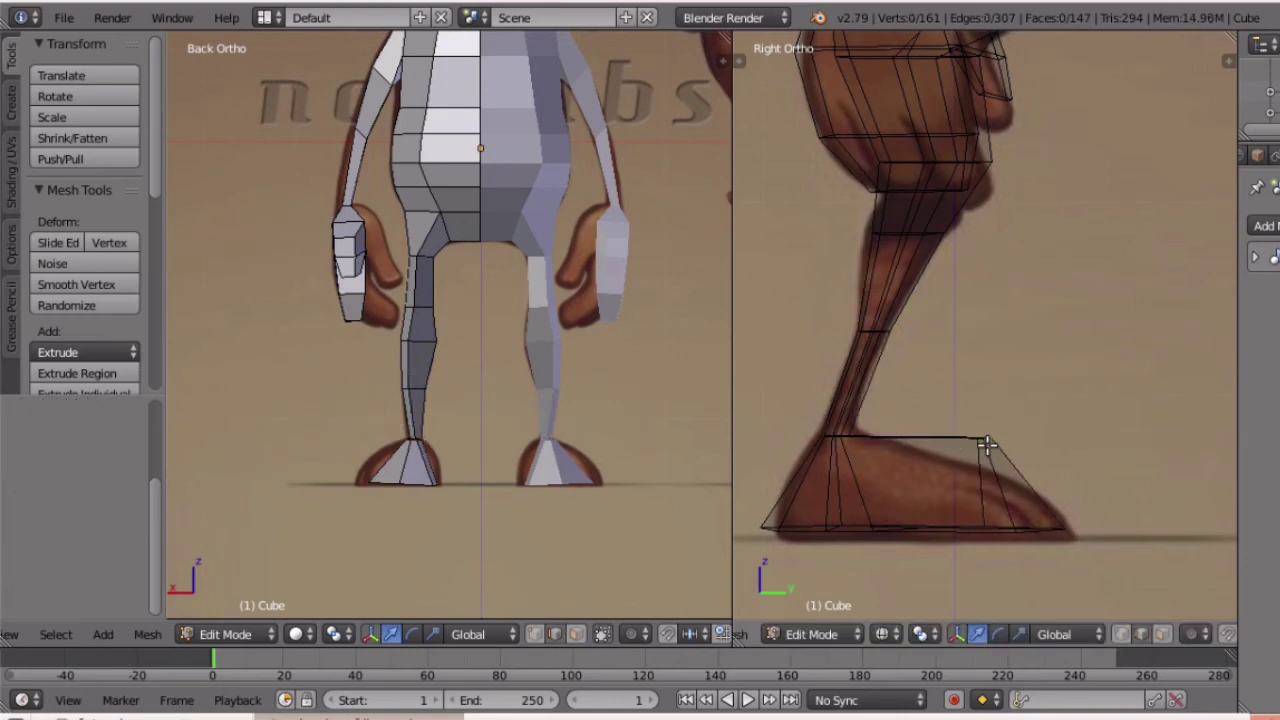
click(1017, 449)
click(922, 396)
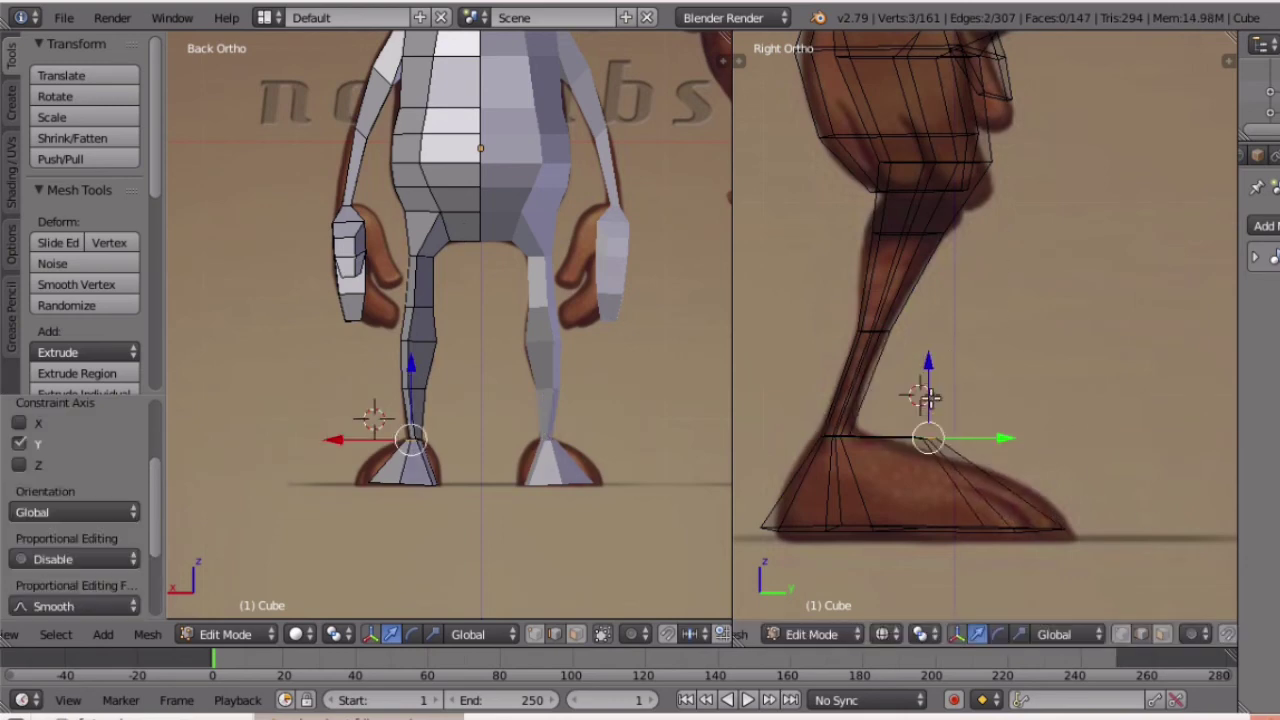
Add an edge loop around the foot, move its front vertices forward along Y to the reference outline, and restore solid shading.
double_click(997, 483)
key(a)
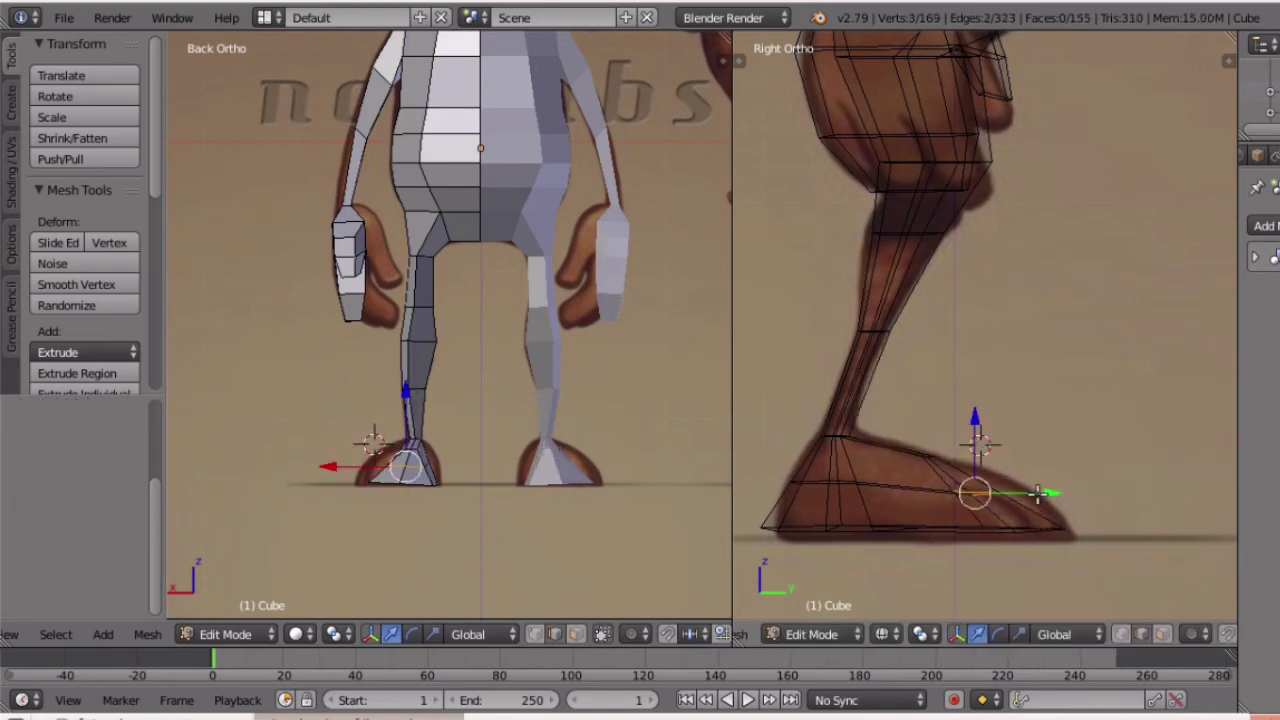
drag(1052, 497, 1088, 492)
key(z)
Hide the whole character mesh and snap the 3D cursor to the center.
middle_drag(1069, 482, 955, 372)
scroll(893, 400, down, 4)
shift+scroll(368, 325, up, 18)
scroll(367, 329, down, 9)
scroll(367, 330, up, 6)
key(a)
key(a)
key(h)
shift+scroll(367, 330, down, 8)
middle_drag(893, 340, 783, 374)
key(shift+s)
click(870, 430)
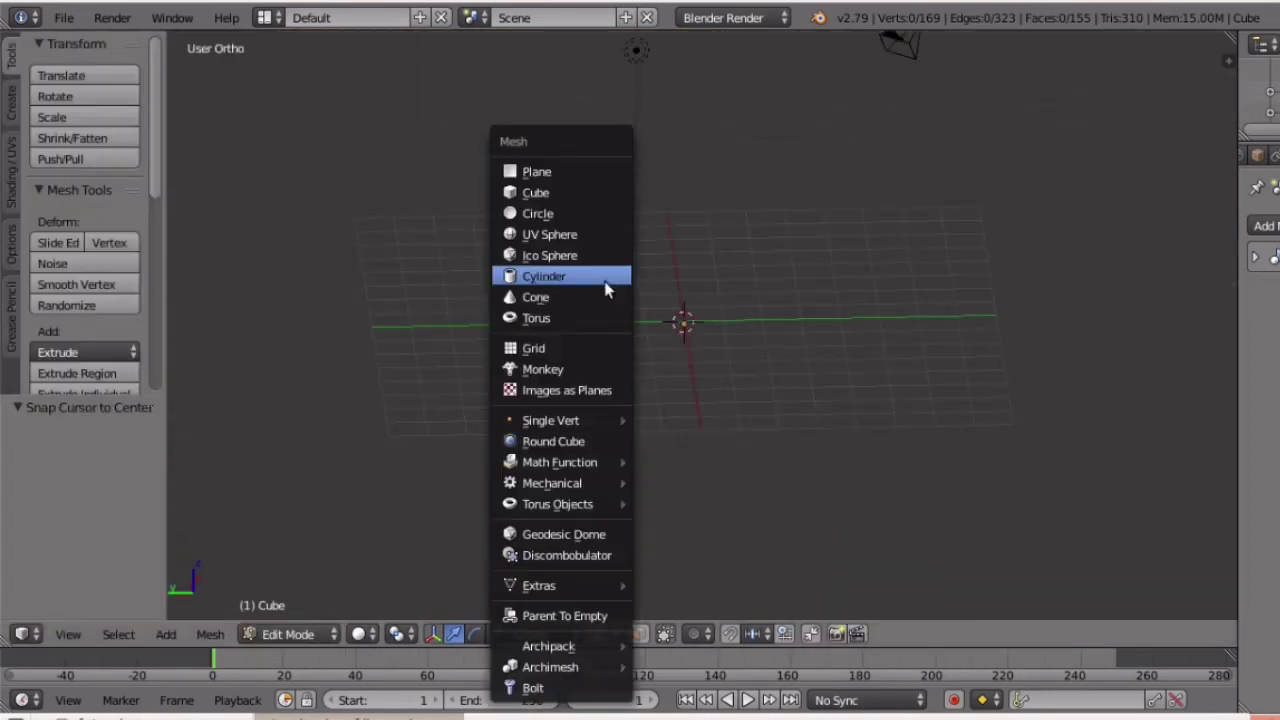
Add a cube at the 3D cursor and scale it down to a small block for a tooth.
key(shift+a)
click(597, 190)
key(KP_1)
scroll(889, 294, up, 6)
key(s)
click(794, 346)
scroll(840, 320, up, 6)
Thin the tooth block by scaling it to 0.438 along Y.
key(z)
middle_drag(874, 301, 700, 335)
key(z)
scroll(1003, 311, up, 2)
key(s)
key(y)
click(938, 366)
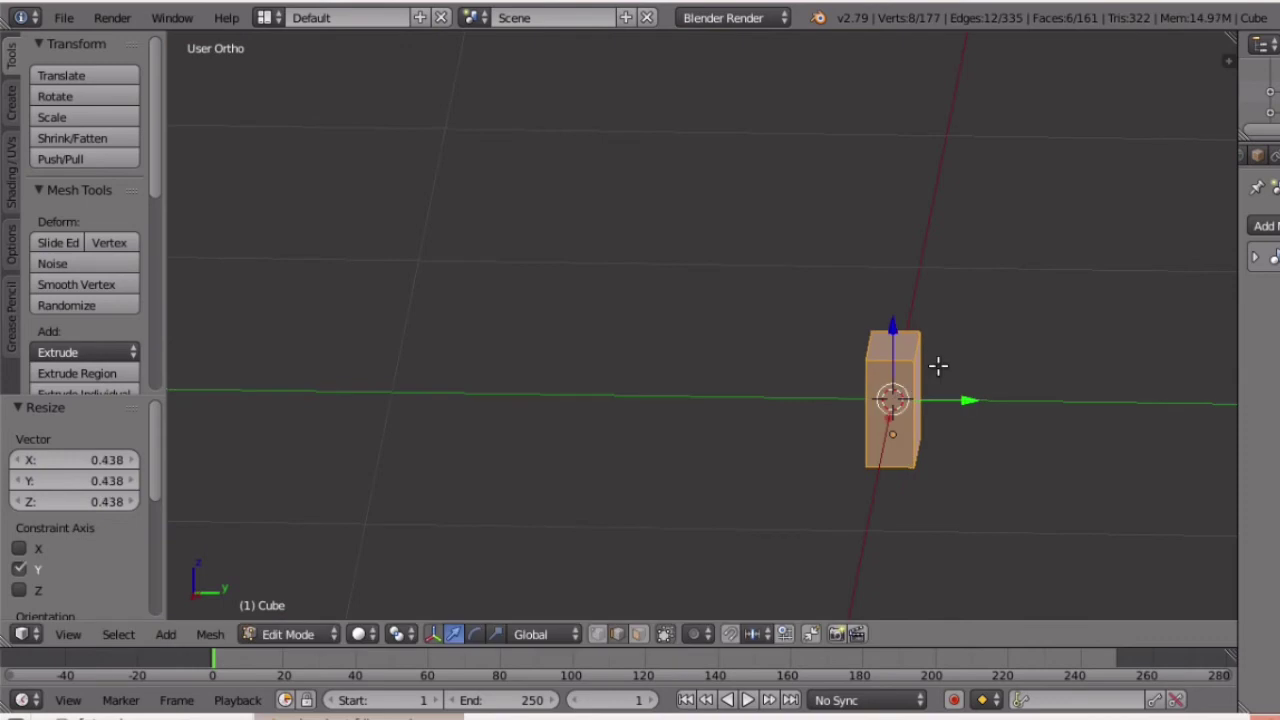
Add a horizontal edge loop around the middle of the tooth block and scale it by 1.101 along X.
key(ctrl+r)
double_click(905, 382)
key(KP_1)
scroll(1020, 347, down, 3)
click(1039, 344)
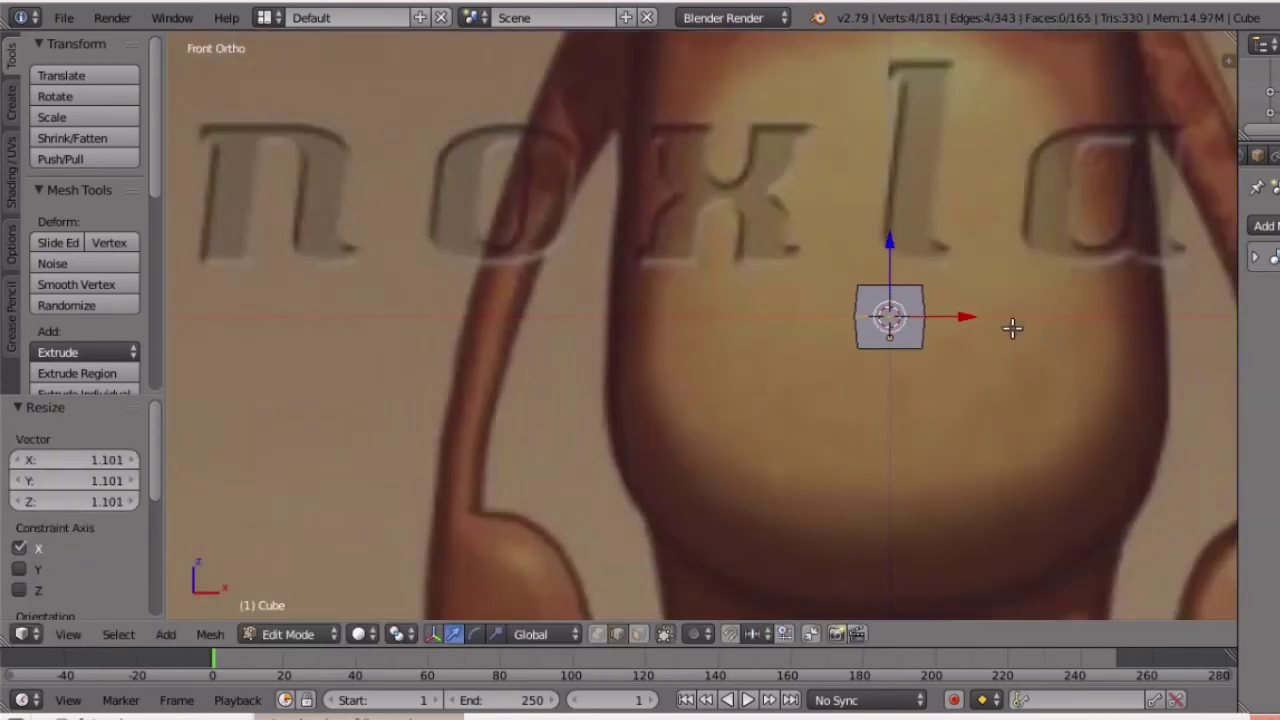
Scale the tooth block's top vertices along X and raise the whole block 2.975 along Z.
key(a)
key(z)
key(b)
drag(840, 266, 998, 290)
key(z)
key(s)
key(x)
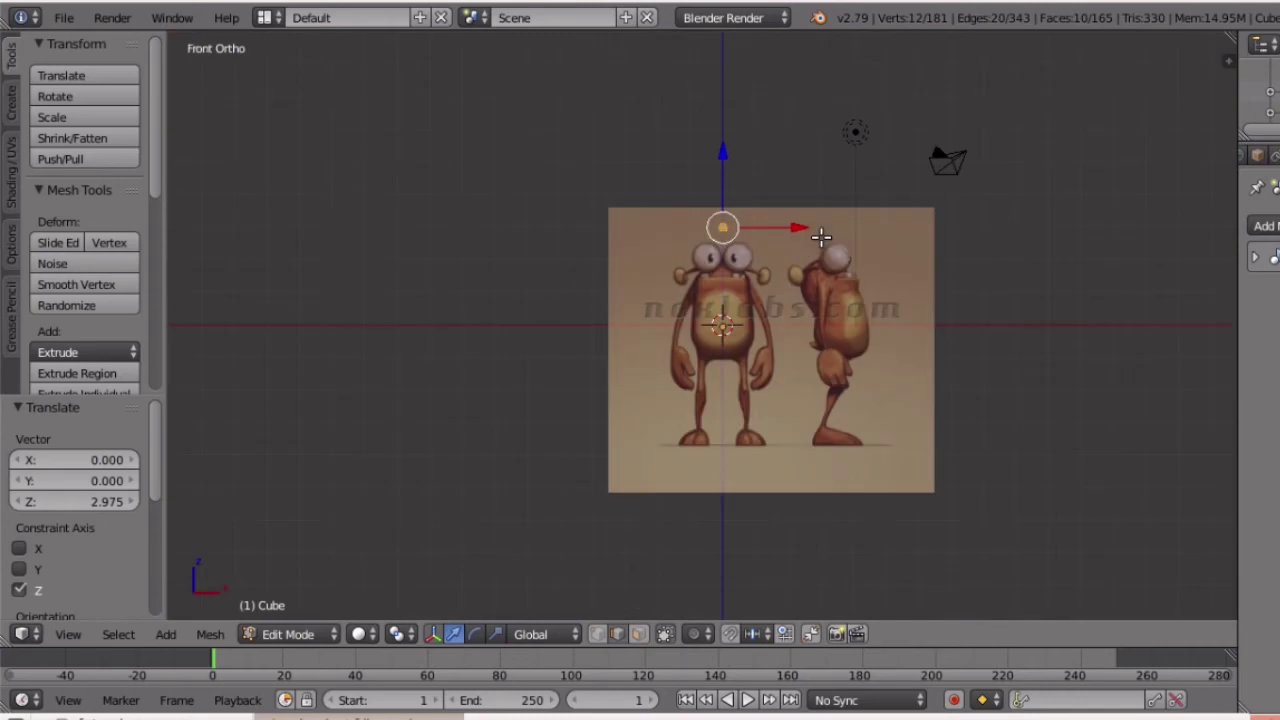
Reveal the hidden character mesh around the tooth block.
scroll(823, 237, up, 3)
scroll(817, 181, down, 3)
key(z)
key(alt+h)
scroll(815, 177, up, 4)
middle_drag(775, 205, 430, 266)
scroll(686, 131, down, 4)
middle_drag(686, 131, 704, 310)
Try to place the linked tooth block at the mouth by moving it down along Z and forward along Y.
key(a)
key(l)
key(ctrl+KP_1)
scroll(697, 131, up, 1)
drag(624, 120, 621, 308)
middle_drag(621, 308, 520, 365)
drag(617, 290, 617, 277)
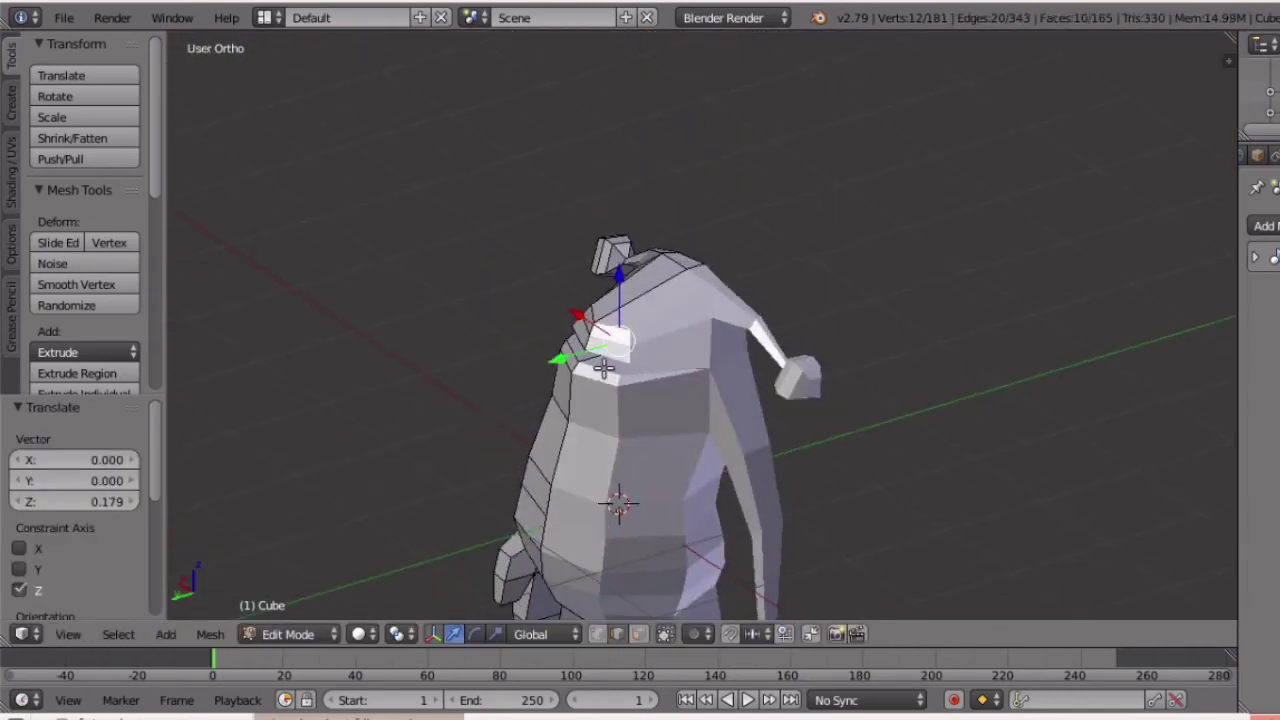
drag(562, 358, 540, 367)
Undo the tooth block's placement moves along Y and Z.
middle_drag(608, 377, 717, 334)
scroll(717, 334, up, 5)
middle_drag(380, 460, 406, 457)
key(ctrl+z)
key(ctrl+z)
key(ctrl+z)
scroll(580, 291, down, 3)
key(ctrl+z)
scroll(580, 291, up, 2)
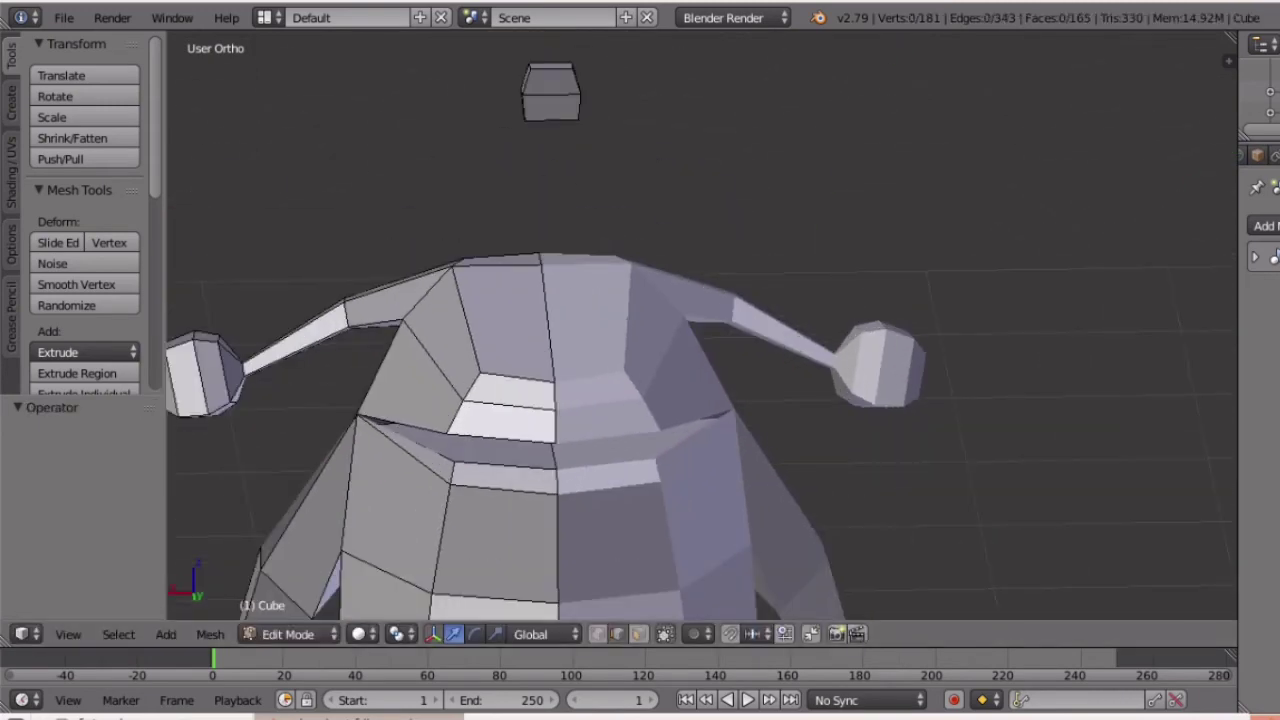
Expand the Mirror modifier's settings, select the linked tooth block and move it about 0.36 along X off the mirror plane.
click(1257, 263)
scroll(612, 195, down, 3)
key(l)
drag(568, 191, 514, 190)
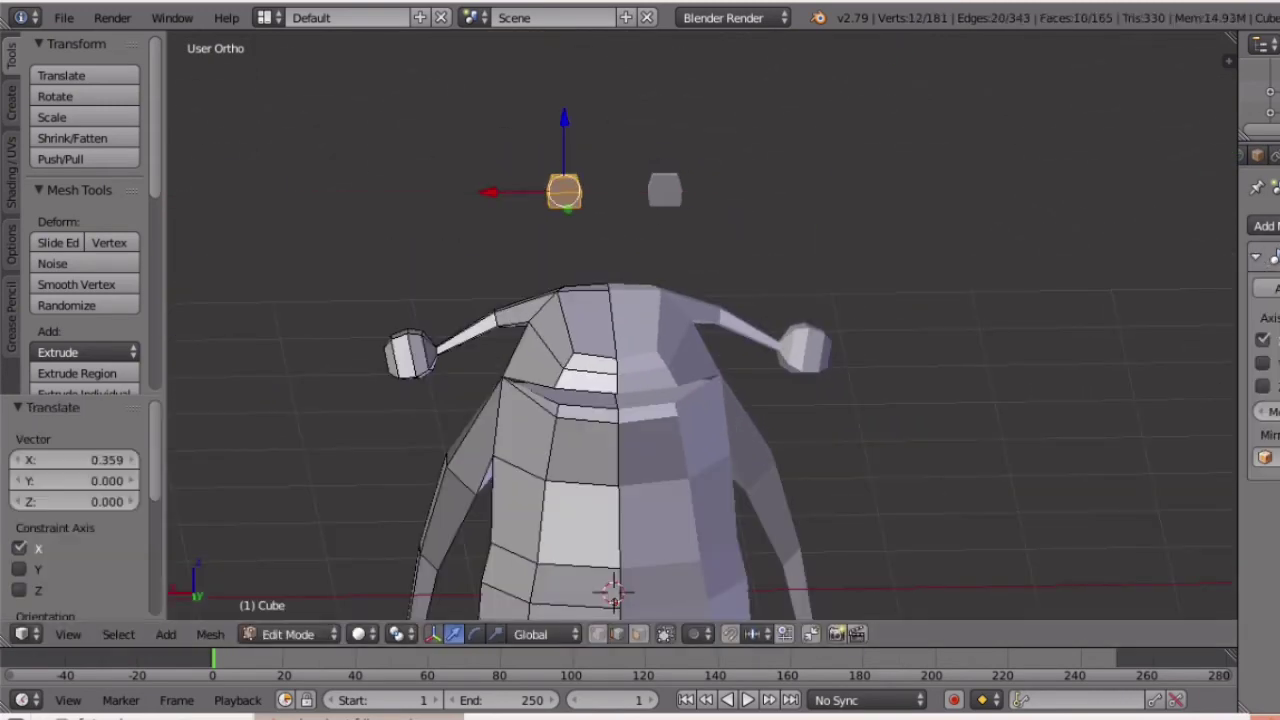
Move the linked tooth block down along Z and forward along Y so it sits on the lower lip.
middle_drag(520, 190, 612, 205)
drag(610, 124, 639, 361)
middle_drag(623, 433, 530, 441)
scroll(530, 441, up, 3)
drag(406, 457, 395, 467)
middle_drag(504, 484, 589, 524)
Scale the tooth block down to about 0.70 so it fits inside the mouth opening.
key(KP_7)
click(1016, 284)
key(s)
click(1023, 277)
key(KP_1)
key(ctrl+KP_1)
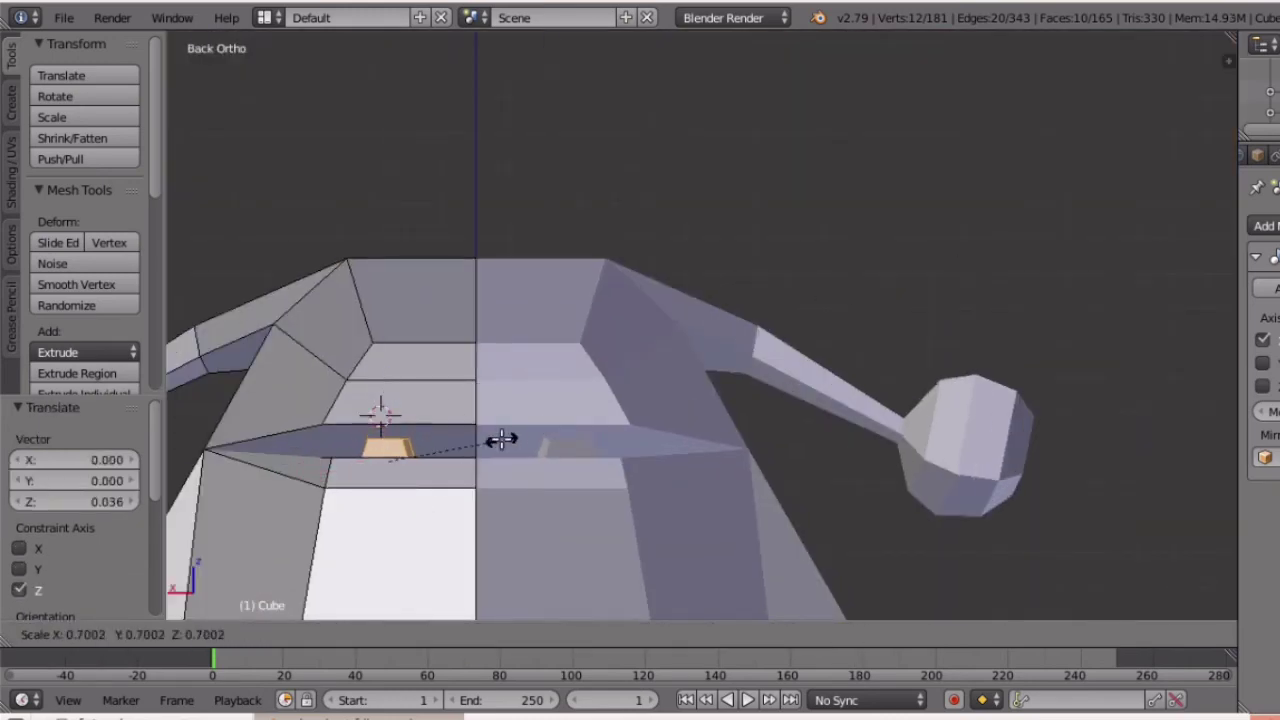
click(522, 445)
Check the tooth in wireframe against the front reference and shift it about 0.045 along Y.
middle_drag(522, 445, 514, 469)
scroll(514, 469, down, 8)
key(KP_1)
key(z)
scroll(651, 409, up, 8)
key(z)
middle_drag(651, 409, 360, 475)
scroll(360, 475, down, 3)
drag(618, 605, 585, 65)
scroll(717, 515, down, 3)
click(715, 509)
Rotate the tooth block about 9.6° in top view to follow the curve of the mouth.
key(KP_7)
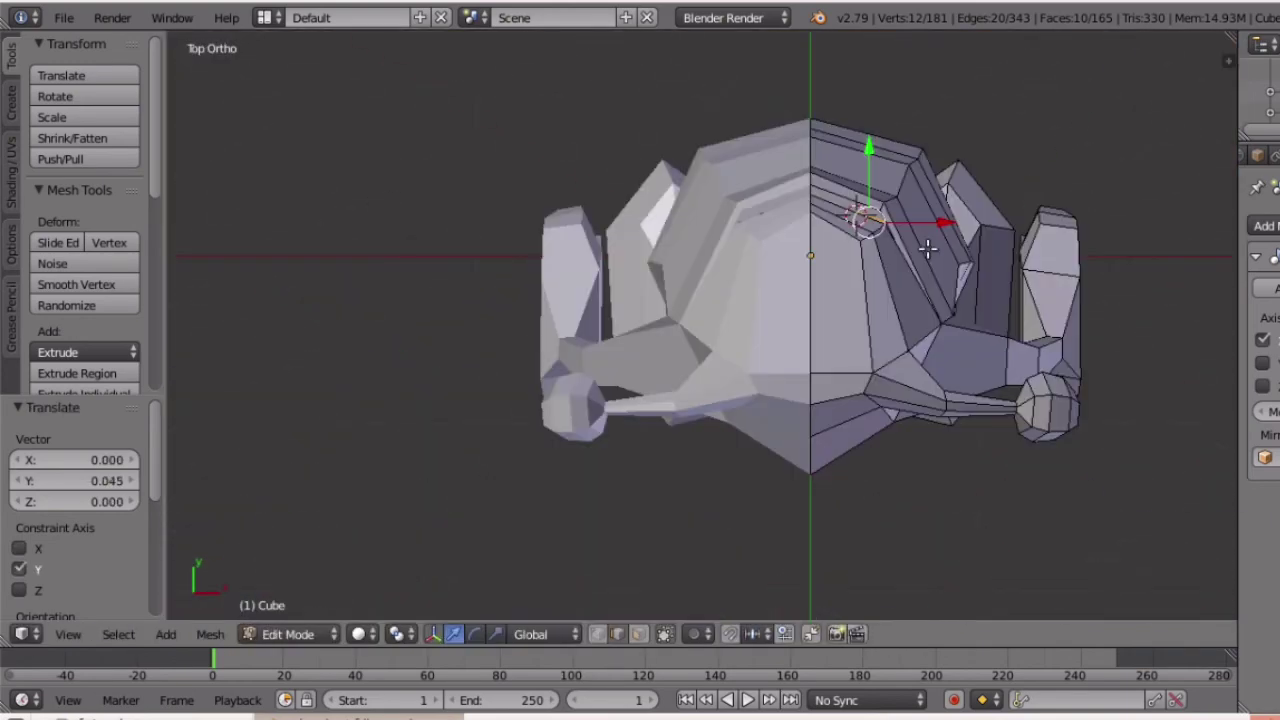
click(956, 276)
middle_drag(956, 276, 617, 291)
scroll(617, 291, up, 3)
click(286, 640)
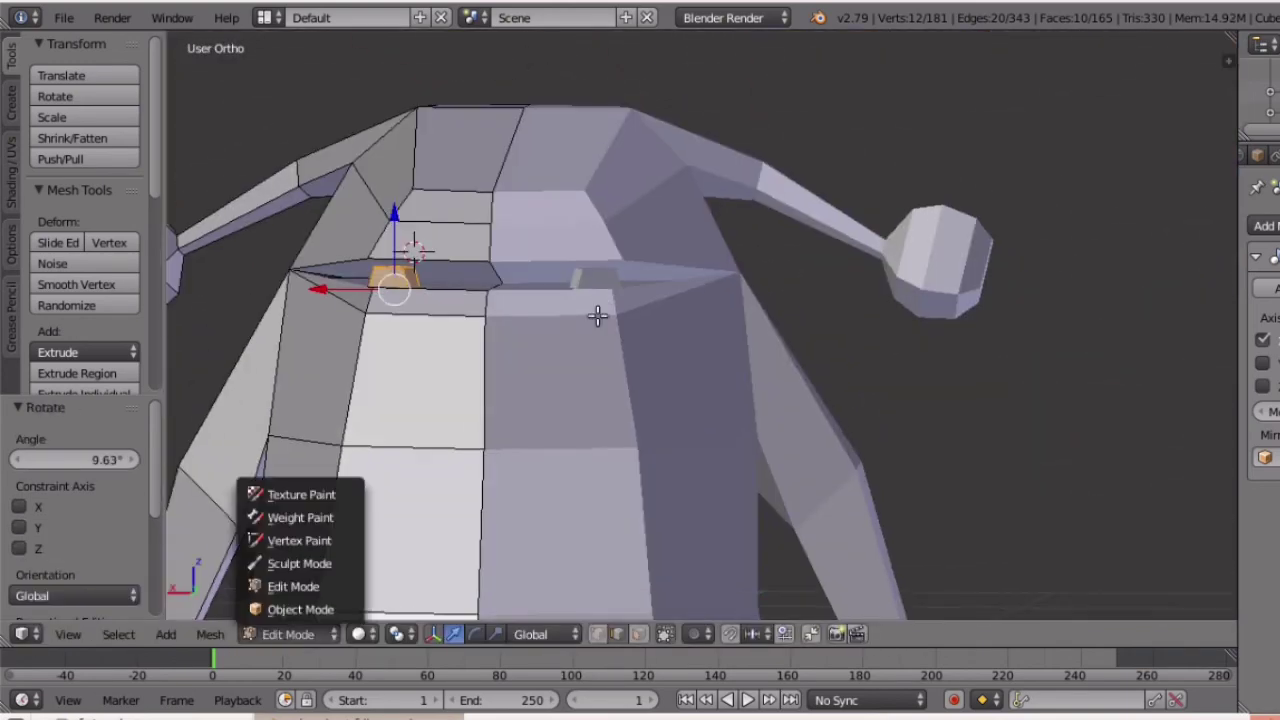
Return to Object Mode and snap the 3D cursor to the scene centre.
scroll(631, 303, down, 4)
key(shift+s)
click(631, 303)
click(317, 611)
scroll(686, 487, down, 3)
key(KP_1)
scroll(596, 338, up, 3)
middle_drag(818, 420, 603, 505)
scroll(603, 505, down, 3)
key(shift+s)
click(603, 503)
Add a UV sphere at the 3D cursor for the character's eye.
key(shift+a)
middle_drag(760, 425, 849, 463)
scroll(963, 437, down, 2)
scroll(652, 490, up, 2)
scroll(849, 463, up, 2)
key(KP_1)
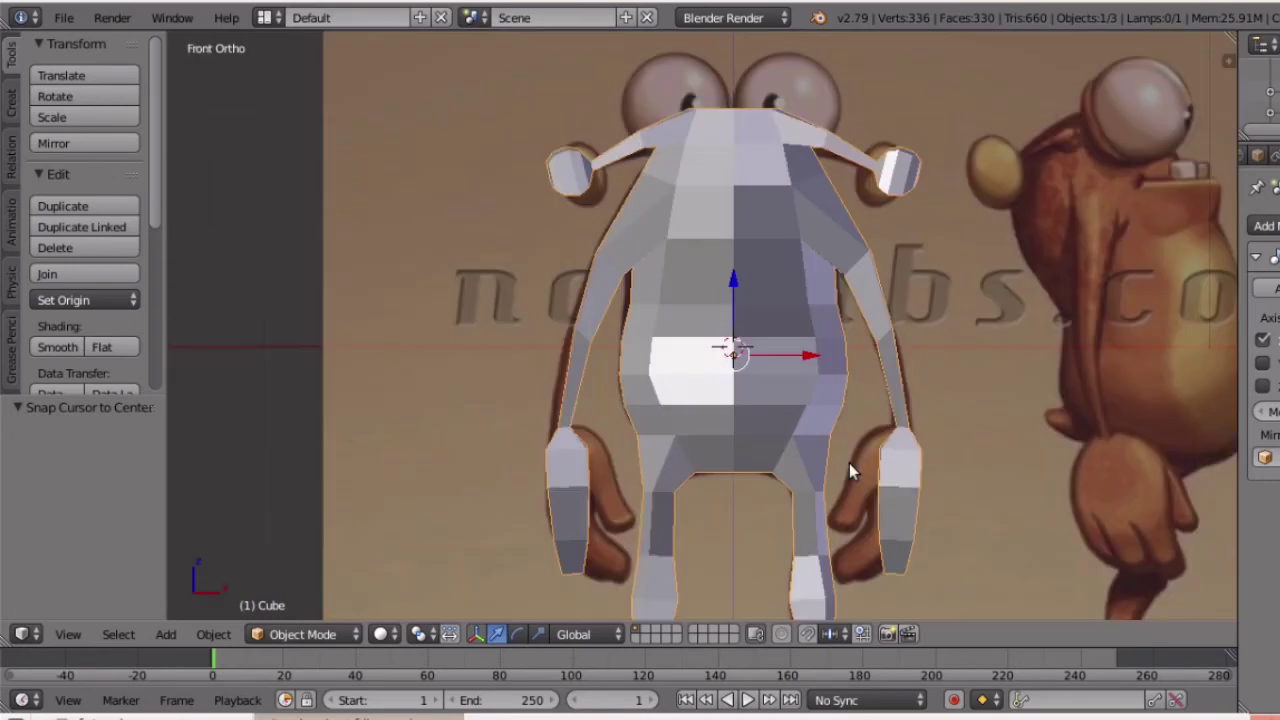
key(ctrl+KP_1)
shift+scroll(785, 378, up, 1)
key(shift+a)
mouse_move(785, 378)
click(874, 94)
Move the sphere up along Z to head height and scale it to roughly eye size.
scroll(800, 200, up, 2)
key(g)
key(z)
click(729, 477)
scroll(729, 477, down, 5)
key(s)
click(766, 271)
Shift the sphere sideways and in depth onto the front of one side of the head.
scroll(800, 285, up, 5)
drag(504, 338, 496, 338)
middle_drag(500, 340, 735, 400)
drag(779, 432, 734, 418)
middle_drag(734, 418, 518, 366)
scroll(518, 366, up, 2)
Resize the sphere to match the eye in the front reference and raise it about 0.233 along Z.
key(KP_1)
scroll(823, 422, down, 7)
scroll(823, 422, up, 3)
key(z)
key(s)
click(985, 438)
drag(788, 281, 788, 249)
key(z)
mouse_move(786, 290)
middle_down()
mouse_move(610, 357)
mouse_move(554, 340)
middle_up()
scroll(554, 340, up, 2)
scroll(554, 340, down, 2)
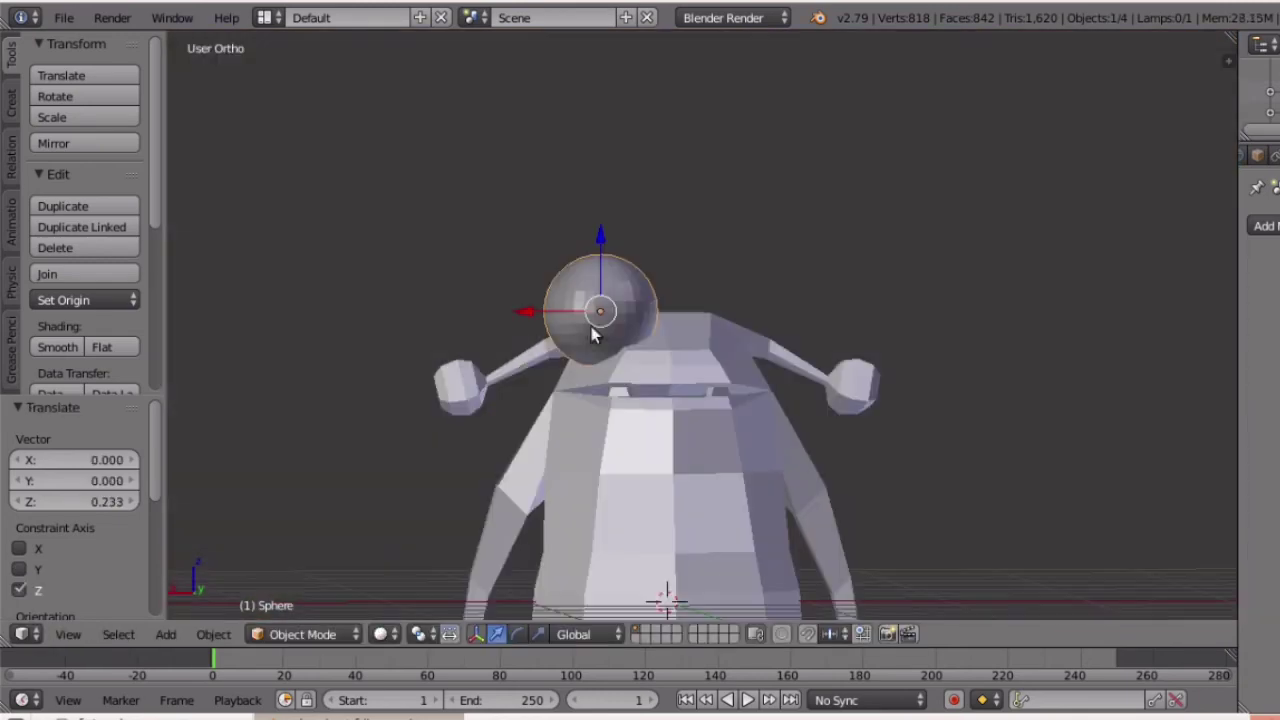
Split the 3D viewport in two and show the front reference view of the head in the new one.
drag(1234, 38, 741, 92)
key(n)
key(n)
scroll(1005, 275, down, 4)
key(t)
key(KP_1)
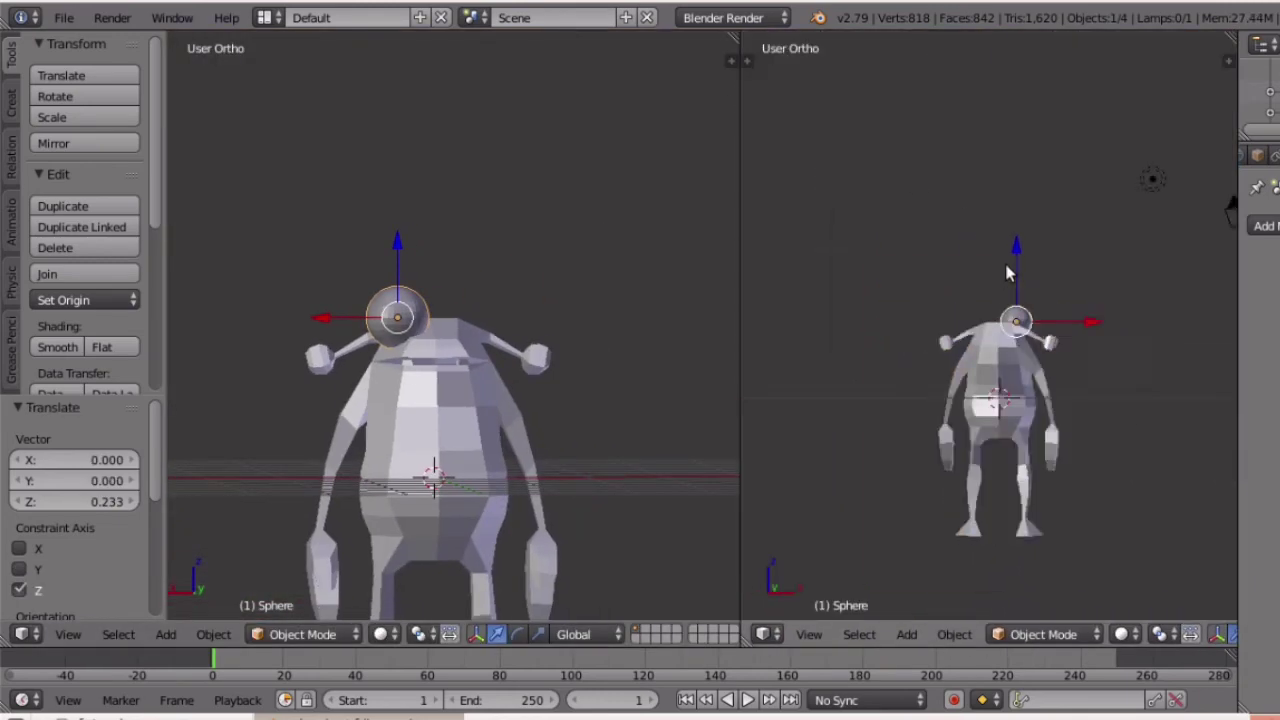
scroll(1030, 260, up, 7)
ctrl+scroll(1059, 247, down, 3)
scroll(562, 307, up, 7)
ctrl+scroll(562, 307, down, 5)
Select the eye sphere and rotate it 90° about the X axis.
shift+right_click(563, 312)
right_click(495, 250)
scroll(496, 377, down, 2)
middle_drag(495, 250, 690, 262)
key(r)
key(x)
key(9)
key(0)
key(Return)
Fine-tune the eye sphere's depth and height so it rests on the head.
scroll(544, 256, up, 3)
drag(488, 290, 460, 290)
middle_drag(460, 280, 325, 265)
drag(411, 211, 422, 156)
middle_drag(560, 260, 551, 232)
scroll(551, 232, down, 3)
scroll(551, 232, up, 1)
drag(420, 178, 418, 205)
Duplicate the eye sphere and move the copy about -0.964 along X to the other side of the head.
drag(361, 289, 564, 303)
key(shift+d)
key(Return)
click(565, 311)
scroll(570, 315, down, 7)
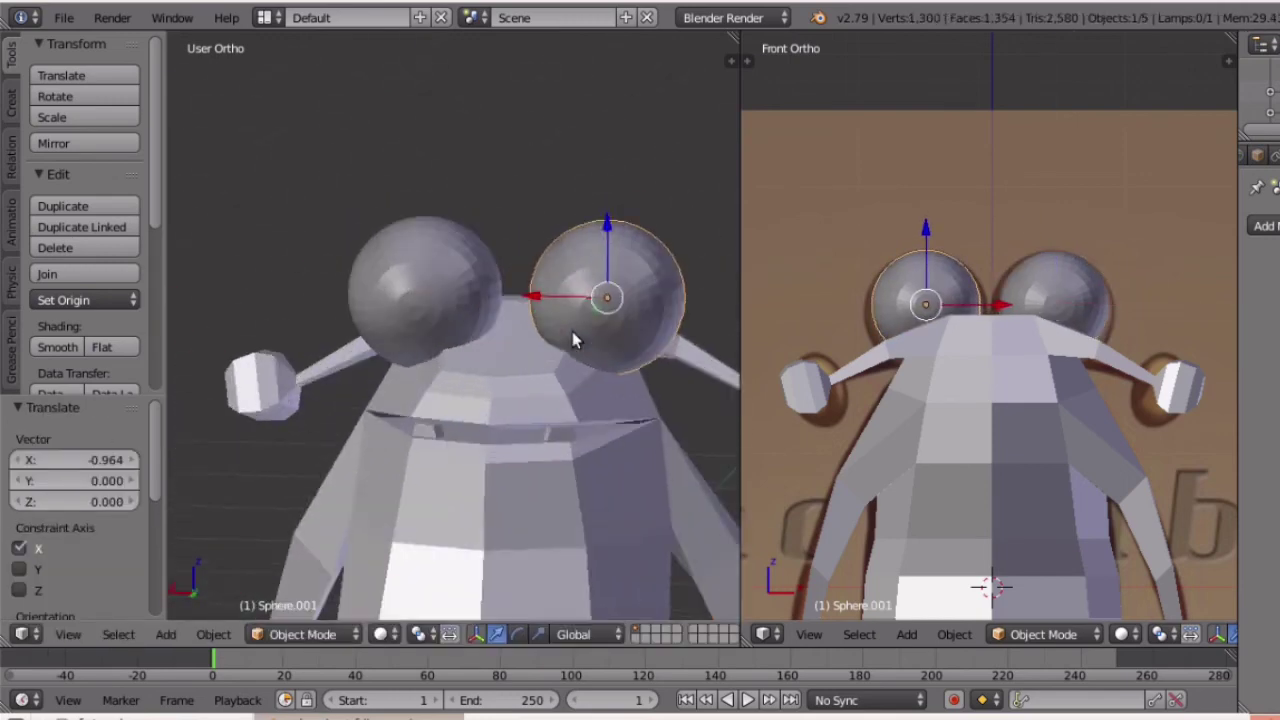
Select the character body and give its node-based Cycles material an orange colour of R 0.800, G 0.323, B 0.068.
right_click(372, 530)
shift+middle_drag(372, 530, 374, 405)
scroll(985, 439, down, 5)
shift+middle_drag(930, 430, 830, 428)
scroll(620, 440, up, 2)
shift+middle_drag(622, 446, 622, 352)
scroll(622, 352, down, 1)
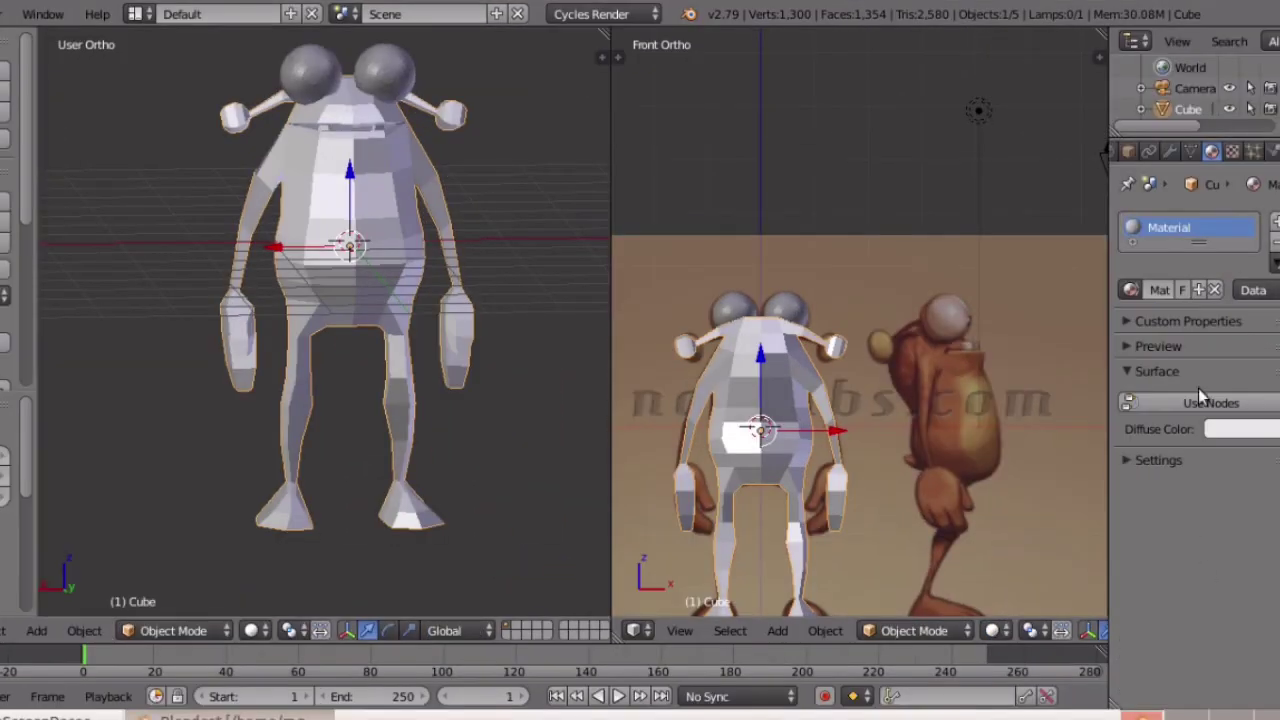
click(1205, 401)
click(1225, 441)
click(1131, 262)
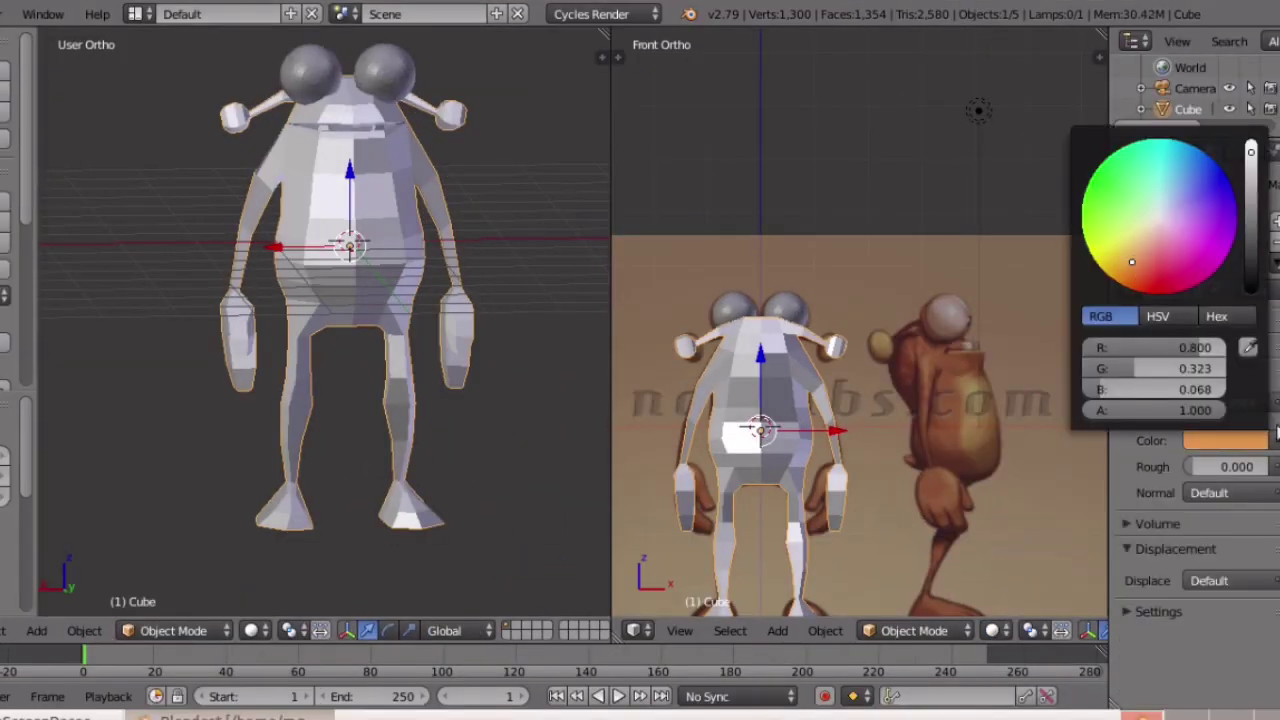
Preview the coloured character in rendered shading and return to solid shading.
key(shift+z)
key(shift+z)
key(shift+z)
key(shift+z)
scroll(437, 319, down, 1)
mouse_move(435, 52)
shift+middle_down()
mouse_move(436, 323)
mouse_move(436, 63)
shift+middle_up()
Select each eye sphere in turn to check its material slots.
right_click(363, 132)
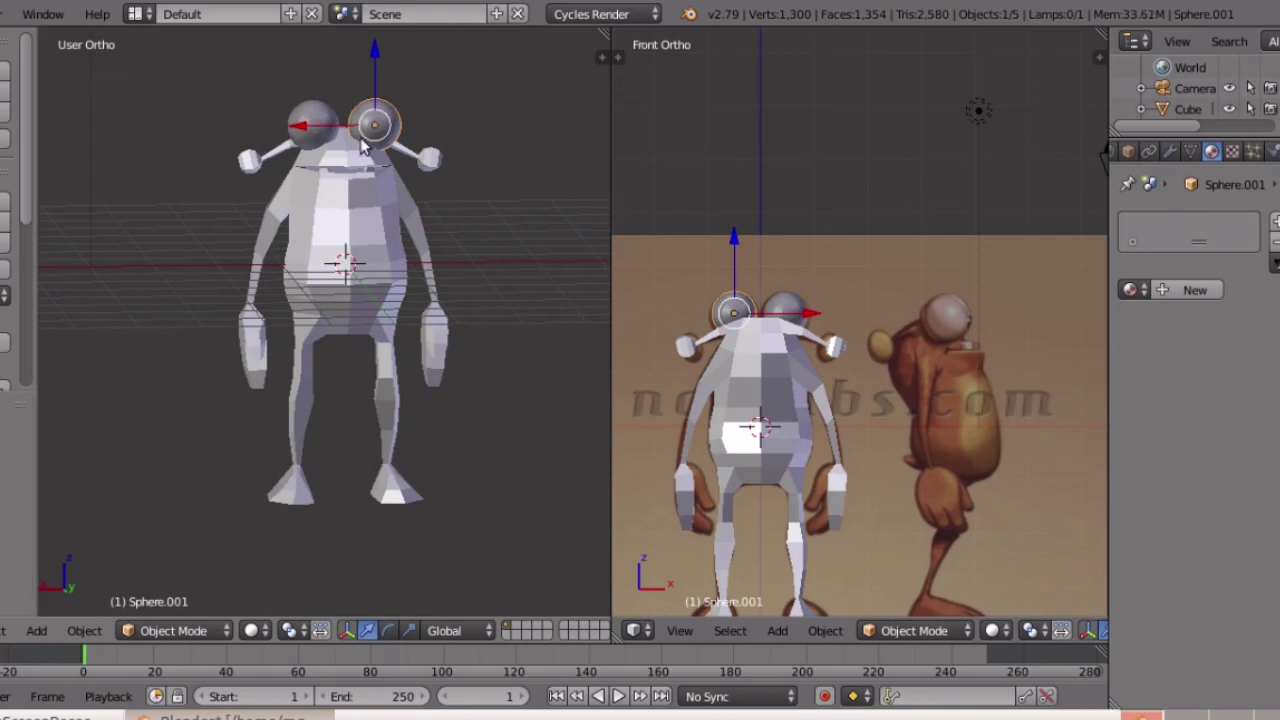
right_click(295, 137)
scroll(242, 218, up, 2)
shift+middle_drag(489, 34, 491, 122)
scroll(470, 180, up, 3)
scroll(425, 300, down, 3)
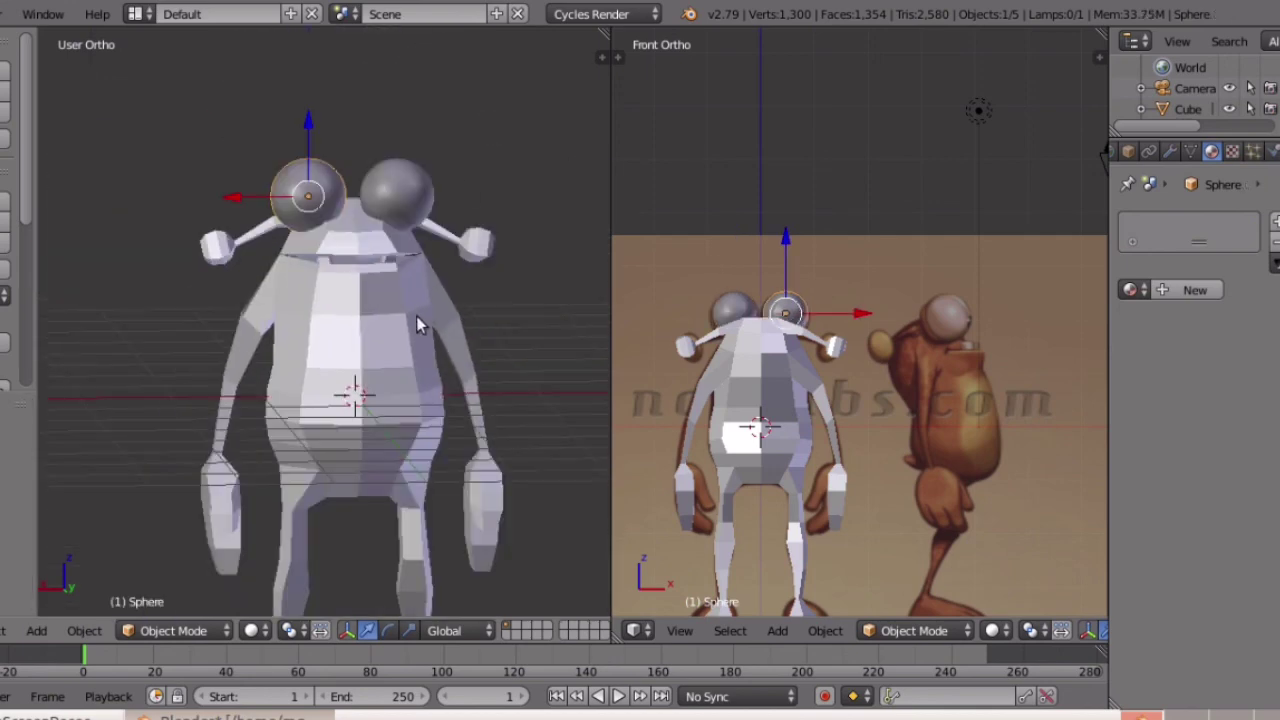
Select the character body and add a Subdivision Surface modifier to it.
right_click(424, 308)
click(1170, 151)
click(1157, 222)
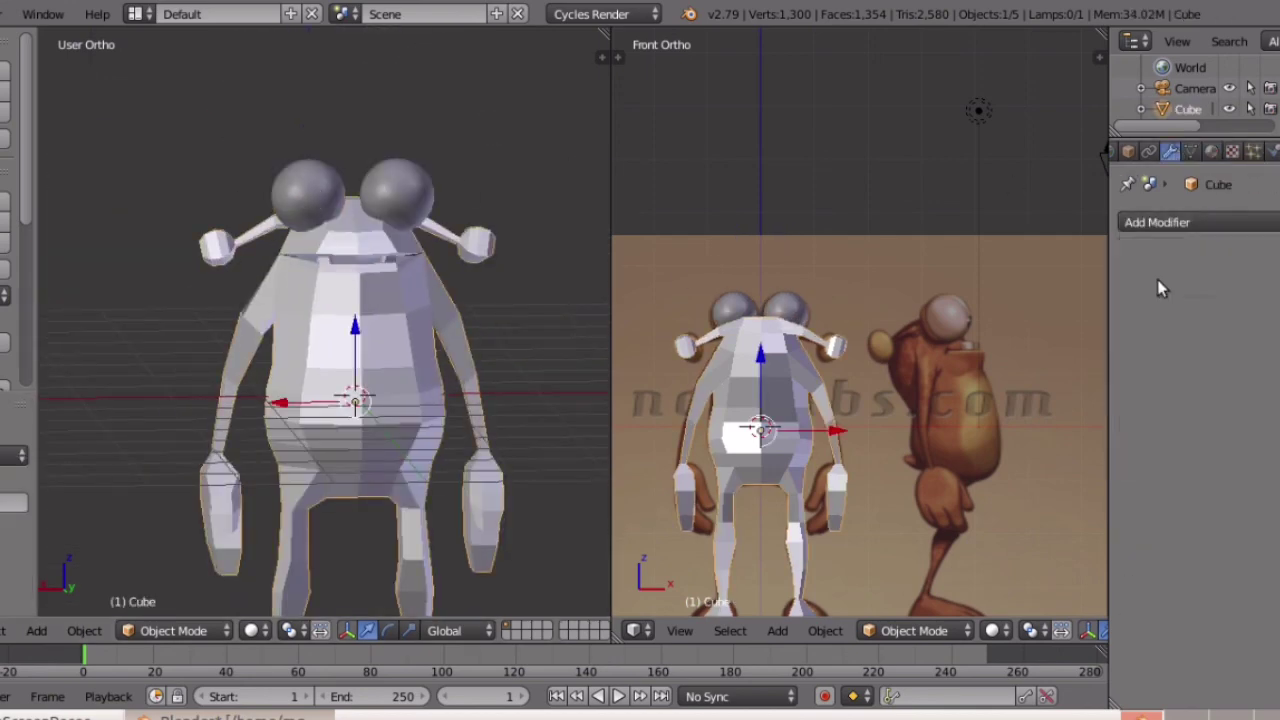
click(1160, 222)
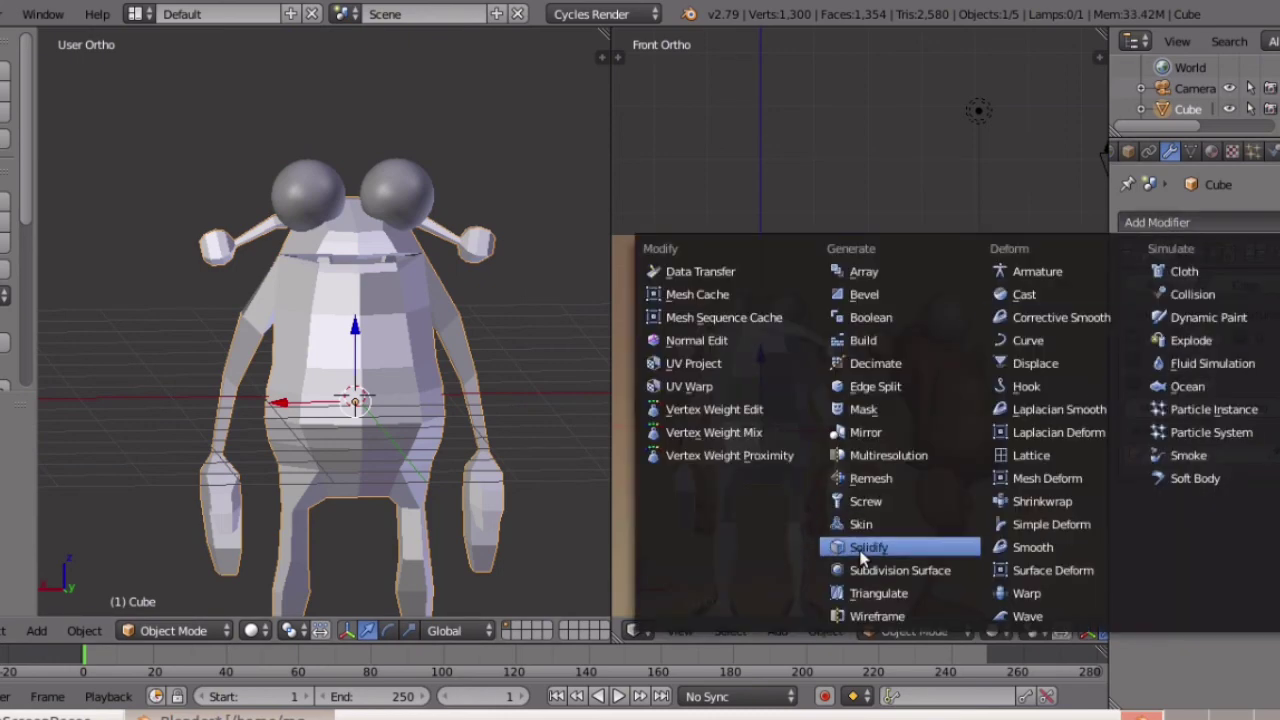
click(864, 568)
scroll(350, 414, up, 1)
scroll(350, 412, down, 3)
mouse_move(348, 411)
middle_down()
mouse_move(135, 388)
mouse_move(301, 390)
mouse_move(320, 417)
middle_up()
scroll(320, 417, up, 2)
Apply the body's Subdivision Surface modifier and set its shading to smooth.
click(1163, 530)
click(2, 342)
scroll(385, 328, down, 2)
middle_drag(385, 328, 391, 356)
scroll(426, 347, down, 1)
scroll(426, 347, up, 1)
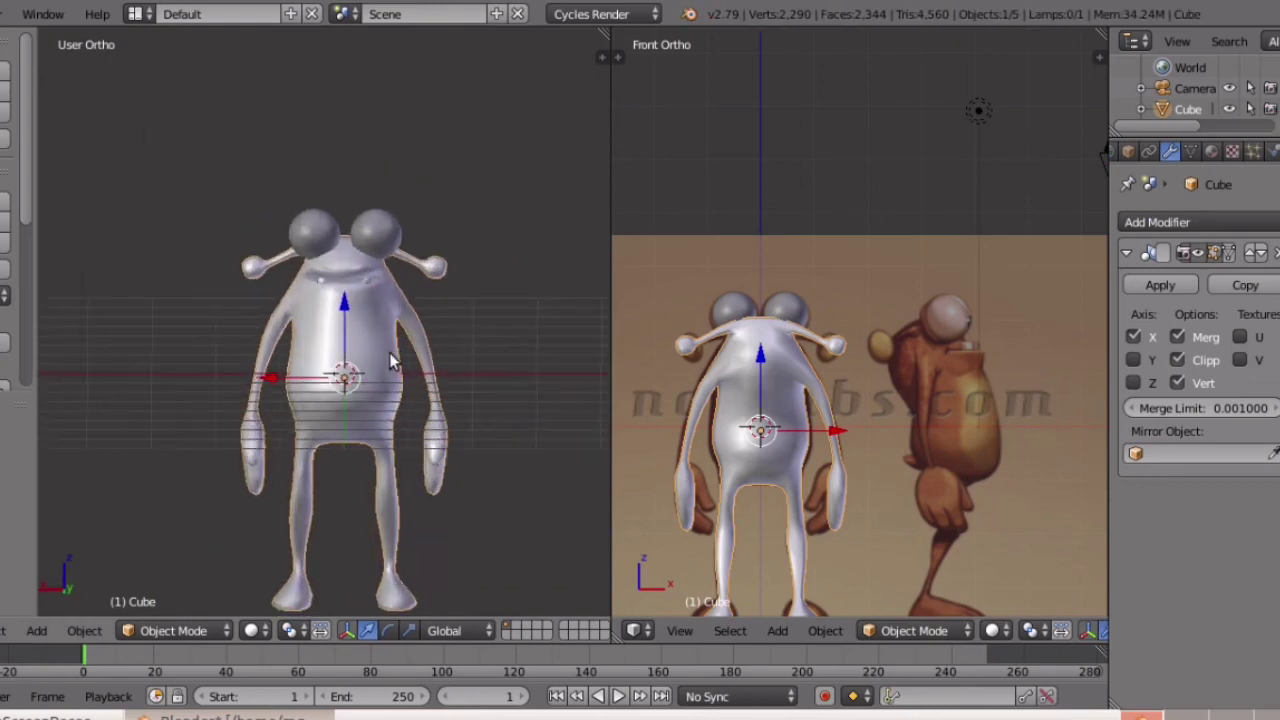
Inspect the subdivided mesh around the mouth and teeth in Edit Mode and return to Object Mode.
key(Tab)
scroll(210, 338, up, 6)
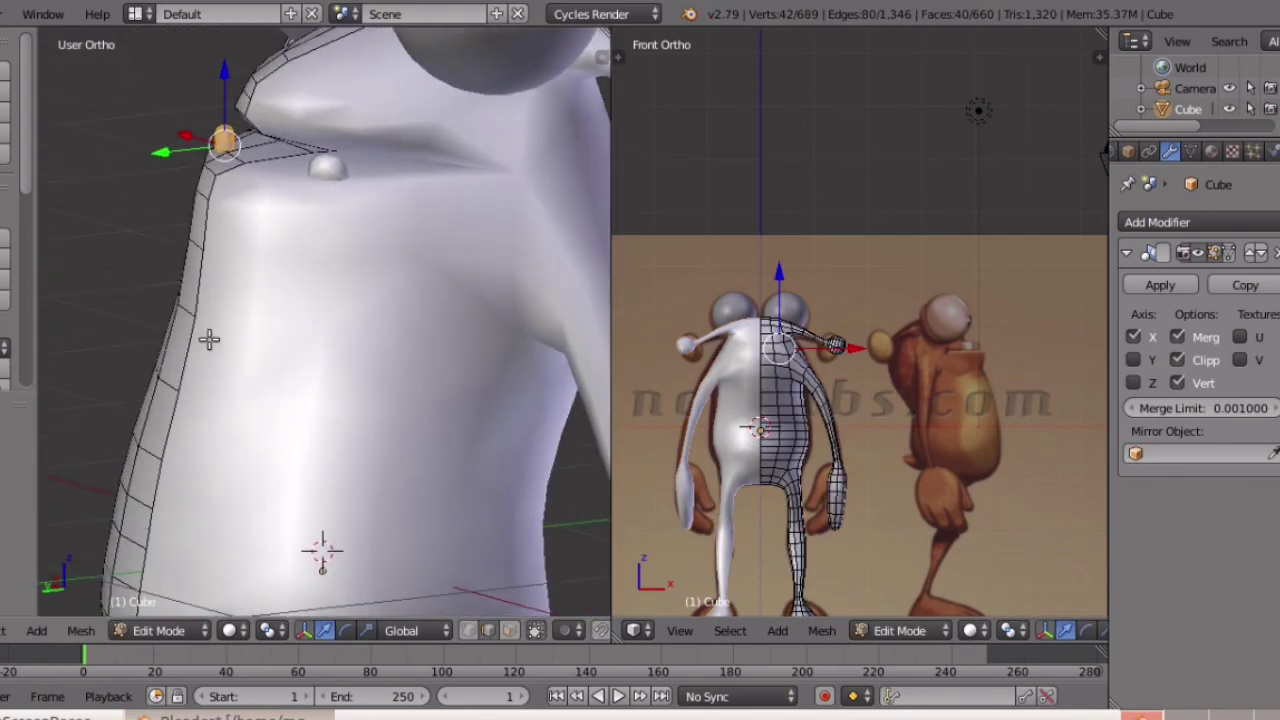
scroll(209, 339, down, 6)
key(Tab)
scroll(209, 347, down, 3)
middle_drag(209, 347, 366, 340)
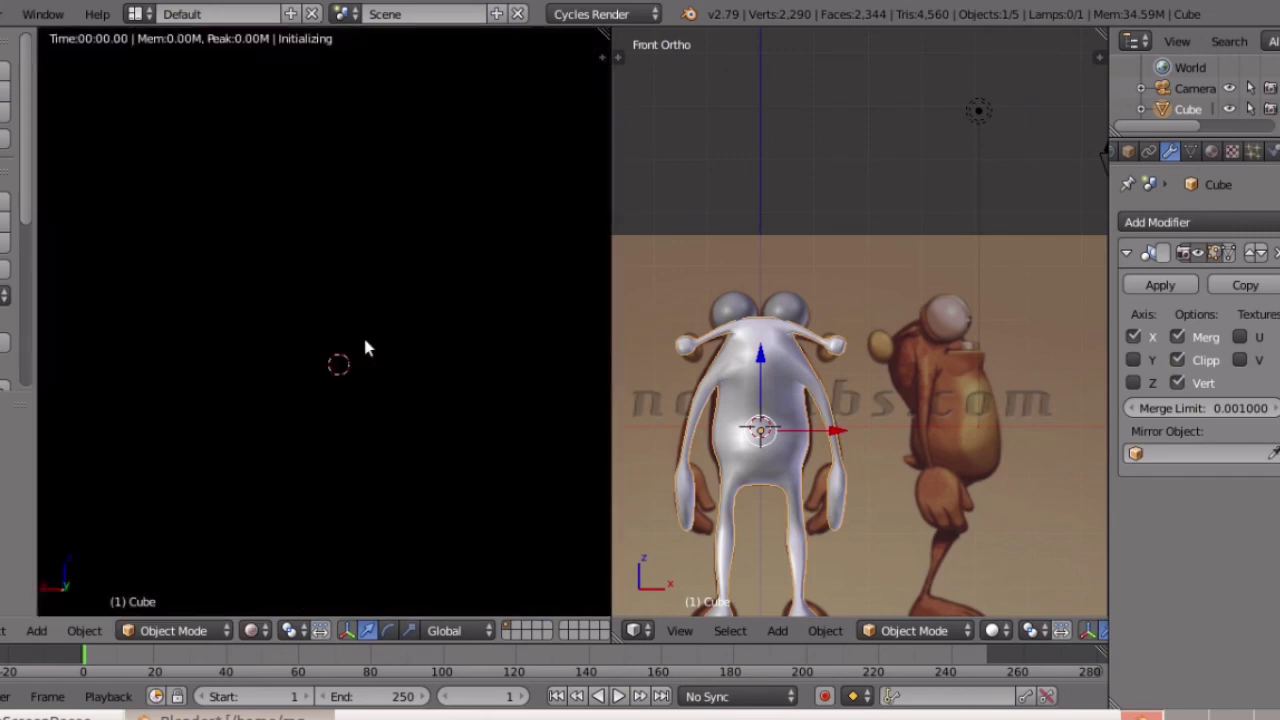